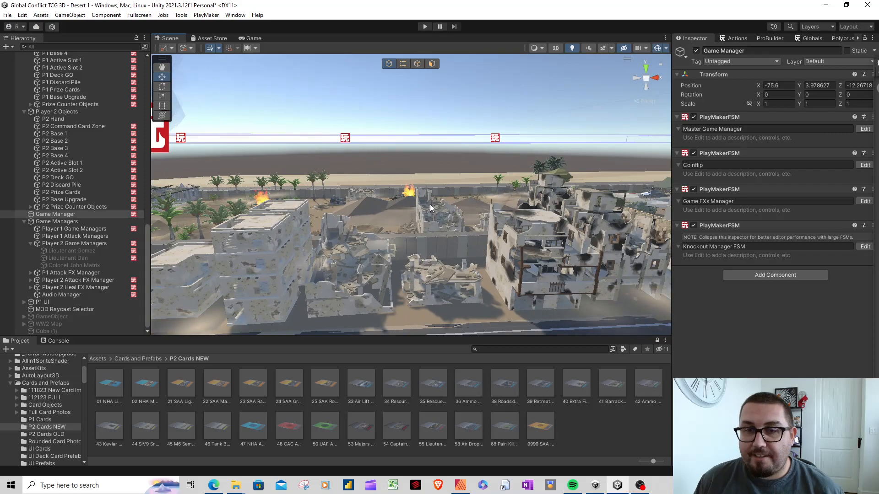
Look over the desert map, enter play mode, call Heads for the coin flip and choose to go first
{"action": "right_click_drag", "start_coordinate": [547, 214], "coordinate": [322, 224]}
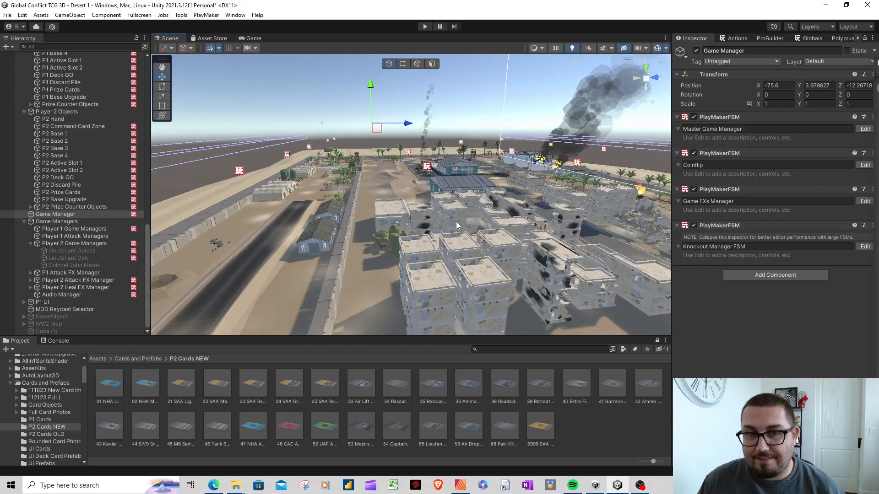
{"action": "mouse_move", "coordinate": [532, 224]}
{"action": "right_mouse_down"}
{"action": "mouse_move", "coordinate": [519, 235]}
{"action": "mouse_move", "coordinate": [576, 244]}
{"action": "mouse_move", "coordinate": [492, 233]}
{"action": "mouse_move", "coordinate": [431, 243]}
{"action": "mouse_move", "coordinate": [487, 240]}
{"action": "mouse_move", "coordinate": [536, 222]}
{"action": "mouse_move", "coordinate": [344, 221]}
{"action": "mouse_move", "coordinate": [578, 234]}
{"action": "mouse_move", "coordinate": [518, 244]}
{"action": "mouse_move", "coordinate": [409, 235]}
{"action": "mouse_move", "coordinate": [461, 226]}
{"action": "right_mouse_up"}
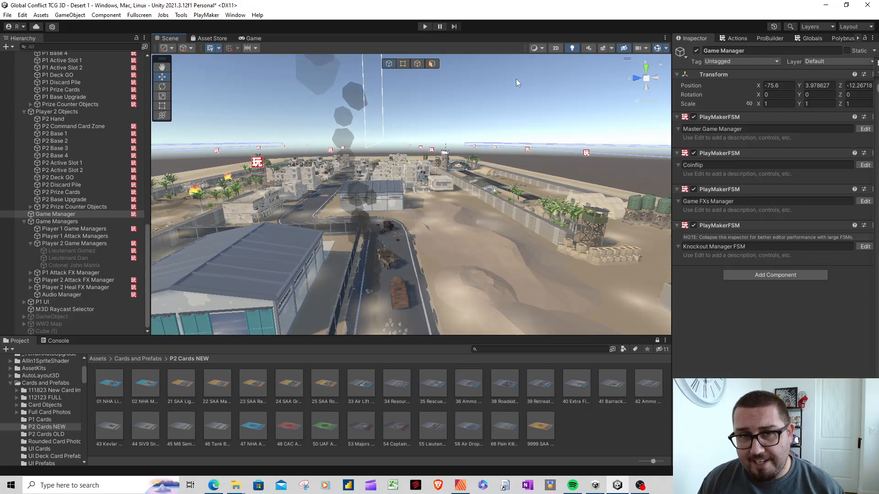
{"action": "left_click", "coordinate": [424, 27]}
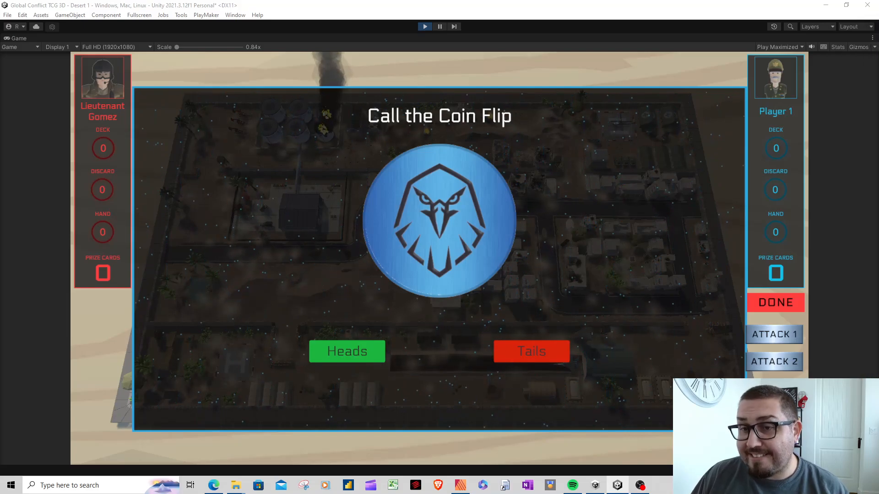
{"action": "left_click", "coordinate": [366, 355]}
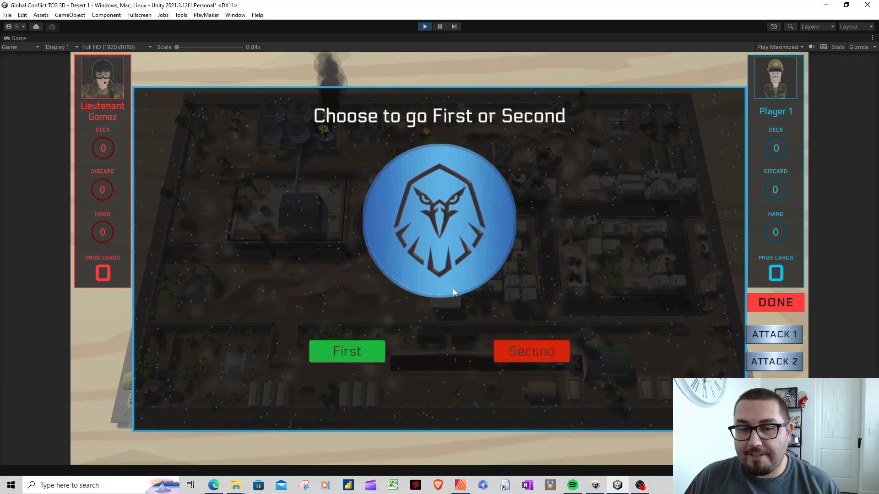
{"action": "left_click", "coordinate": [351, 351]}
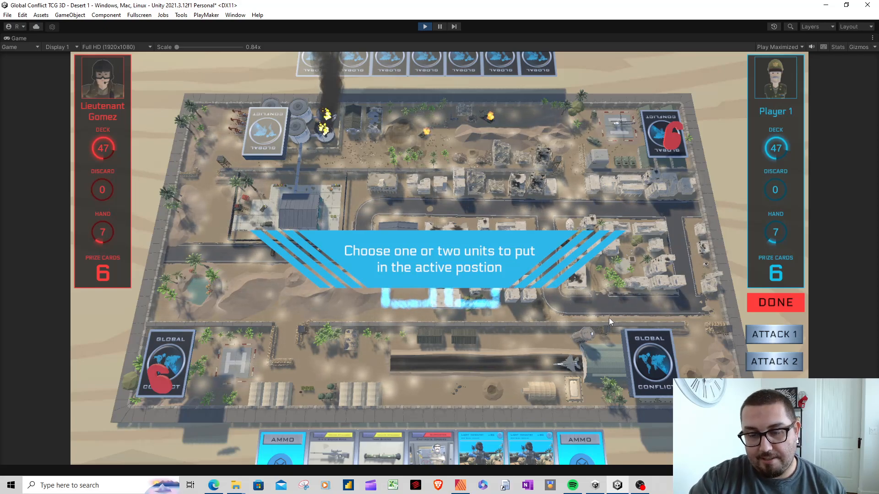
Place one Light Infantry card in an active slot and another in a base slot, finishing both setup phases
{"action": "left_click_drag", "start_coordinate": [526, 444], "coordinate": [406, 276]}
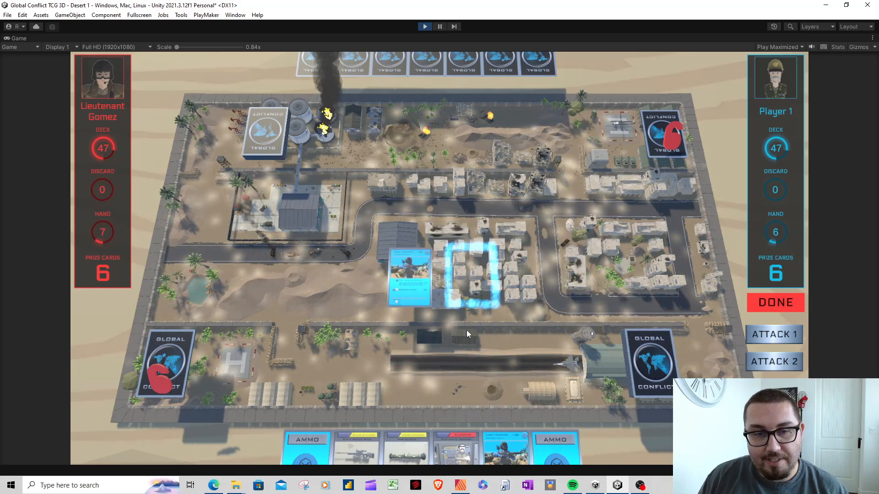
{"action": "left_click", "coordinate": [773, 304]}
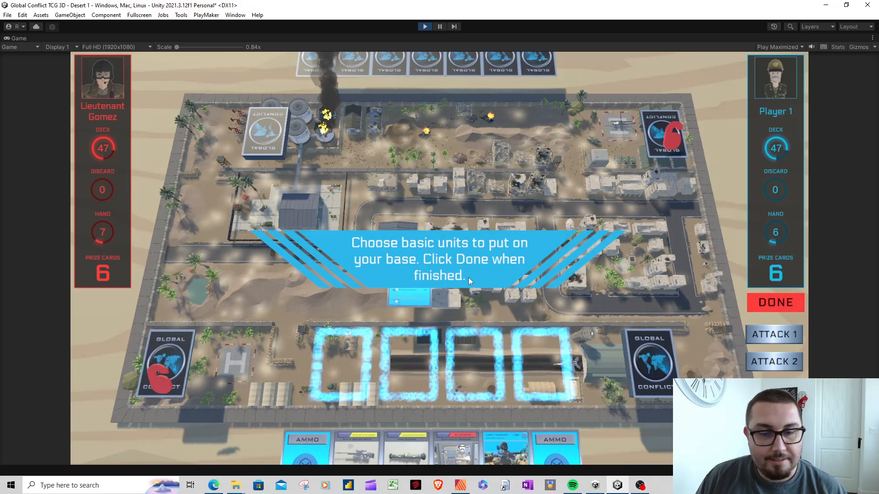
{"action": "left_click_drag", "start_coordinate": [506, 446], "coordinate": [544, 364]}
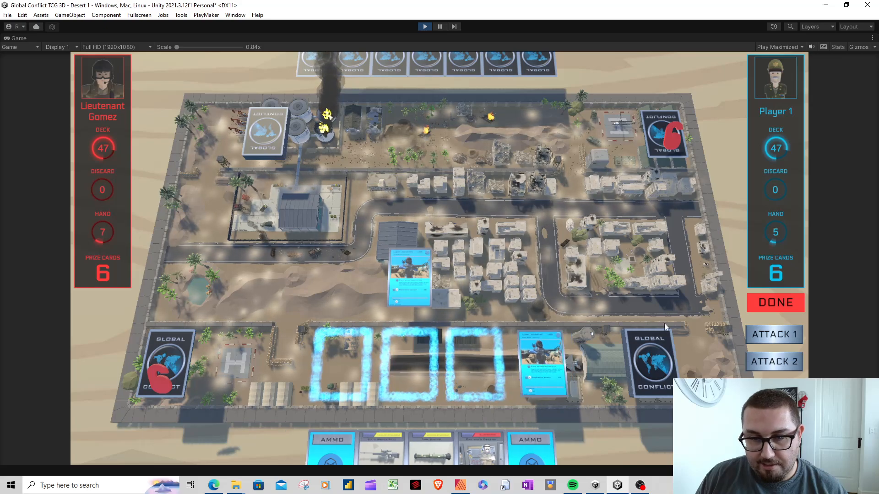
{"action": "left_click", "coordinate": [771, 303]}
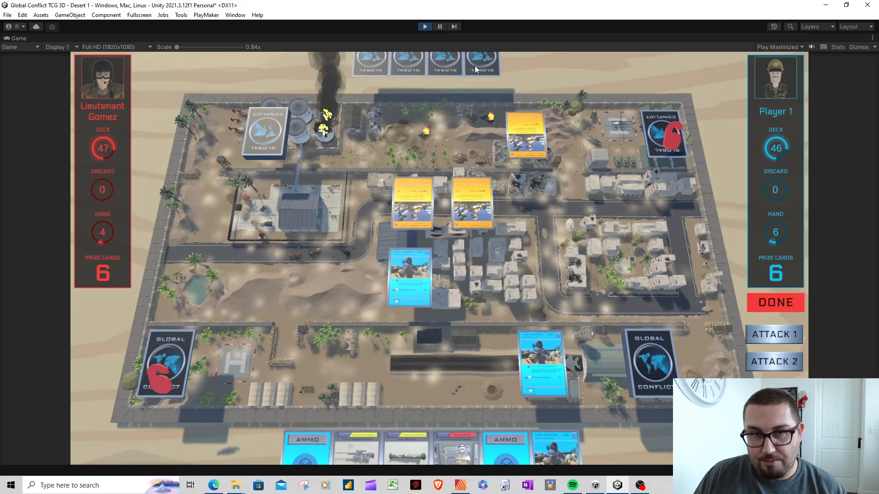
Attach two ammo cards and the rifle card to the active Light Infantry, and deploy another Light Infantry to the base
{"action": "mouse_move", "coordinate": [474, 65]}
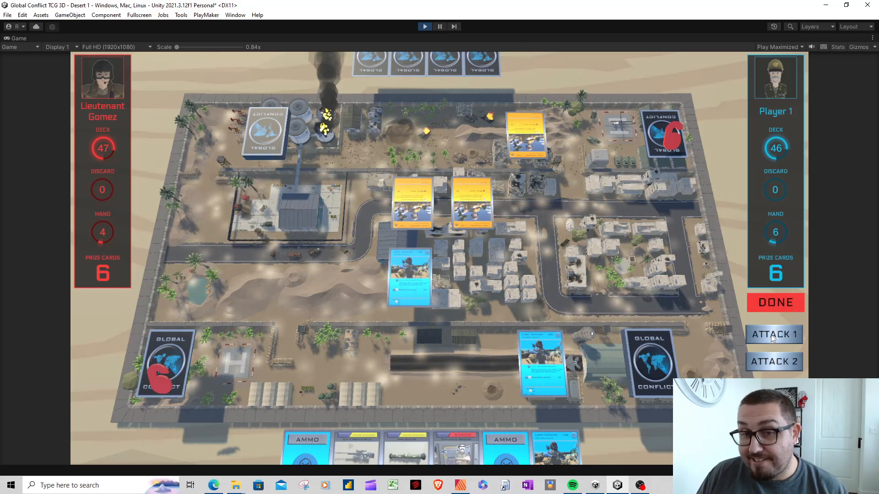
{"action": "left_click_drag", "start_coordinate": [505, 448], "coordinate": [405, 278]}
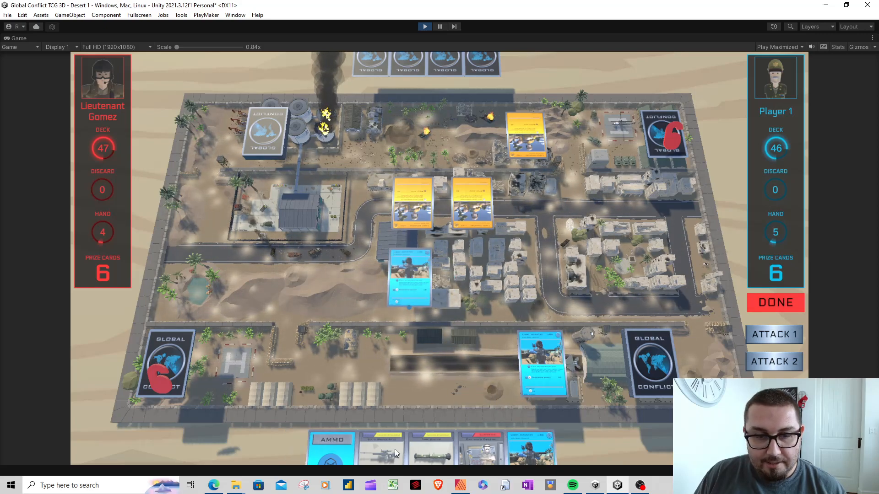
{"action": "left_click_drag", "start_coordinate": [375, 450], "coordinate": [403, 278]}
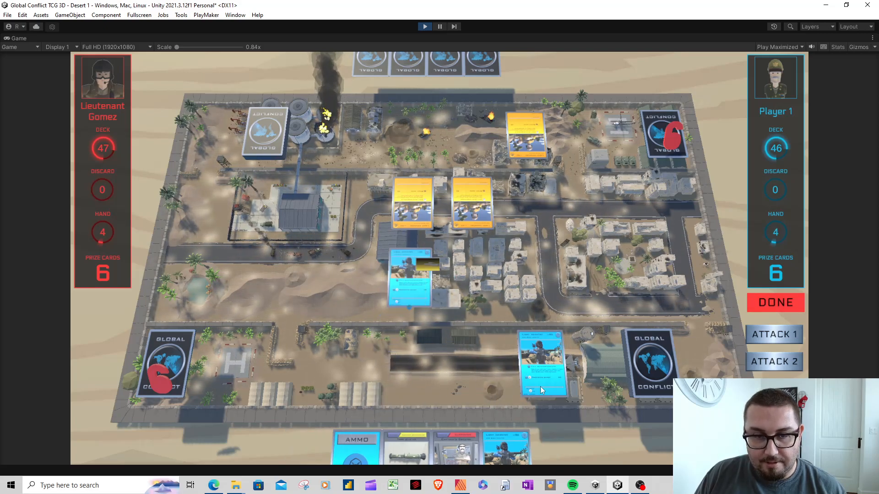
{"action": "left_click_drag", "start_coordinate": [506, 451], "coordinate": [488, 359]}
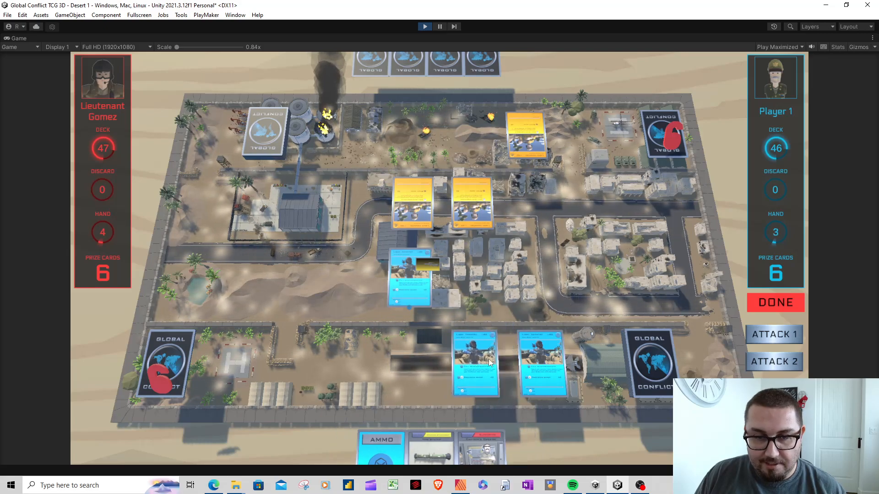
{"action": "left_click_drag", "start_coordinate": [371, 453], "coordinate": [404, 287]}
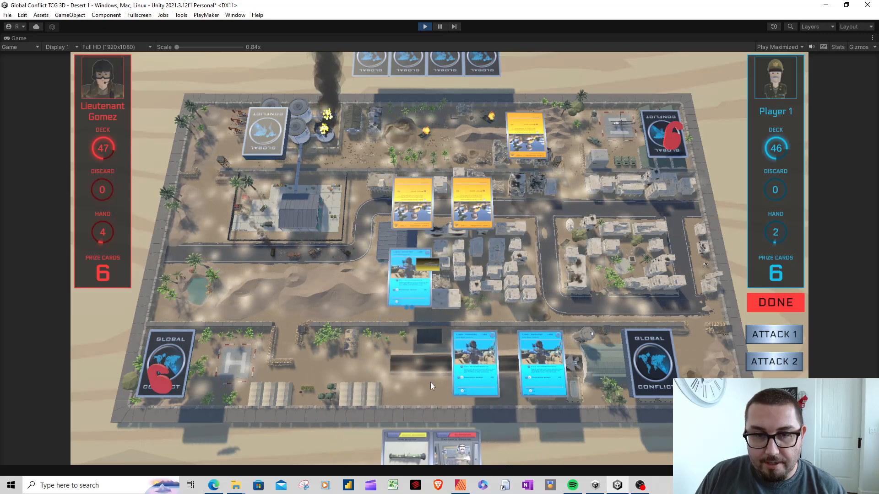
Play the red-banner card from the hand and attach the yellow-banner weapon card to the newly deployed base Light Infantry
{"action": "left_click_drag", "start_coordinate": [458, 453], "coordinate": [452, 348]}
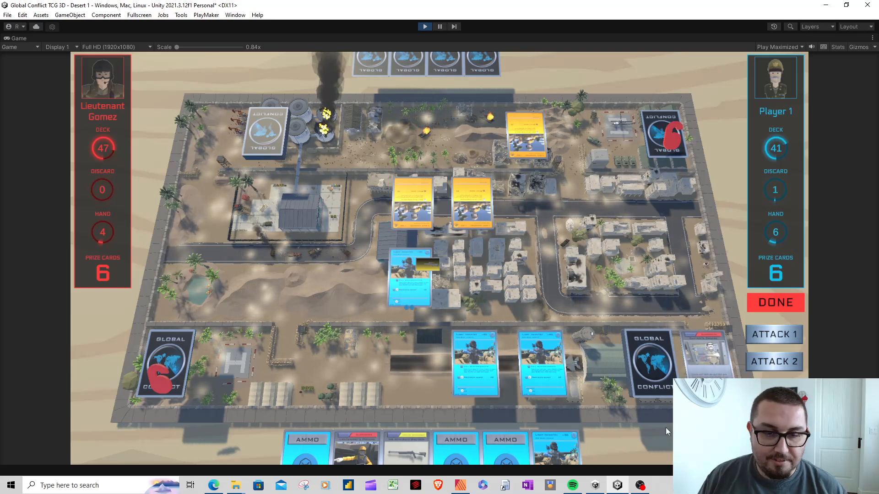
{"action": "left_click_drag", "start_coordinate": [403, 443], "coordinate": [477, 361]}
{"action": "right_click", "coordinate": [492, 362]}
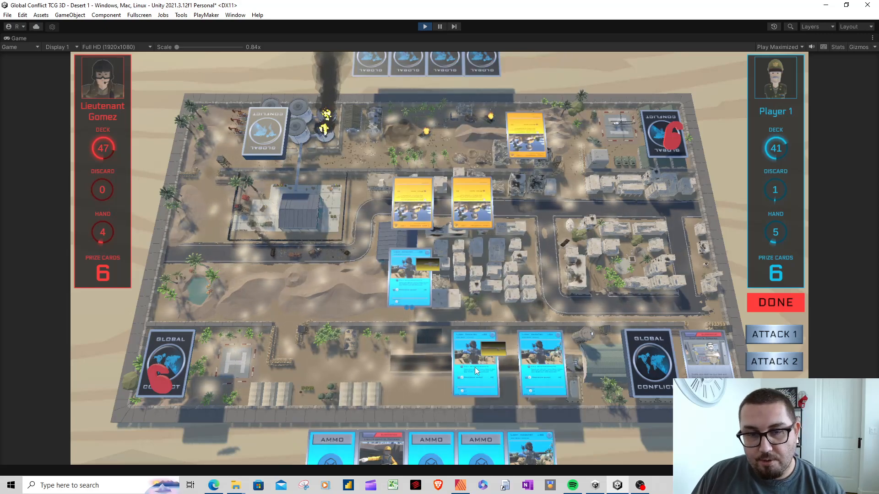
{"action": "right_click", "coordinate": [474, 367]}
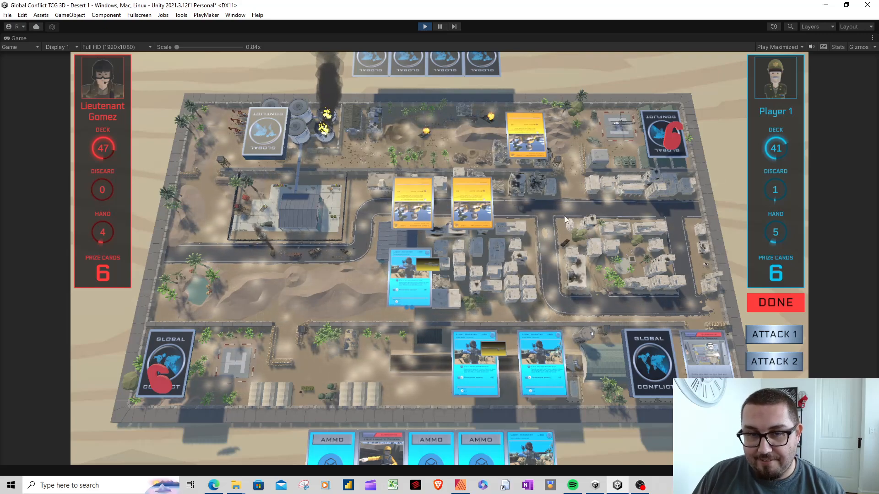
Use Attack 1 and Attack 2 against the opponent's active units and end the turn
{"action": "right_click", "coordinate": [479, 202]}
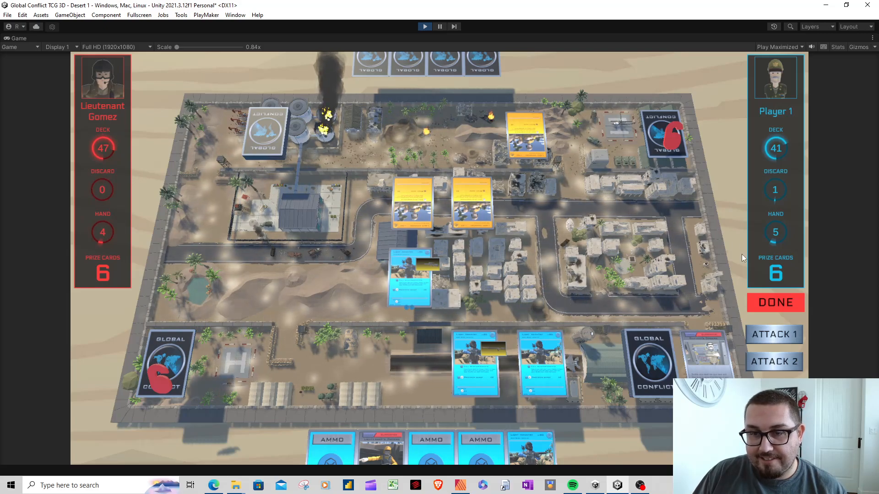
{"action": "left_click", "coordinate": [772, 336]}
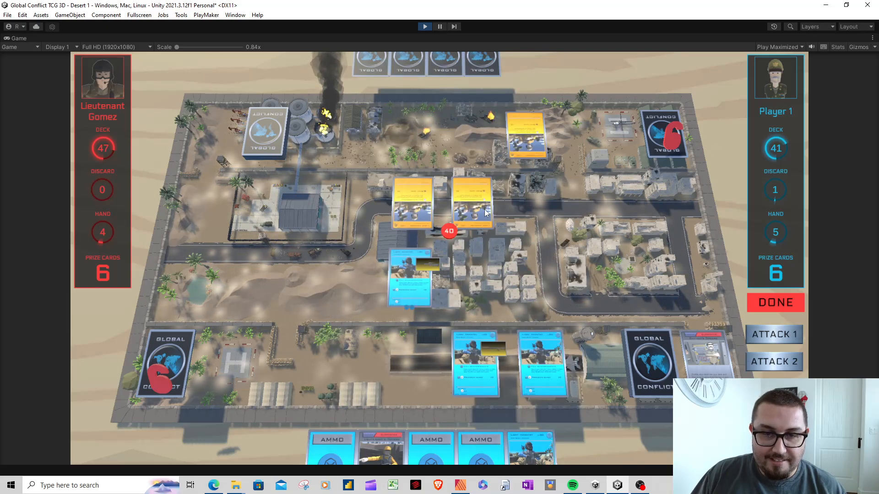
{"action": "left_click", "coordinate": [397, 279]}
{"action": "left_click", "coordinate": [400, 280]}
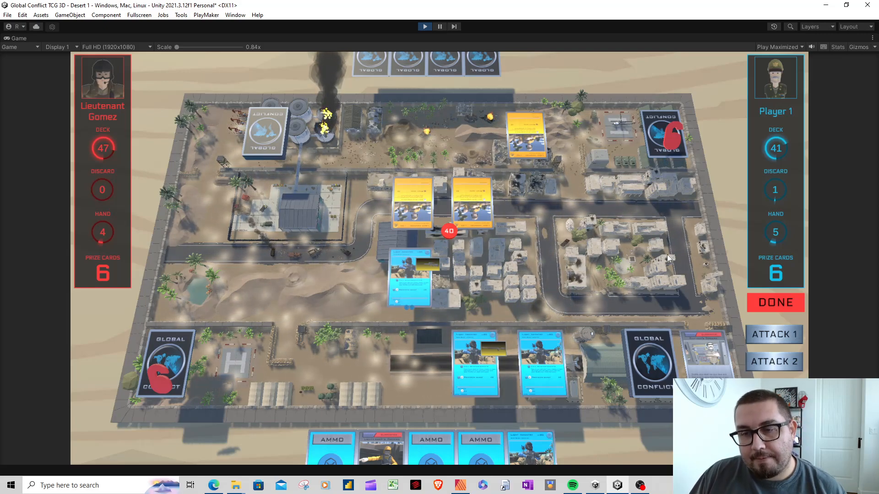
{"action": "left_click", "coordinate": [787, 362]}
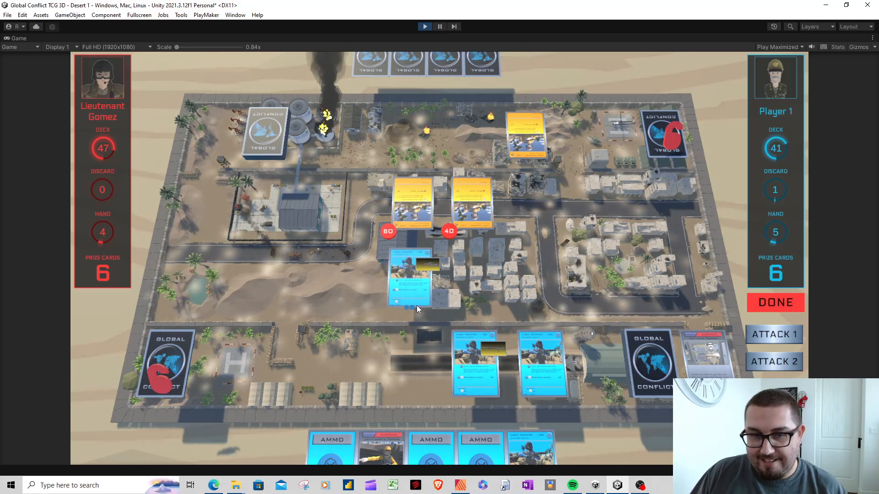
{"action": "left_click", "coordinate": [779, 304]}
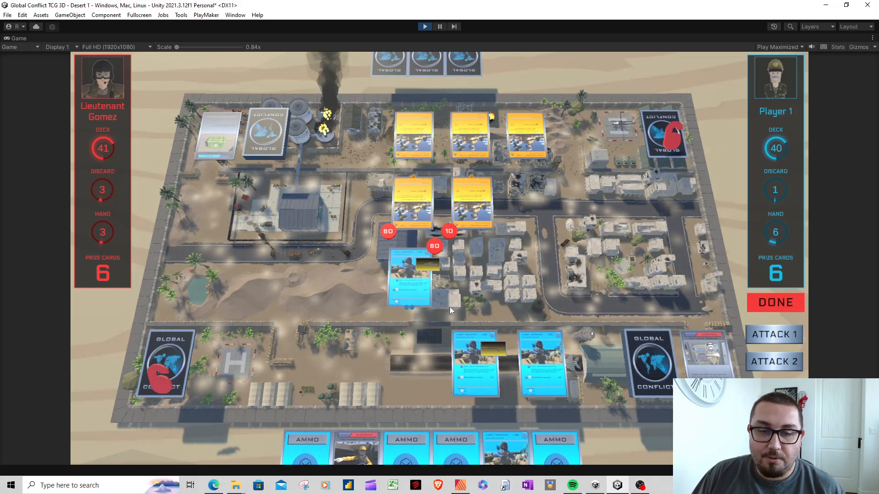
Fill the two empty base slots with Light Infantry, attach ammo to the equipped base unit and play the red-banner card
{"action": "left_click_drag", "start_coordinate": [514, 455], "coordinate": [414, 364]}
{"action": "left_click_drag", "start_coordinate": [439, 454], "coordinate": [466, 381]}
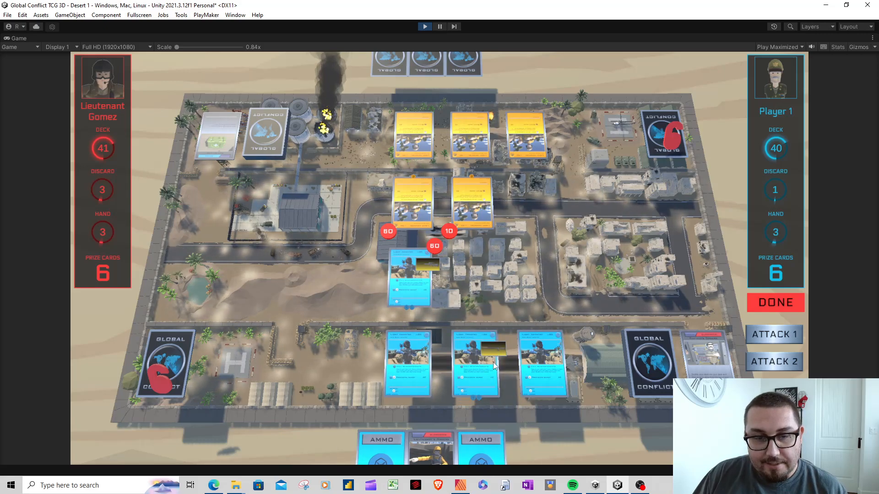
{"action": "mouse_move", "coordinate": [436, 412]}
{"action": "left_mouse_down"}
{"action": "mouse_move", "coordinate": [467, 300]}
{"action": "mouse_move", "coordinate": [583, 277]}
{"action": "left_mouse_up"}
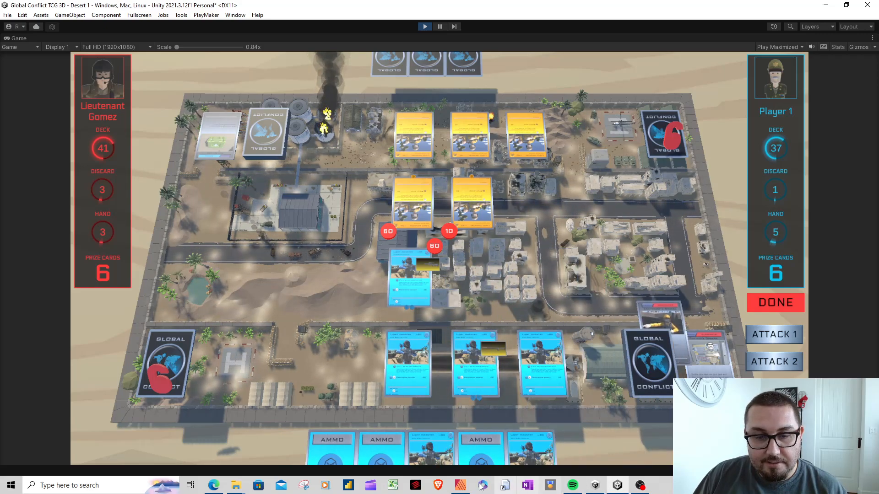
{"action": "left_click_drag", "start_coordinate": [429, 451], "coordinate": [338, 361]}
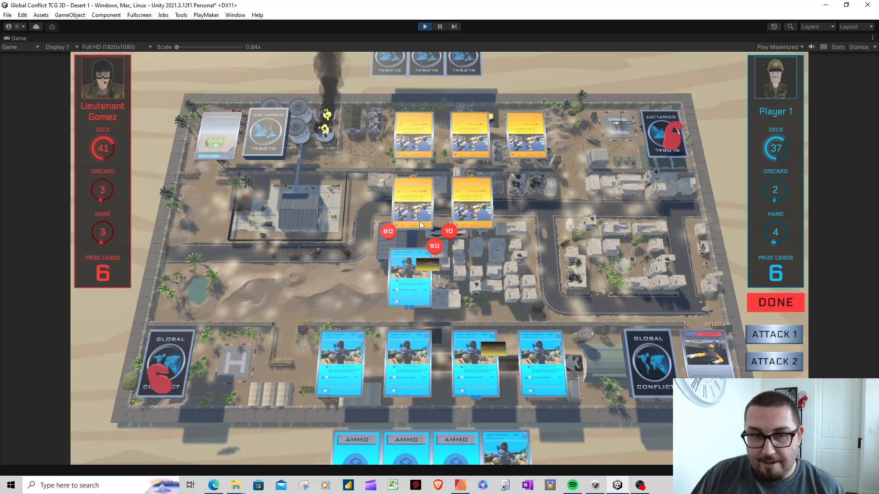
Use Attack 2 on the opponent's active unit and end the second turn
{"action": "left_click", "coordinate": [779, 364]}
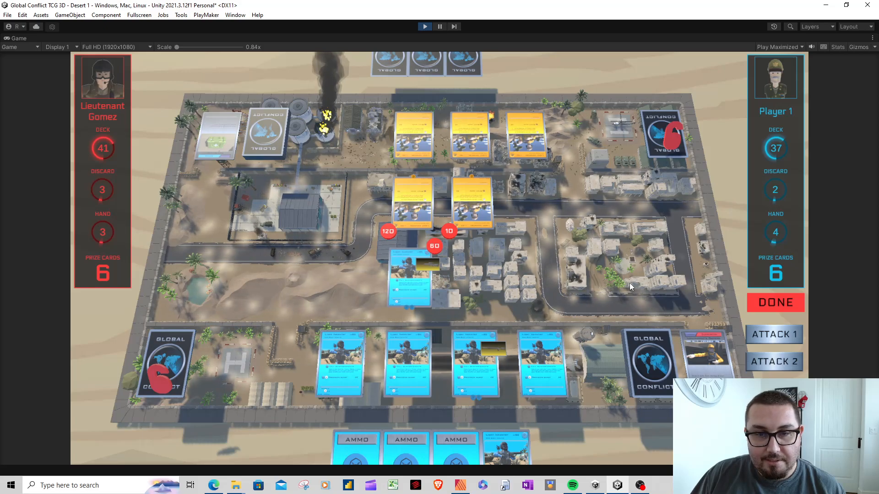
{"action": "left_click", "coordinate": [767, 301]}
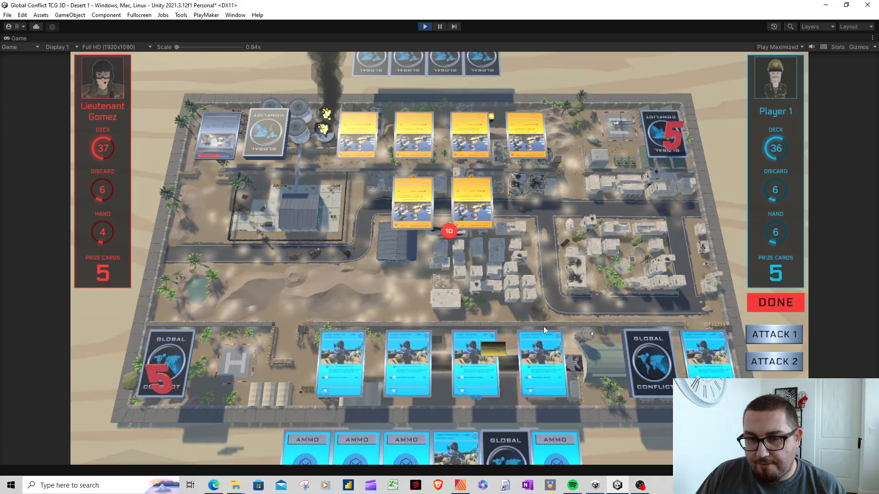
Inspect the enlarged Light Infantry cards on the board and their attack and retreat options
{"action": "right_click", "coordinate": [550, 361]}
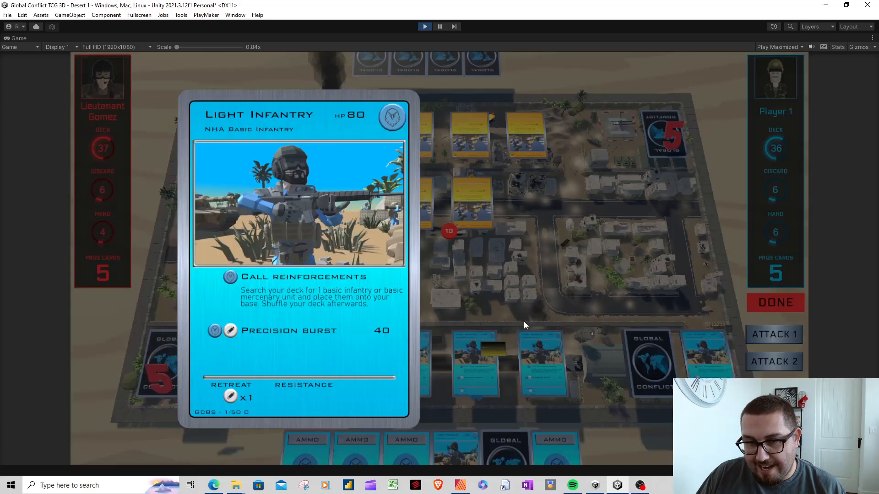
{"action": "right_click", "coordinate": [623, 367]}
{"action": "left_click", "coordinate": [473, 365]}
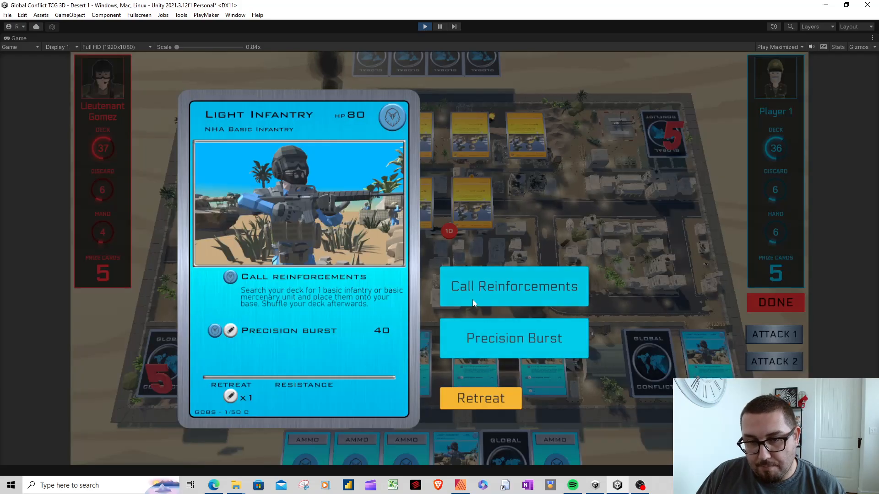
{"action": "left_click", "coordinate": [499, 351]}
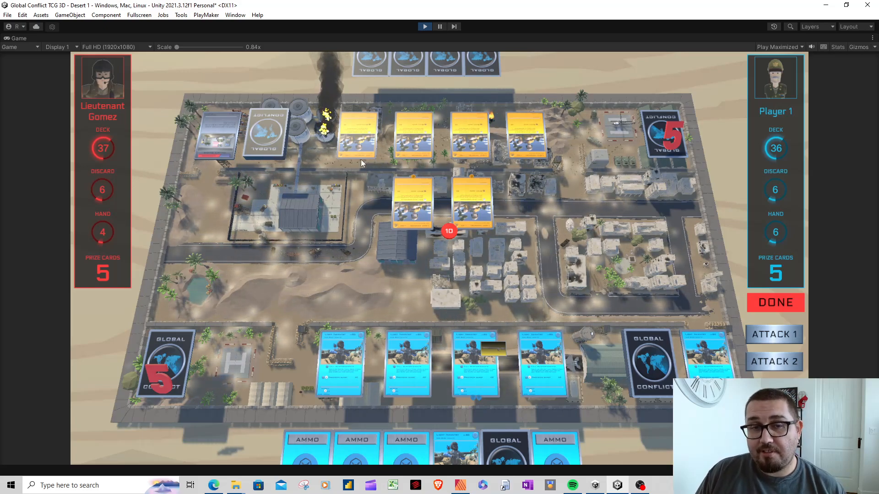
{"action": "left_click", "coordinate": [472, 142]}
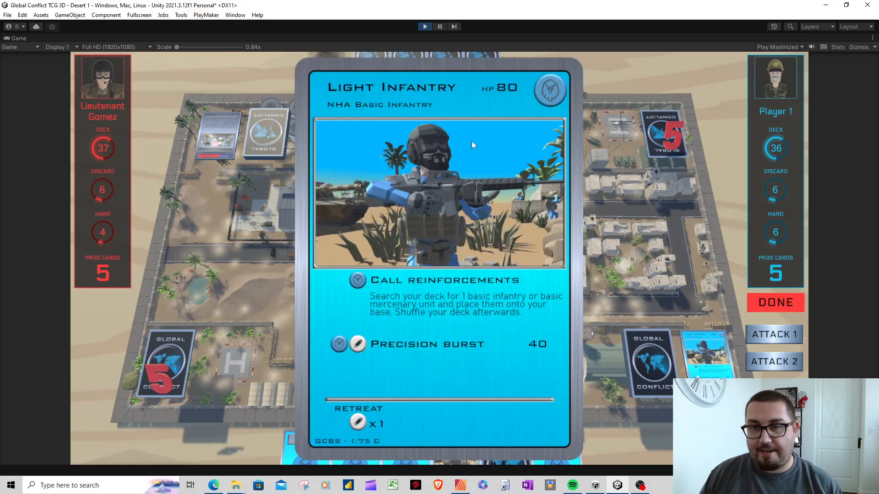
{"action": "left_click", "coordinate": [471, 141]}
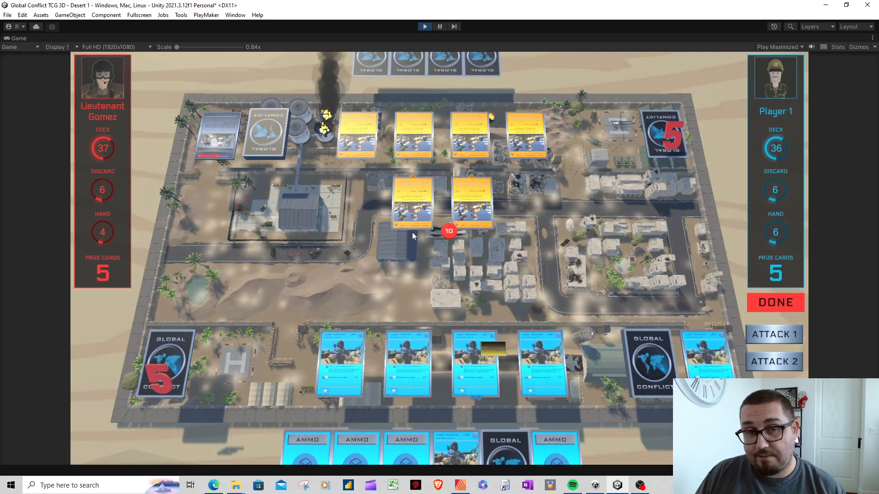
Exit play mode and examine the Game Manager's Master Game Manager state machine in the PlayMaker editor
{"action": "left_click", "coordinate": [425, 26]}
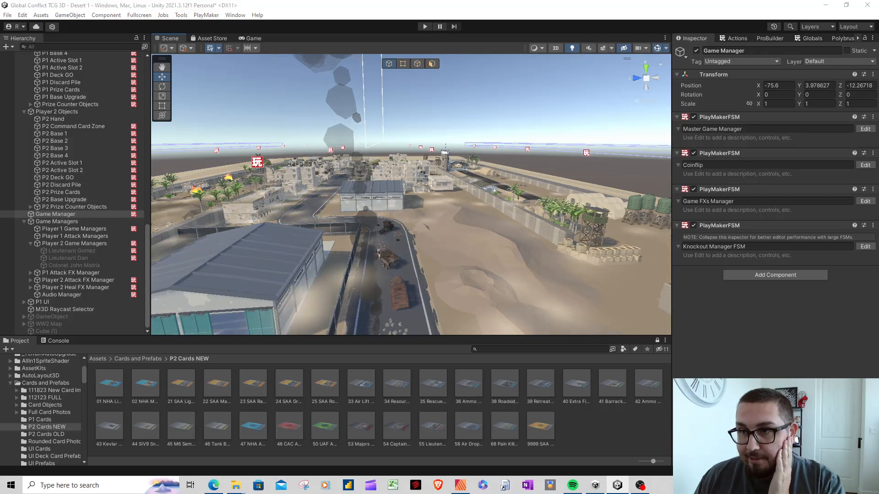
{"action": "left_click", "coordinate": [865, 129]}
{"action": "left_click_drag", "start_coordinate": [521, 37], "coordinate": [276, 18]}
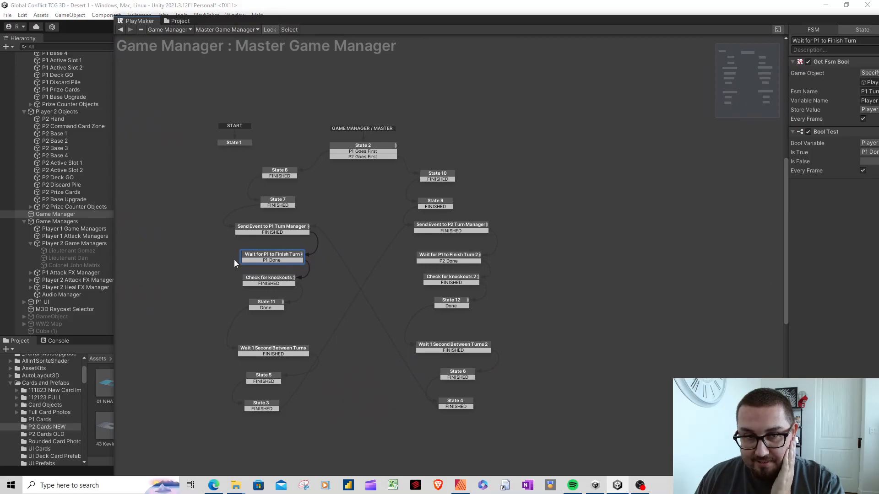
{"action": "left_click_drag", "start_coordinate": [504, 24], "coordinate": [878, 27]}
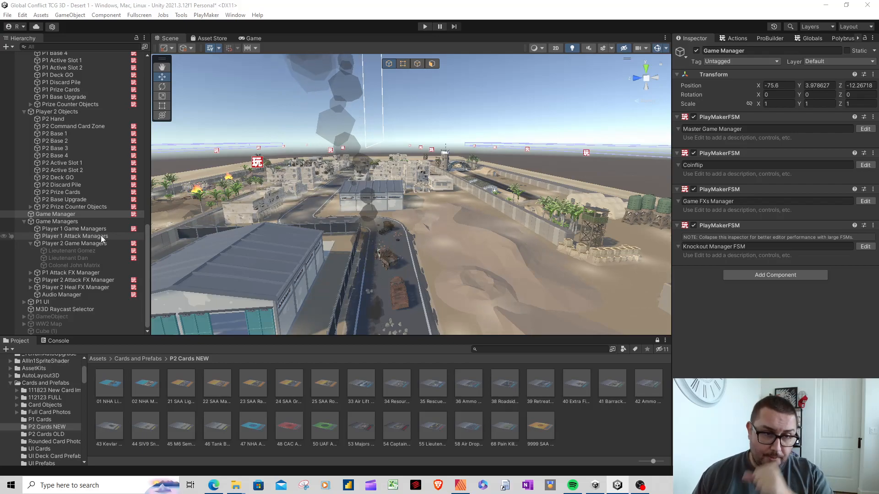
Review the PlayMaker state machine components on the Lieutenant Gomez object under Player 2 Game Managers
{"action": "left_click", "coordinate": [57, 243]}
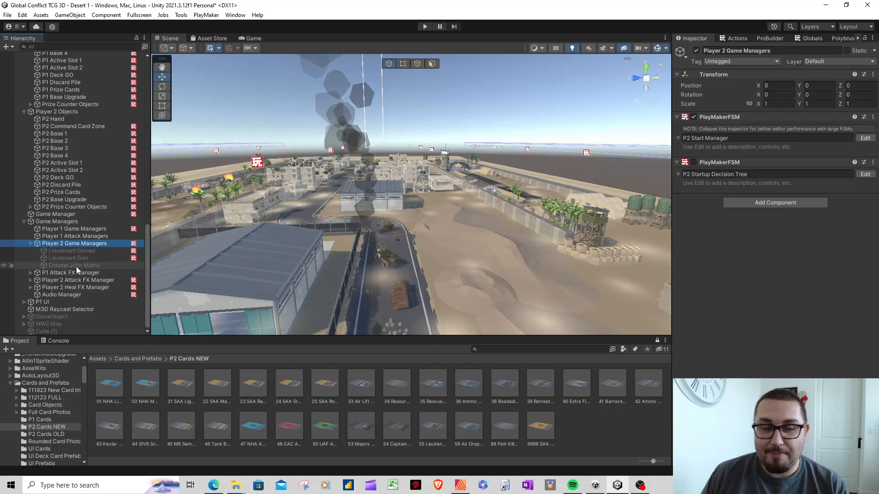
{"action": "left_click", "coordinate": [83, 251]}
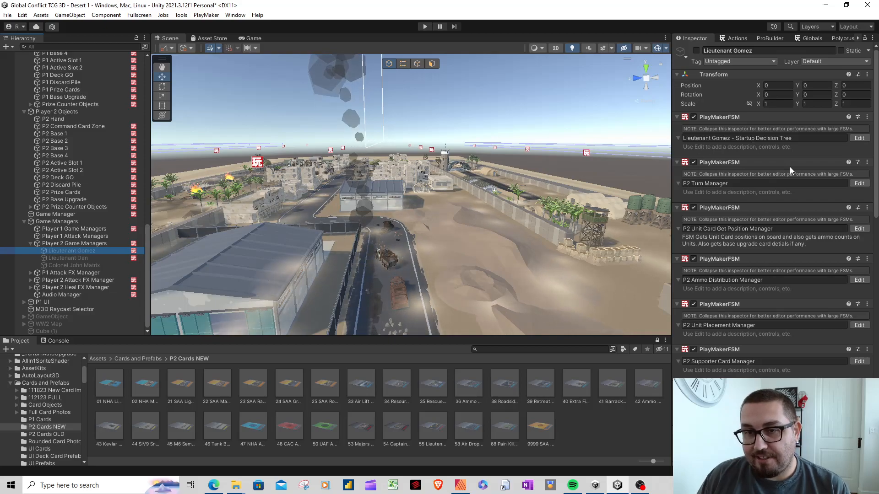
{"action": "scroll", "coordinate": [790, 166], "scroll_direction": "down", "scroll_amount": 4}
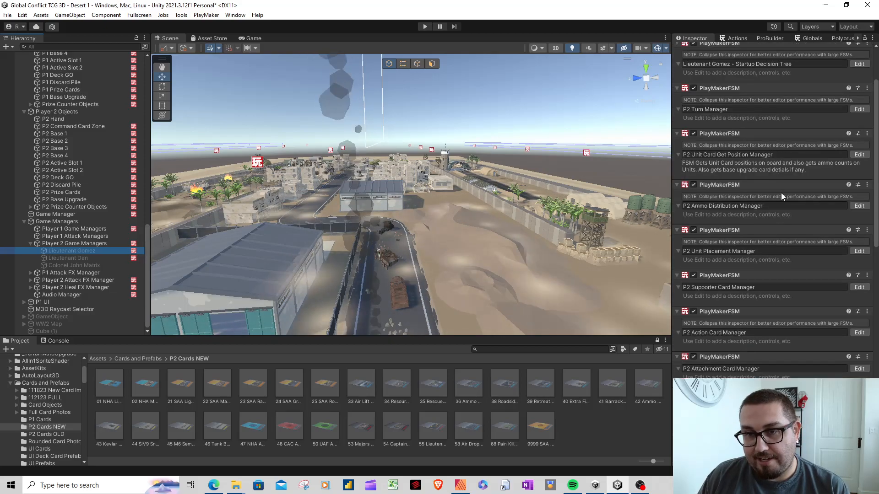
{"action": "scroll", "coordinate": [780, 193], "scroll_direction": "down", "scroll_amount": 3}
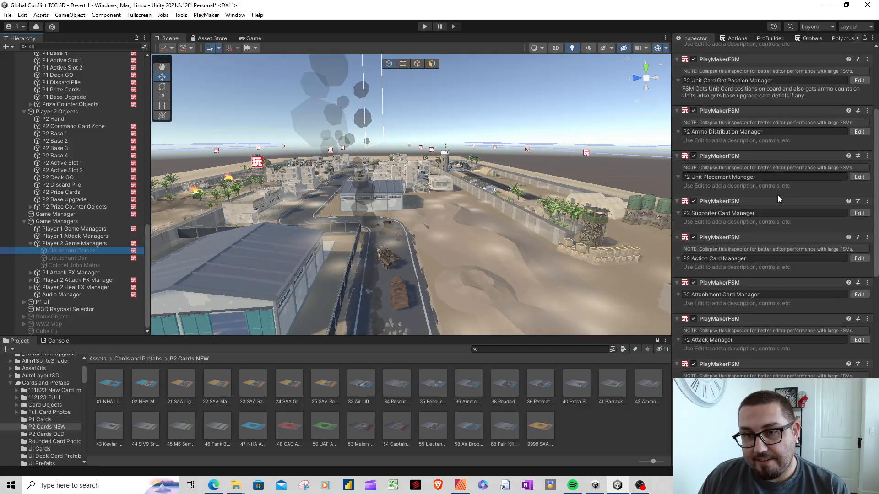
{"action": "scroll", "coordinate": [777, 195], "scroll_direction": "down", "scroll_amount": 6}
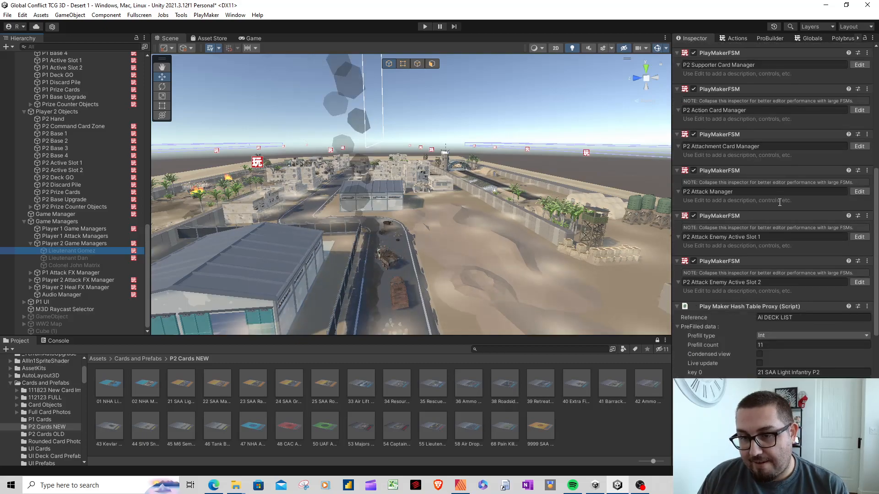
{"action": "scroll", "coordinate": [781, 204], "scroll_direction": "down", "scroll_amount": 3}
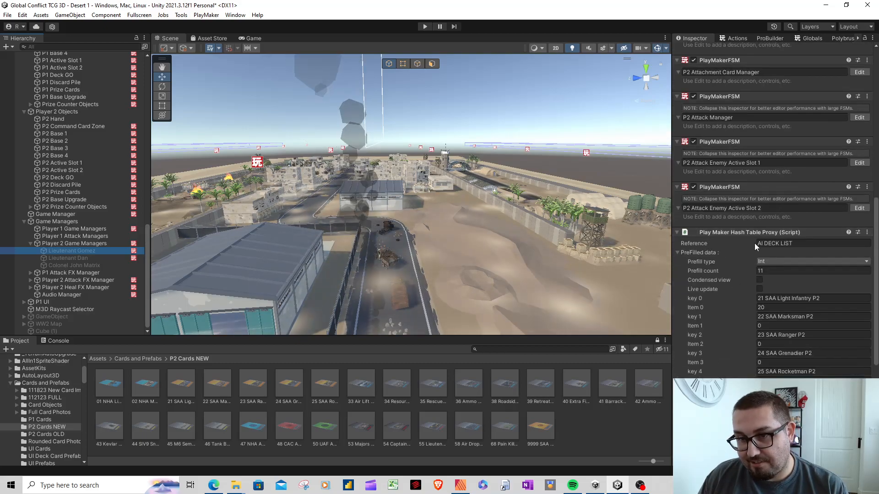
Examine Lieutenant Gomez's AI DECK LIST hash table with its card keys and the Unit Card Positions On Board table
{"action": "scroll", "coordinate": [786, 298], "scroll_direction": "down", "scroll_amount": 3}
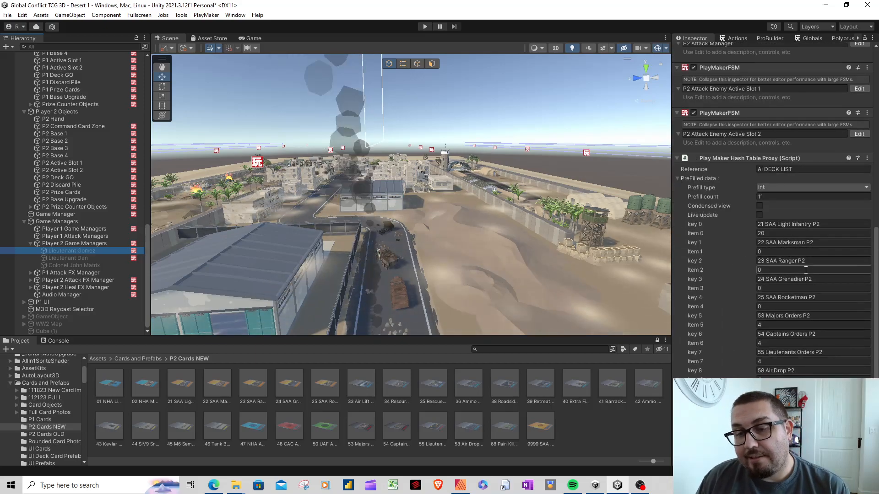
{"action": "scroll", "coordinate": [806, 272], "scroll_direction": "down", "scroll_amount": 4}
{"action": "scroll", "coordinate": [806, 272], "scroll_direction": "down", "scroll_amount": 2}
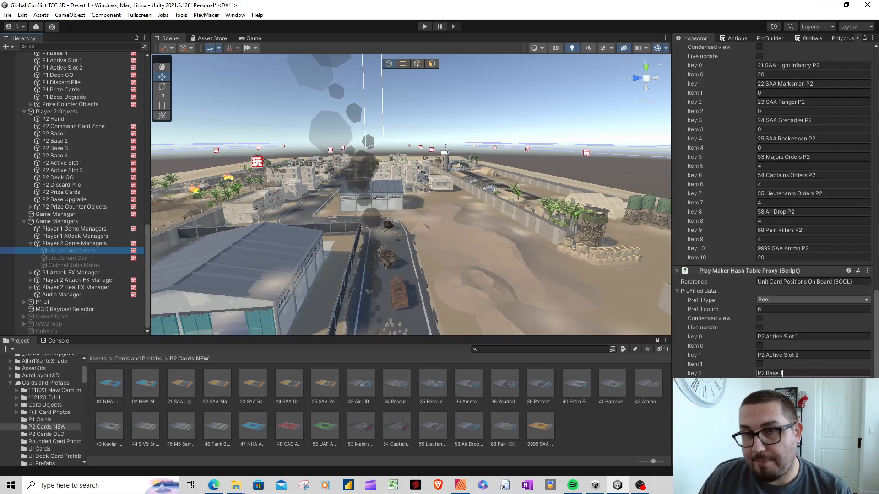
{"action": "scroll", "coordinate": [774, 368], "scroll_direction": "up", "scroll_amount": 1}
{"action": "scroll", "coordinate": [774, 368], "scroll_direction": "up", "scroll_amount": 10}
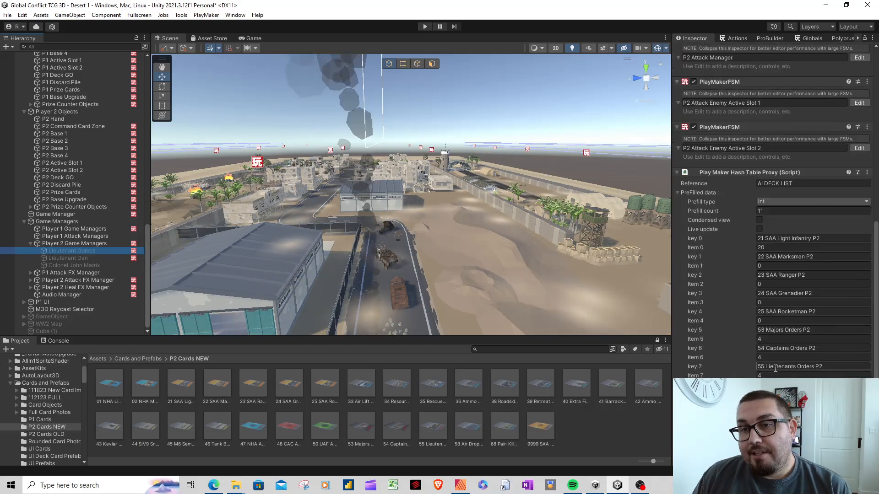
{"action": "scroll", "coordinate": [774, 366], "scroll_direction": "up", "scroll_amount": 7}
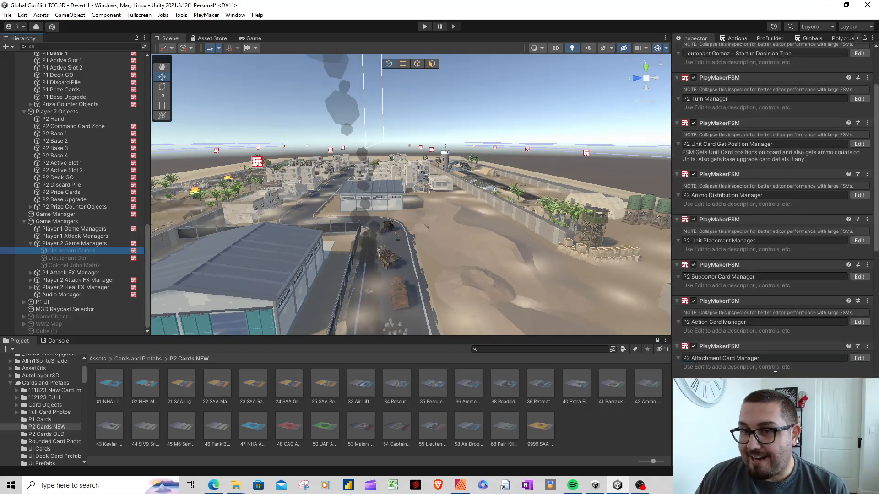
{"action": "scroll", "coordinate": [775, 349], "scroll_direction": "up", "scroll_amount": 2}
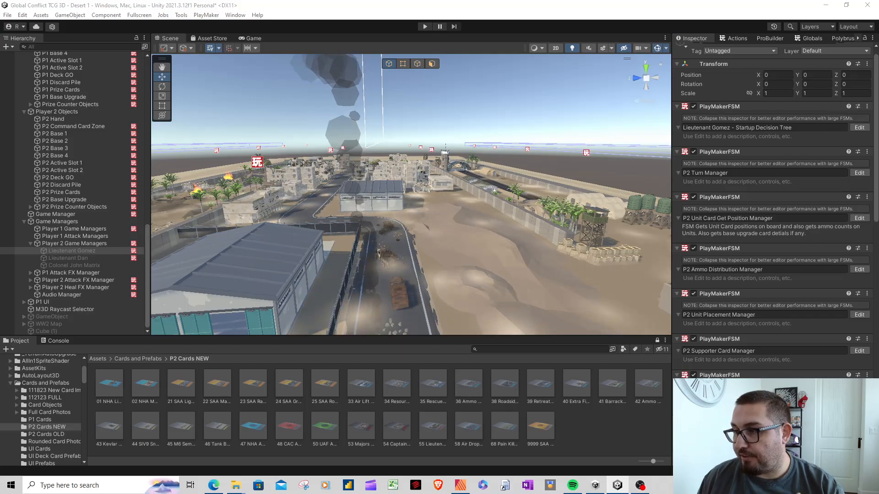
Examine the ammo comparison, Find Unit Cards in Hand and Unit Card String Switch states in Lieutenant Gomez's Startup Decision Tree
{"action": "left_click_drag", "start_coordinate": [878, 22], "coordinate": [570, 5]}
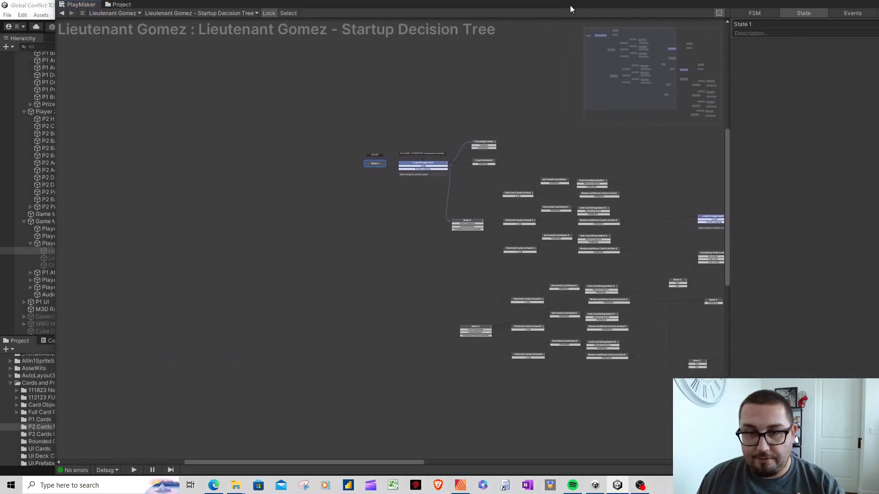
{"action": "left_click", "coordinate": [679, 84]}
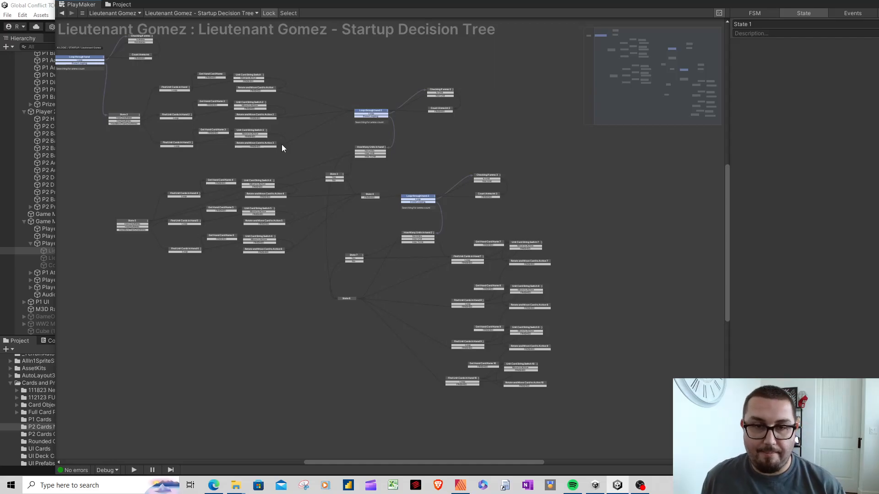
{"action": "left_click", "coordinate": [129, 120]}
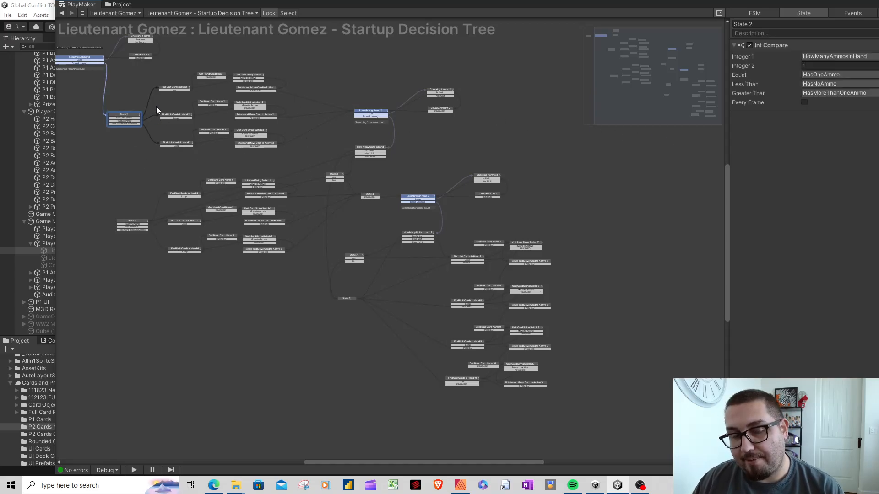
{"action": "left_click", "coordinate": [179, 90]}
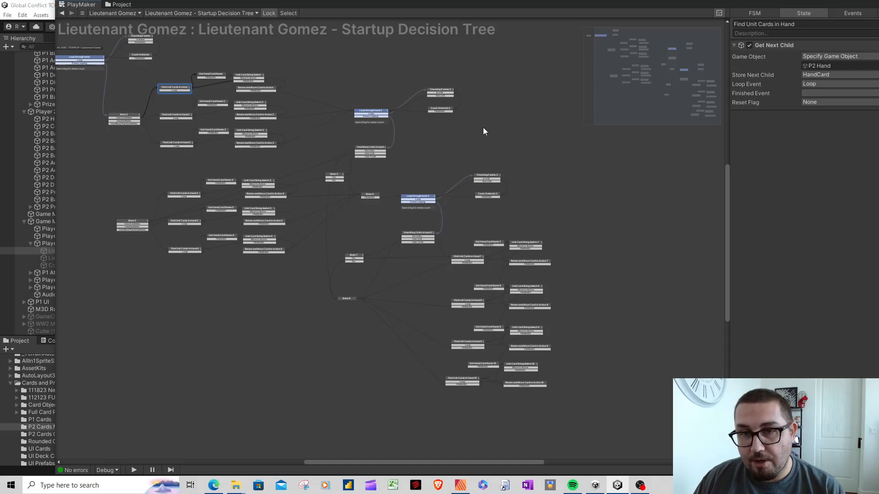
{"action": "left_click", "coordinate": [252, 77]}
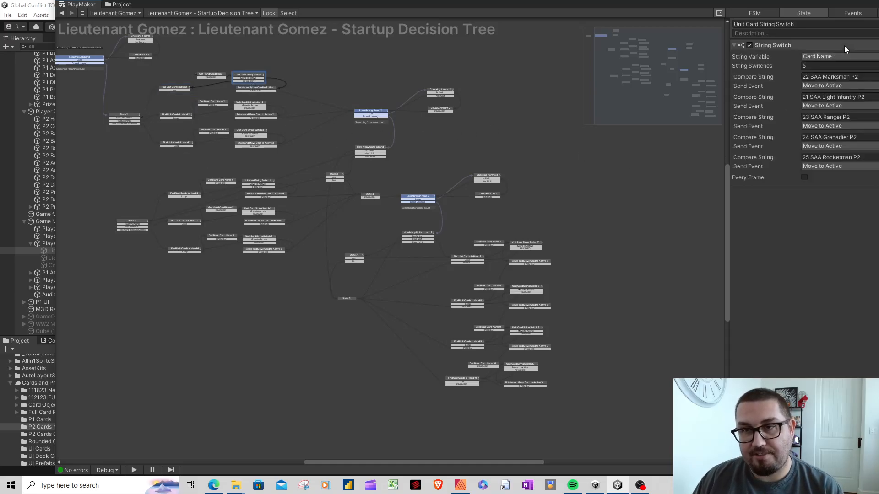
{"action": "left_click", "coordinate": [704, 9]}
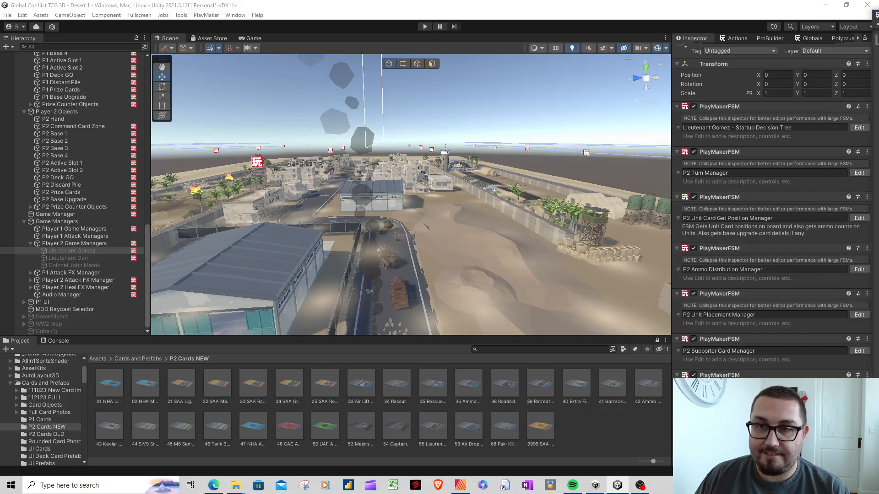
Open the P2 Turn Manager state machine in an enlarged PlayMaker window and inspect its hand-card array and card-position states
{"action": "left_click", "coordinate": [859, 173]}
{"action": "left_click_drag", "start_coordinate": [740, 9], "coordinate": [381, 23]}
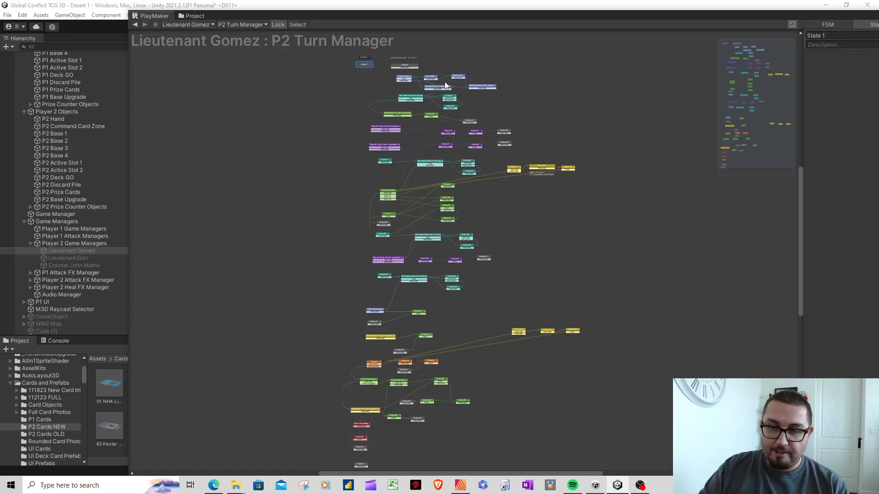
{"action": "left_click", "coordinate": [416, 98]}
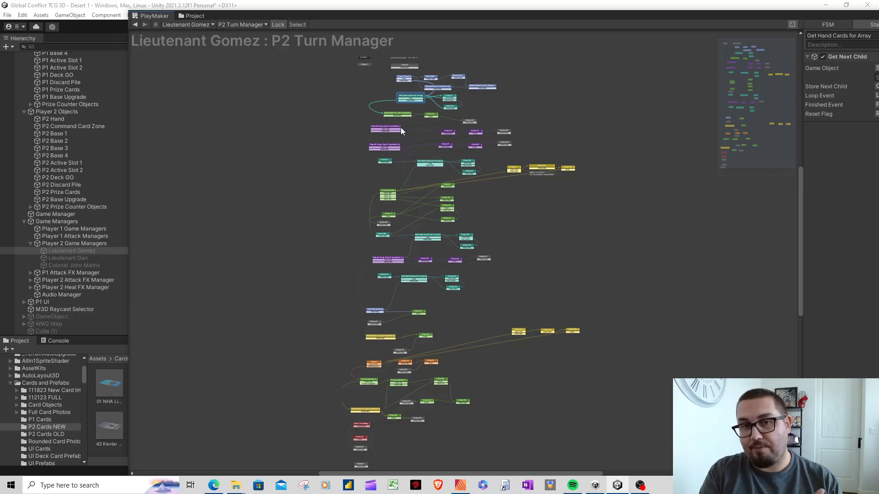
{"action": "double_click", "coordinate": [513, 16]}
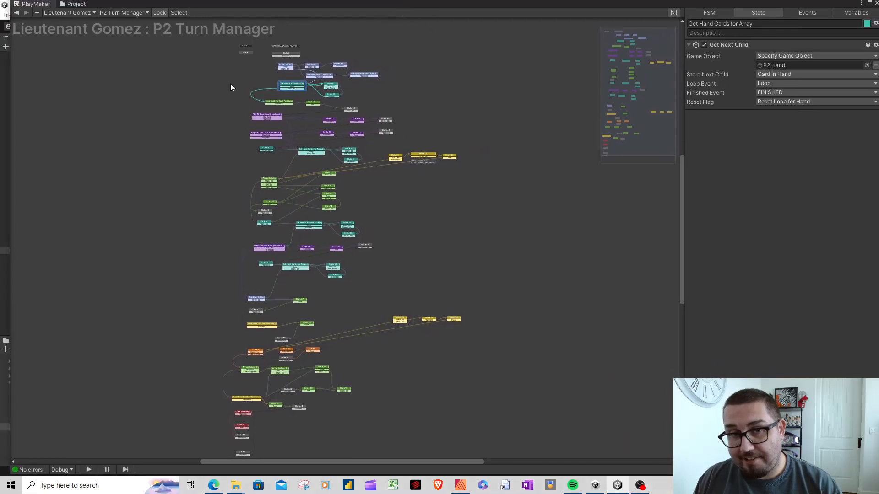
{"action": "left_click", "coordinate": [336, 87]}
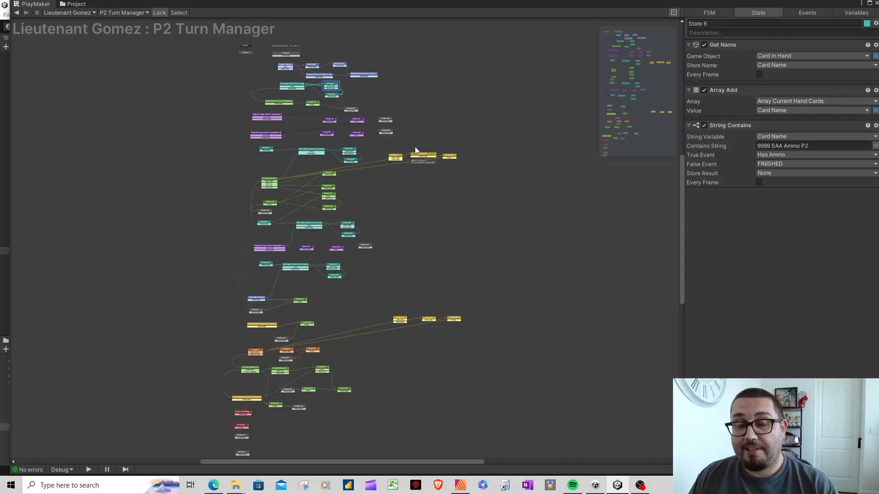
{"action": "left_click", "coordinate": [287, 103]}
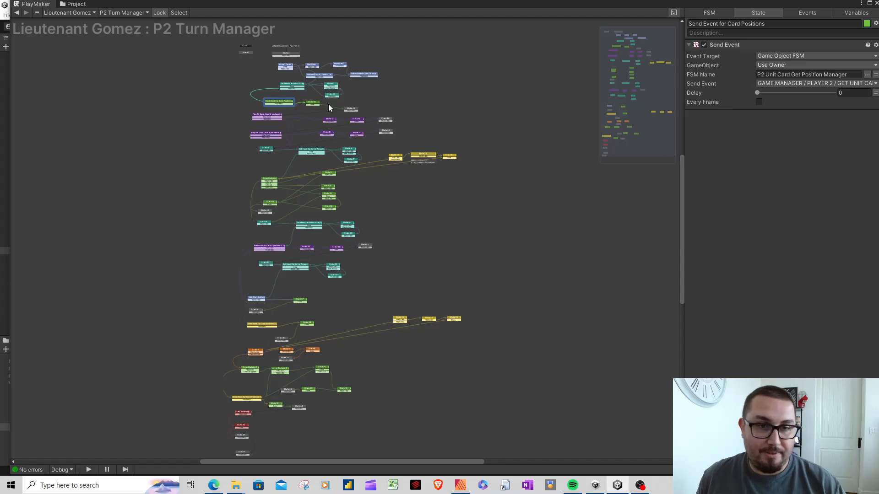
Inspect the purple Air Drop card states in the P2 Turn Manager, including their repeat further down the graph
{"action": "left_click", "coordinate": [266, 118]}
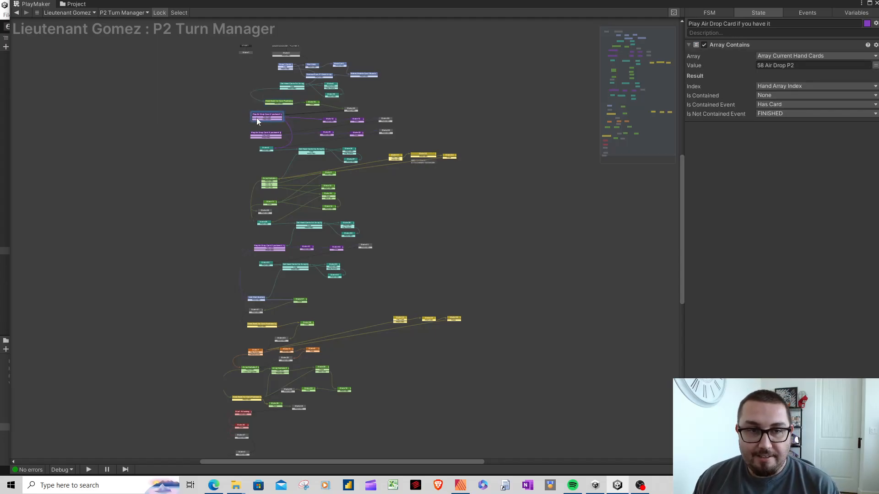
{"action": "left_click_drag", "start_coordinate": [238, 112], "coordinate": [410, 141]}
{"action": "left_click", "coordinate": [361, 142]}
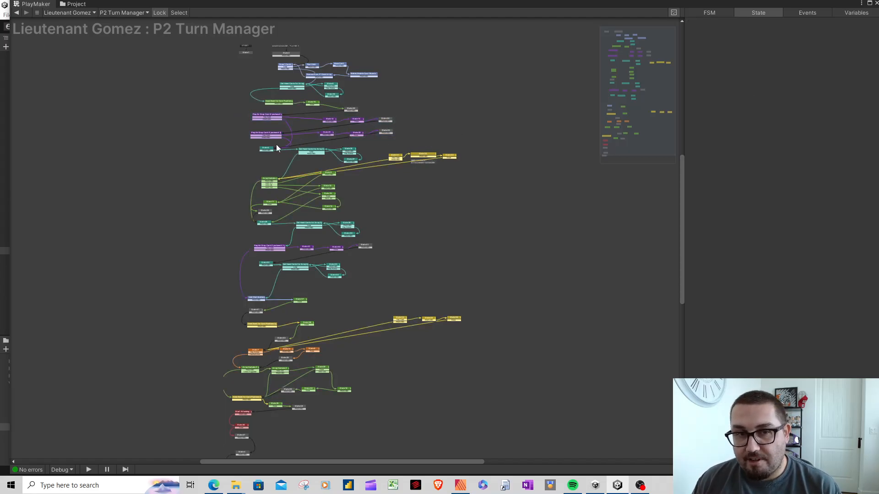
{"action": "left_click_drag", "start_coordinate": [243, 238], "coordinate": [384, 260]}
{"action": "left_click", "coordinate": [410, 238]}
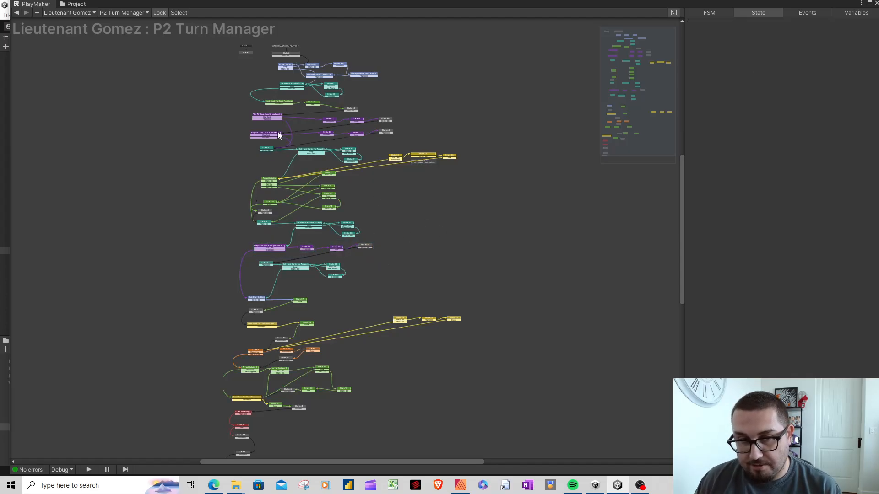
Inspect the yellow attachment-card states and the green state group they connect to in the P2 Turn Manager
{"action": "left_click_drag", "start_coordinate": [379, 146], "coordinate": [491, 175]}
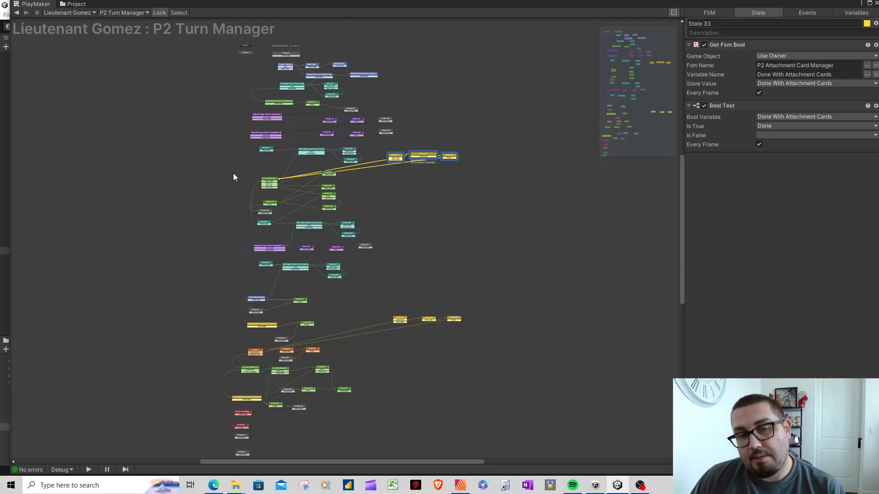
{"action": "left_click_drag", "start_coordinate": [241, 168], "coordinate": [353, 215]}
{"action": "left_click_drag", "start_coordinate": [257, 95], "coordinate": [327, 109]}
{"action": "left_click_drag", "start_coordinate": [243, 167], "coordinate": [380, 219]}
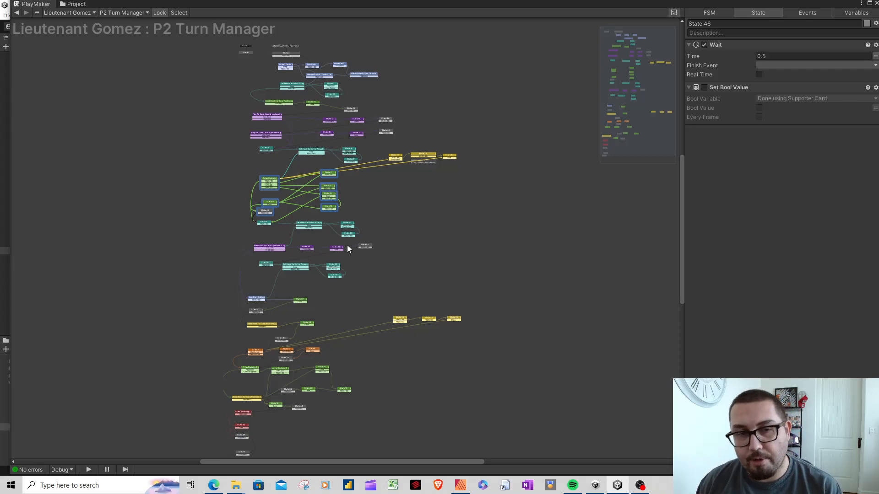
Inspect the lower teal hand-card counting groups and the purple action-card row between them
{"action": "left_click_drag", "start_coordinate": [249, 221], "coordinate": [375, 241]}
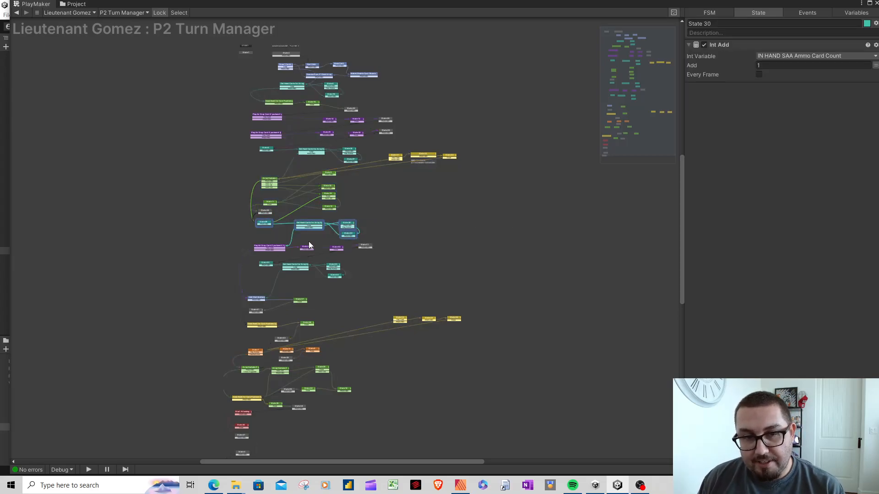
{"action": "left_click_drag", "start_coordinate": [248, 237], "coordinate": [394, 264]}
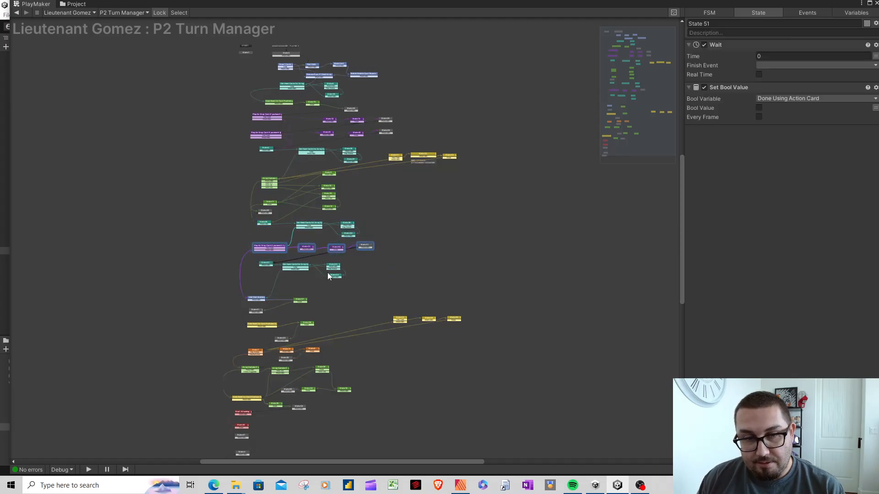
{"action": "left_click_drag", "start_coordinate": [247, 254], "coordinate": [380, 294]}
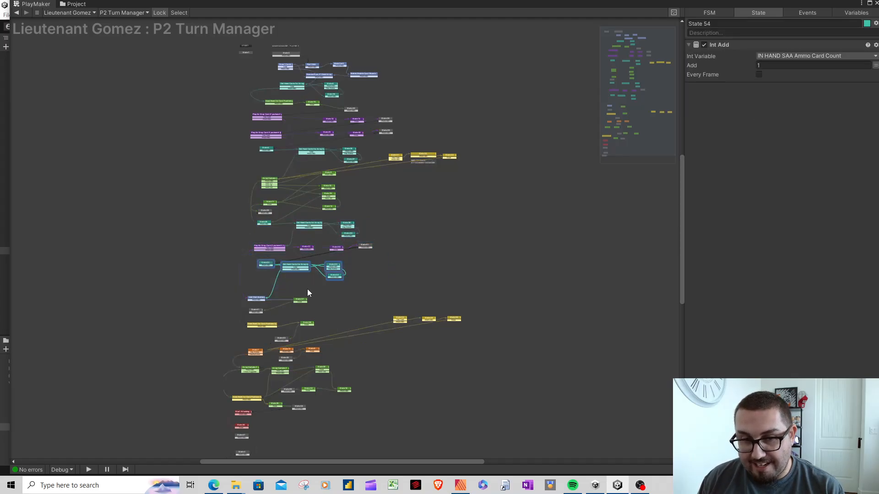
Inspect the Unit Distribution, Wait, Send Event for Card Positions 3 and orange ammo-count comparison states of the P2 Turn Manager
{"action": "left_click", "coordinate": [258, 299]}
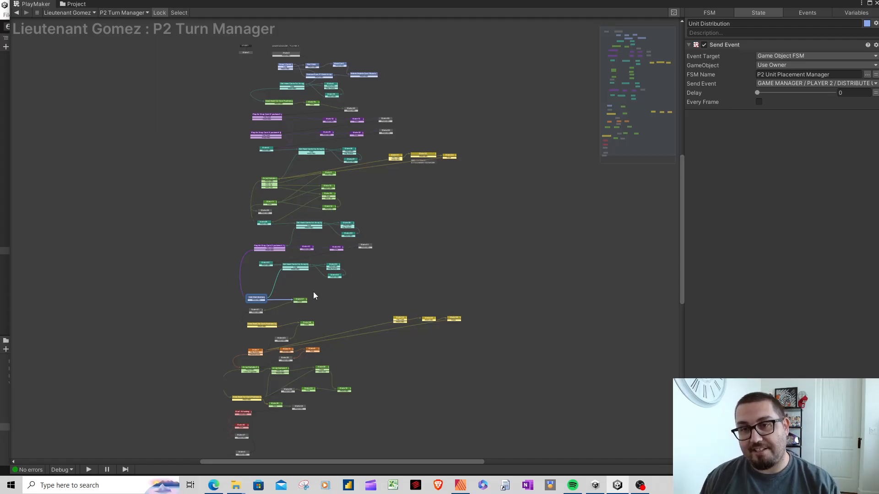
{"action": "left_click", "coordinate": [293, 303]}
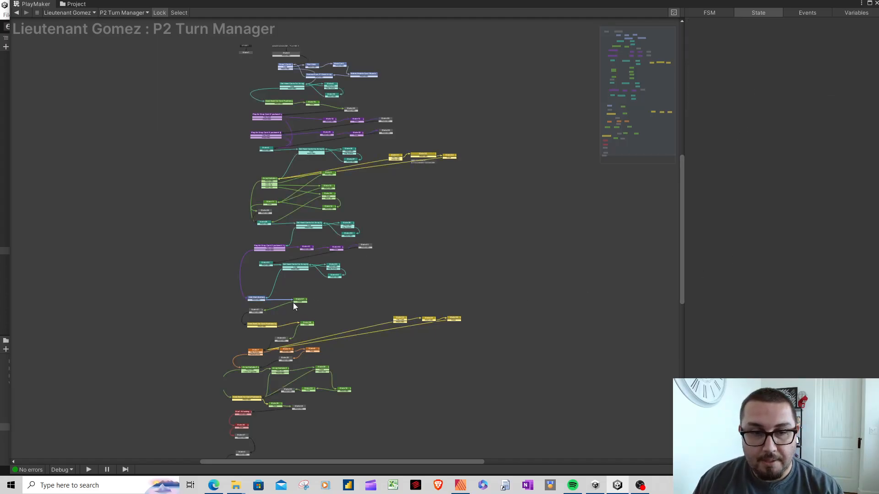
{"action": "left_click", "coordinate": [257, 311]}
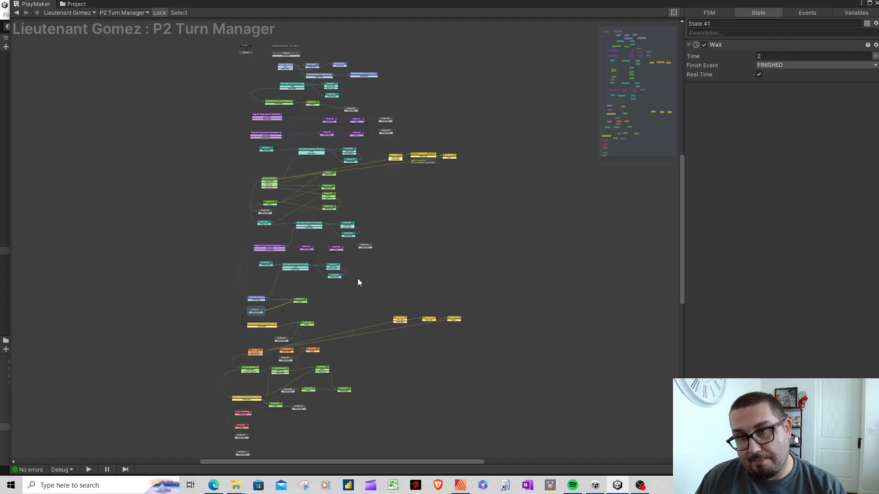
{"action": "left_click", "coordinate": [251, 325]}
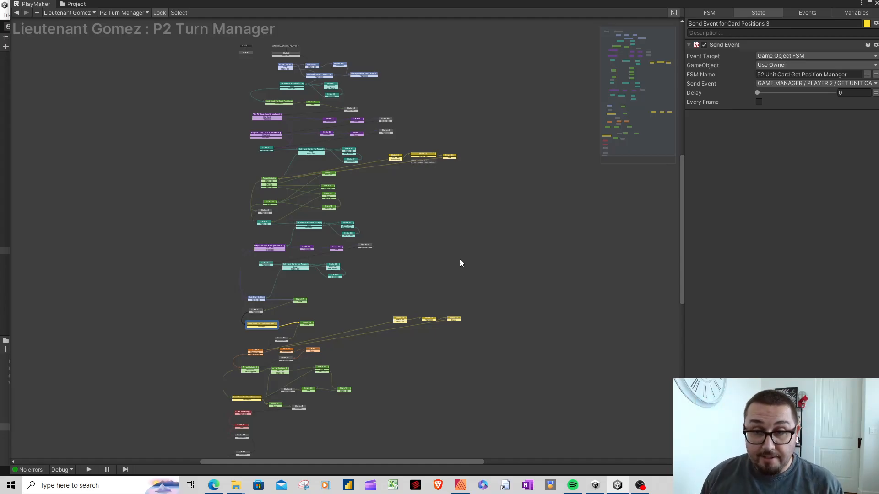
{"action": "left_click_drag", "start_coordinate": [681, 214], "coordinate": [674, 245]}
{"action": "left_click", "coordinate": [255, 256]}
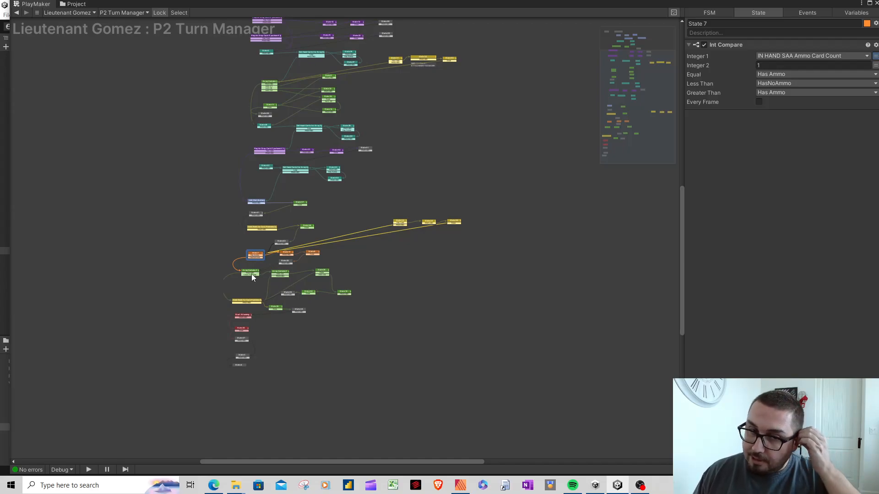
Inspect the Array Contains 3, Send Event for Card Positions 2 and red attacking states in the lower P2 Turn Manager graph
{"action": "left_click", "coordinate": [252, 273]}
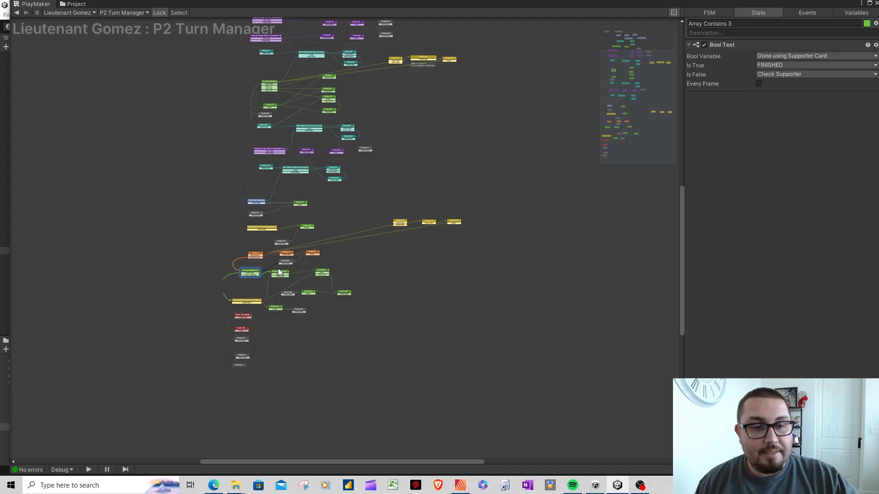
{"action": "left_click", "coordinate": [256, 301]}
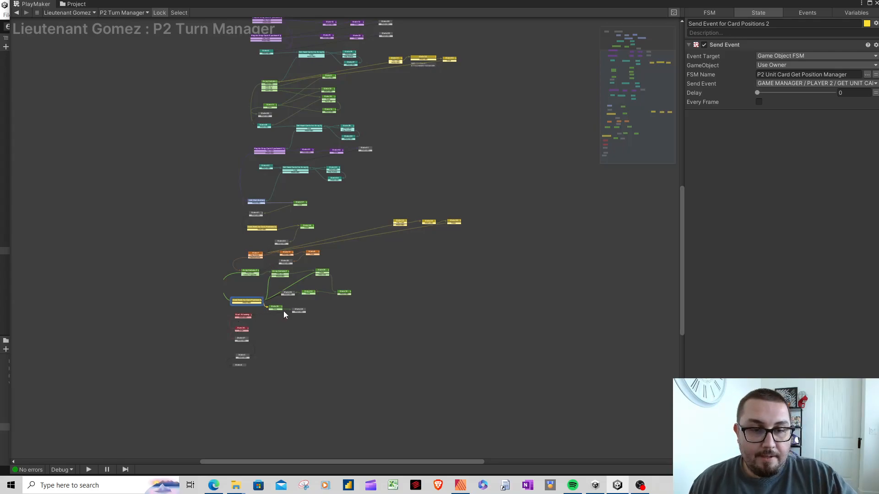
{"action": "left_click", "coordinate": [242, 316]}
{"action": "left_click_drag", "start_coordinate": [223, 305], "coordinate": [262, 335]}
{"action": "scroll", "coordinate": [253, 329], "scroll_direction": "up", "scroll_amount": 3}
{"action": "scroll", "coordinate": [255, 330], "scroll_direction": "up", "scroll_amount": 2}
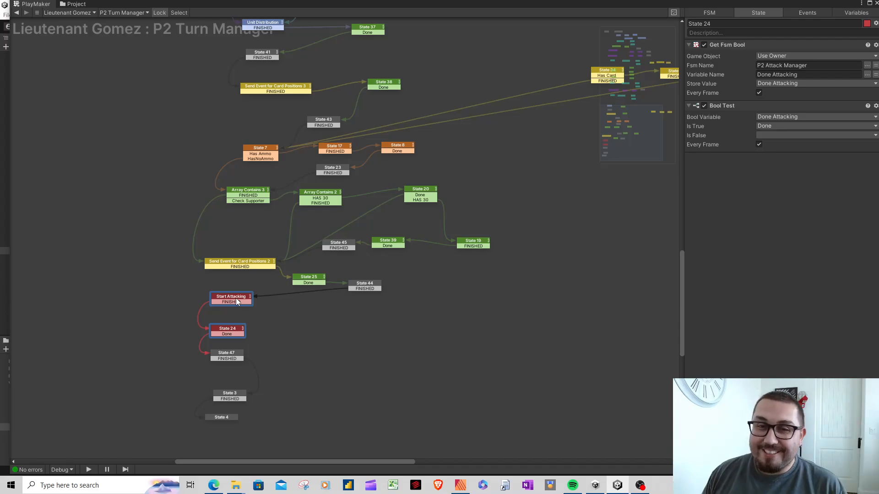
{"action": "scroll", "coordinate": [547, 232], "scroll_direction": "down", "scroll_amount": 8}
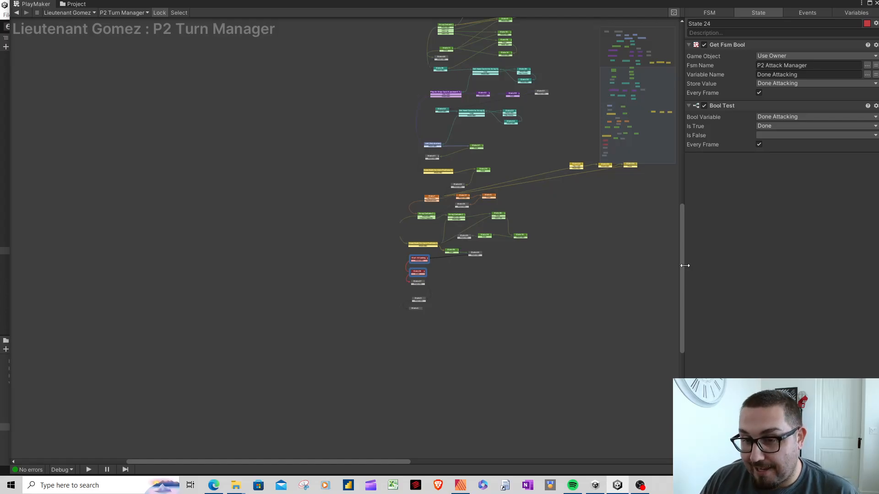
{"action": "left_click_drag", "start_coordinate": [682, 268], "coordinate": [683, 221]}
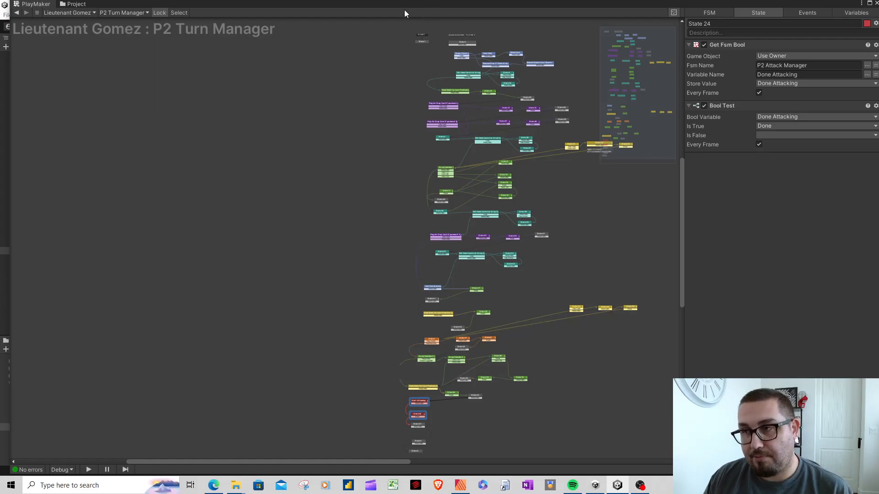
Bring up the P2 Unit Card Get Position Manager graph and inspect its Get GOs from board slots state
{"action": "left_click_drag", "start_coordinate": [593, 3], "coordinate": [878, 31]}
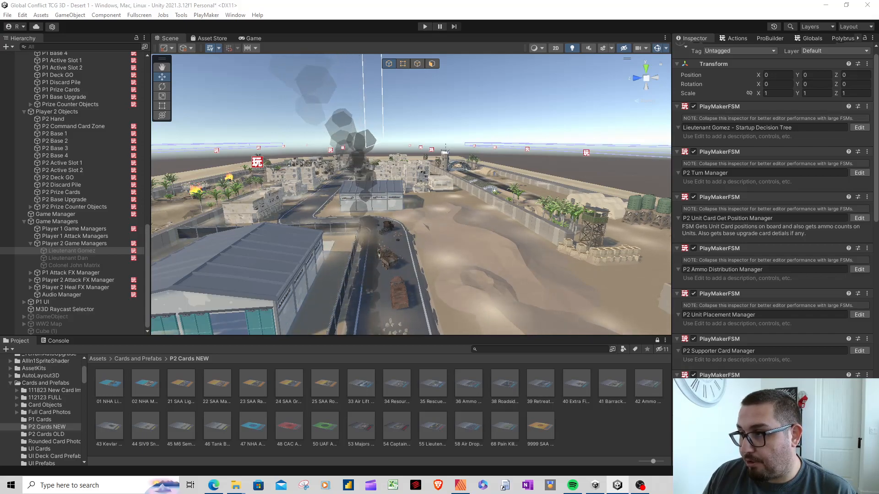
{"action": "left_click_drag", "start_coordinate": [878, 20], "coordinate": [520, 27]}
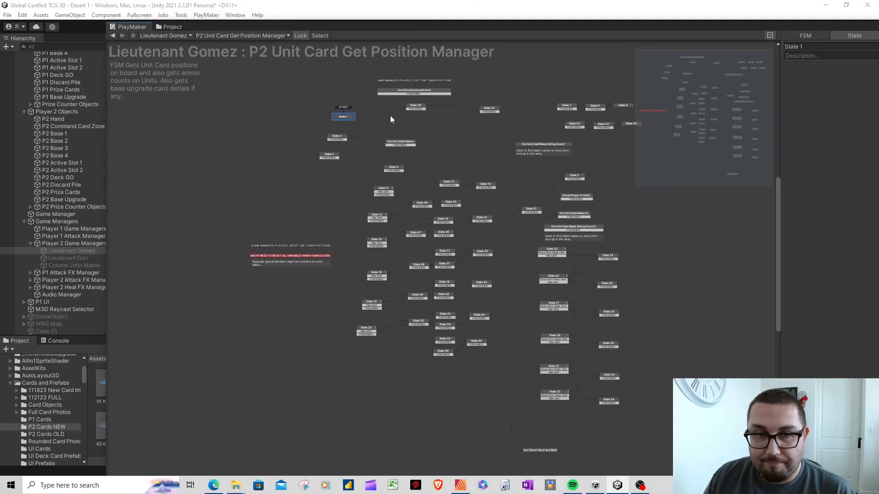
{"action": "left_click", "coordinate": [417, 91]}
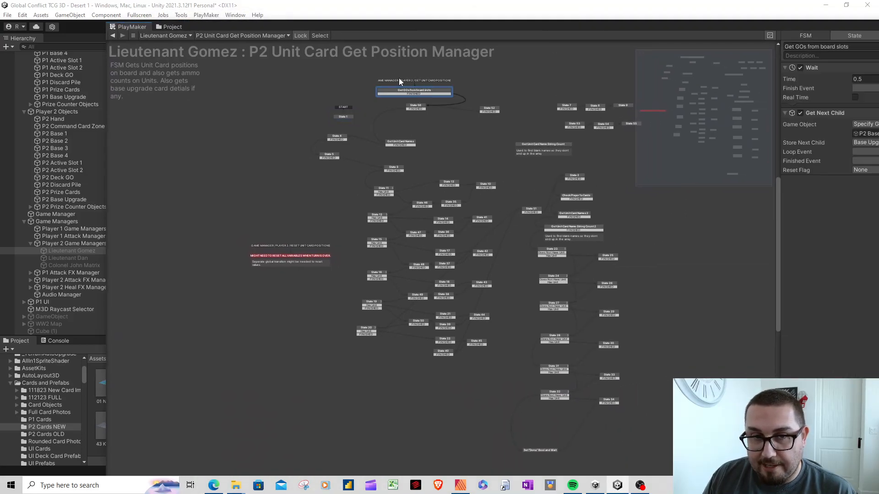
{"action": "scroll", "coordinate": [399, 80], "scroll_direction": "up", "scroll_amount": 5}
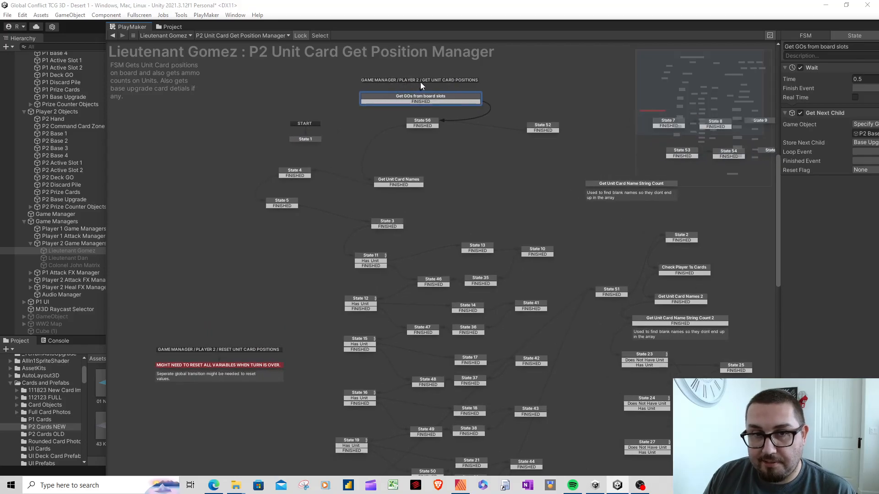
{"action": "scroll", "coordinate": [458, 118], "scroll_direction": "down", "scroll_amount": 2}
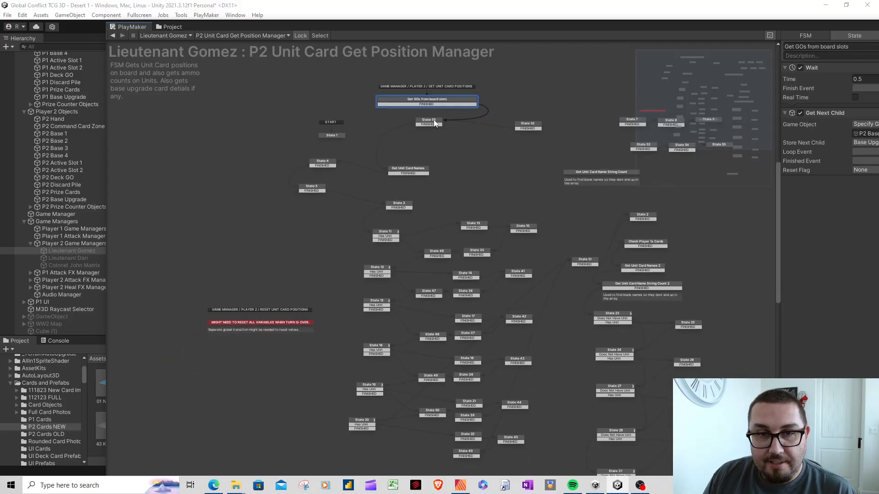
Enlarge the PlayMaker editor and inspect State 56, Get Unit Card Names and State 4
{"action": "left_click", "coordinate": [434, 120]}
{"action": "key", "text": "shift+space"}
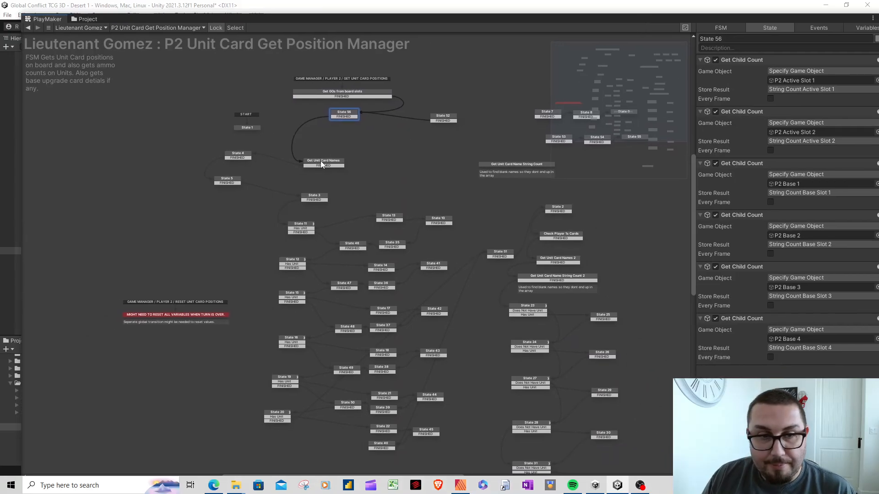
{"action": "left_click", "coordinate": [321, 163]}
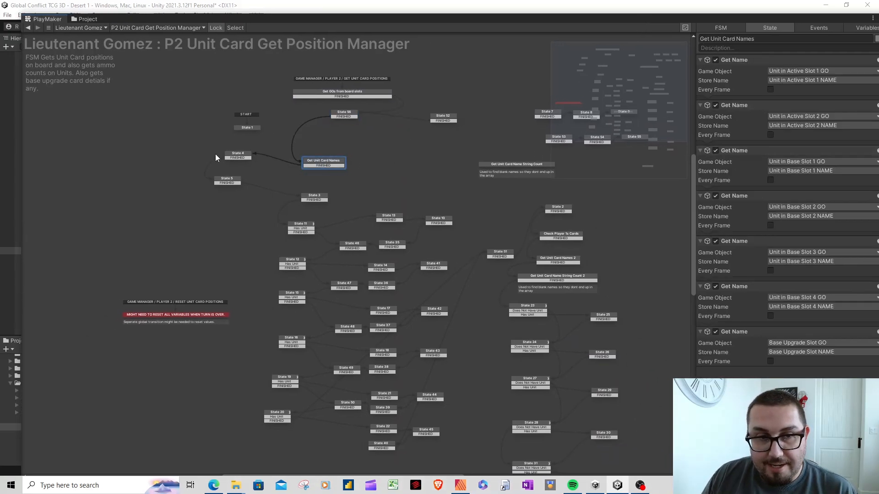
{"action": "left_click", "coordinate": [240, 158]}
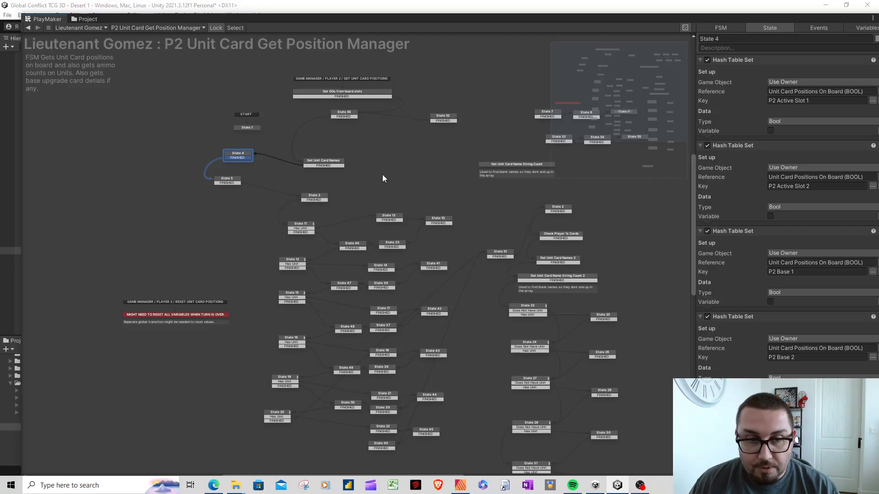
Retrace the chain from Get GOs from board slots to State 4 and read through its Hash Table Set actions
{"action": "left_click", "coordinate": [355, 92]}
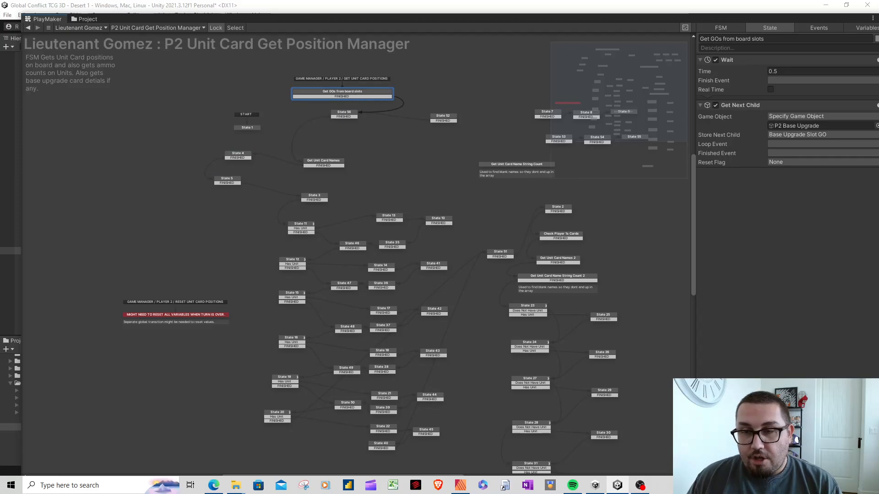
{"action": "left_click", "coordinate": [346, 113]}
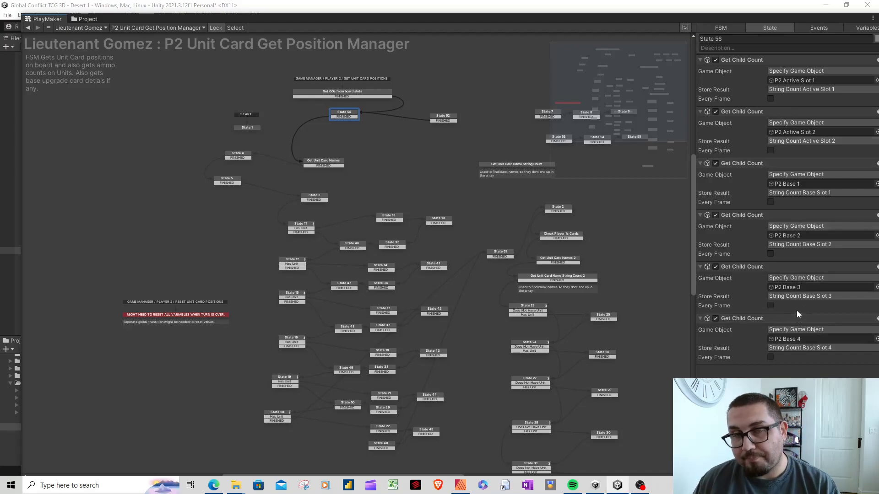
{"action": "left_click", "coordinate": [335, 166]}
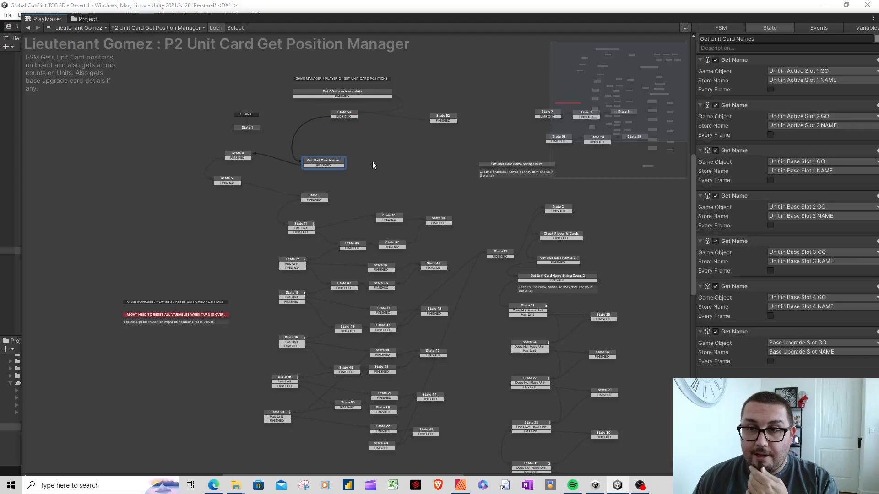
{"action": "left_click", "coordinate": [229, 158]}
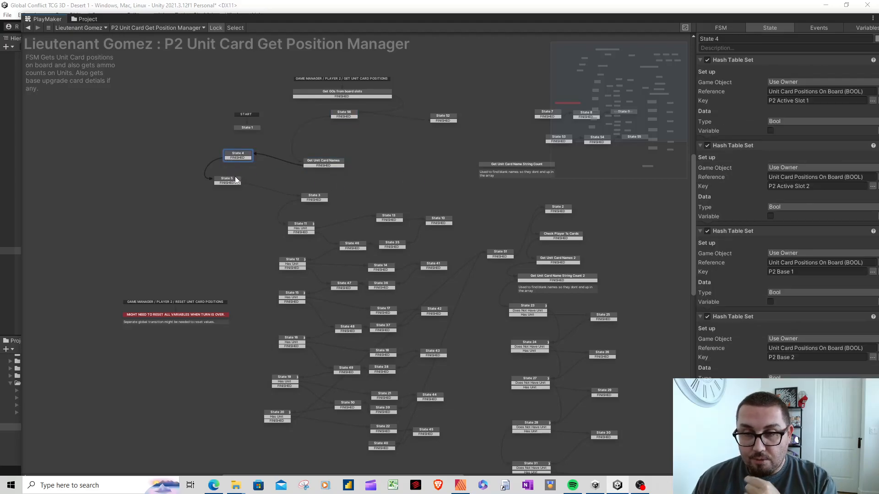
{"action": "scroll", "coordinate": [839, 227], "scroll_direction": "down", "scroll_amount": 3}
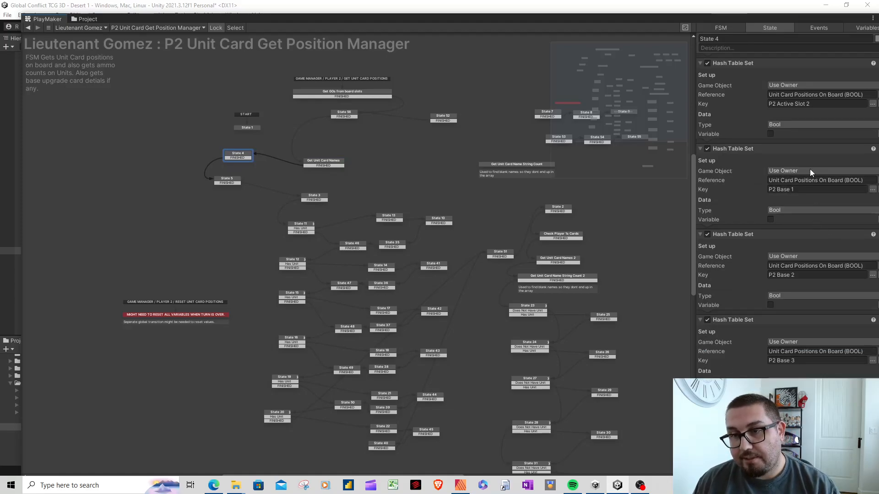
{"action": "scroll", "coordinate": [824, 207], "scroll_direction": "down", "scroll_amount": 1}
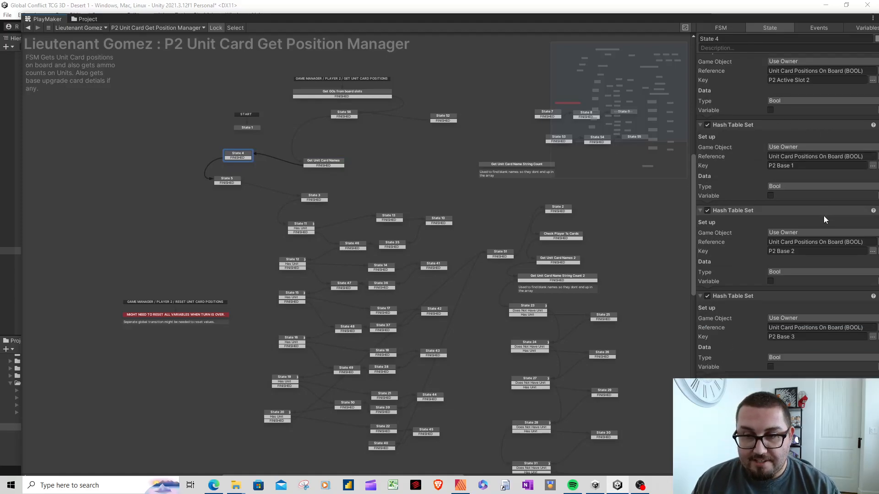
Inspect State 5 and the unit-count reset actions in State 3, enlarging the editor window to show the full action settings
{"action": "left_click", "coordinate": [229, 182]}
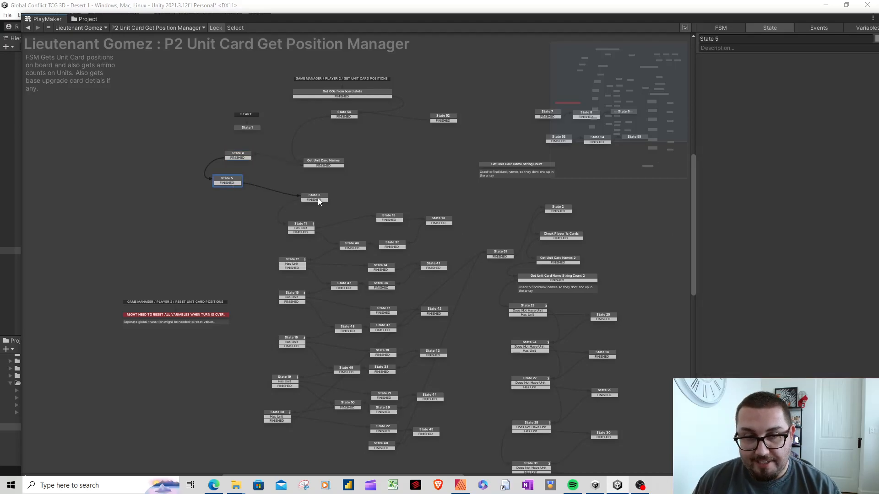
{"action": "left_click", "coordinate": [317, 198]}
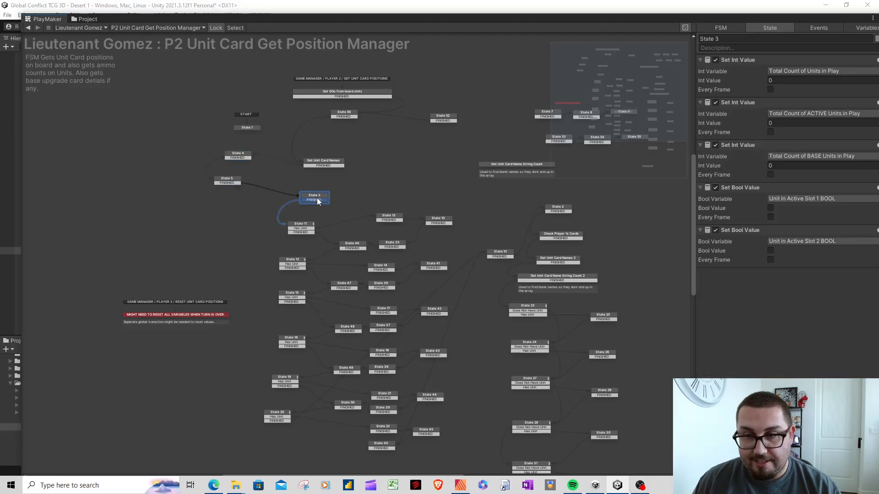
{"action": "double_click", "coordinate": [630, 18]}
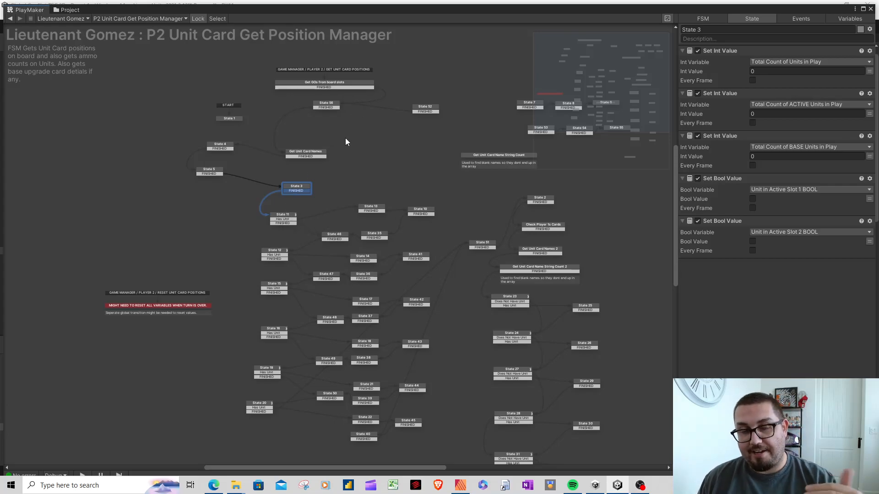
Inspect the Active Slot 1 check, following States 11, 13, 10, 35 and 46 and the card properties they read
{"action": "left_click", "coordinate": [286, 224]}
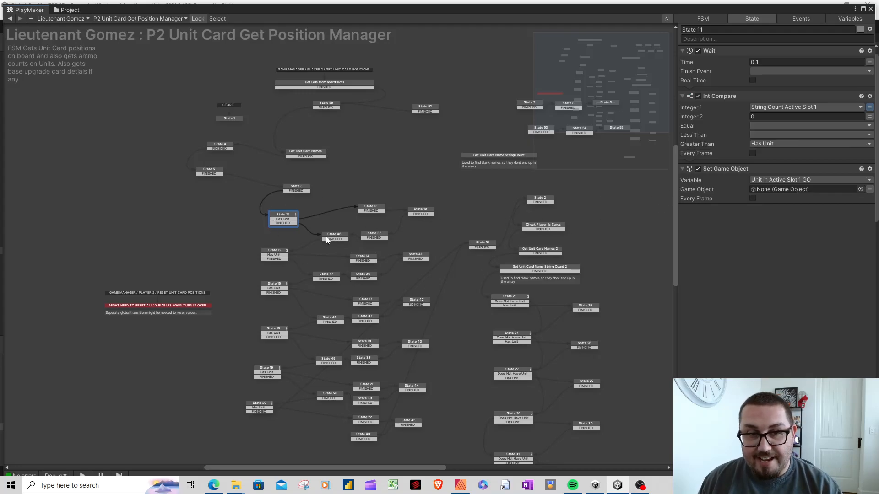
{"action": "left_click", "coordinate": [361, 206]}
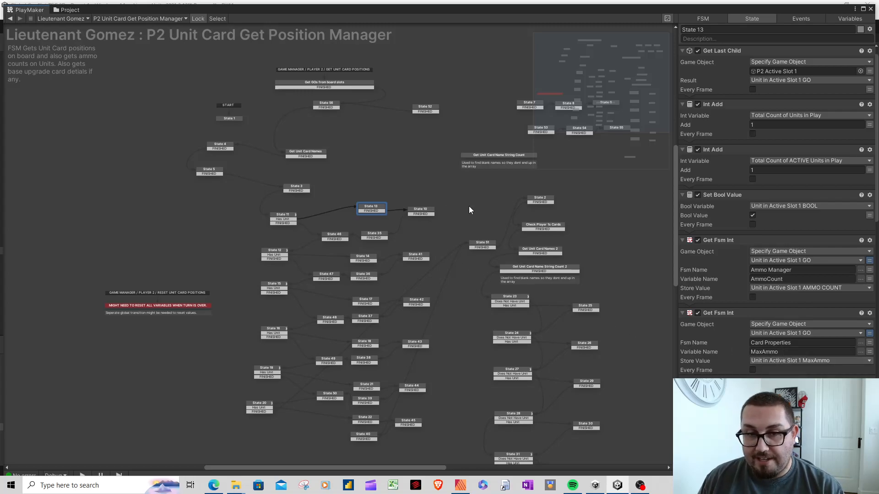
{"action": "left_click", "coordinate": [432, 210]}
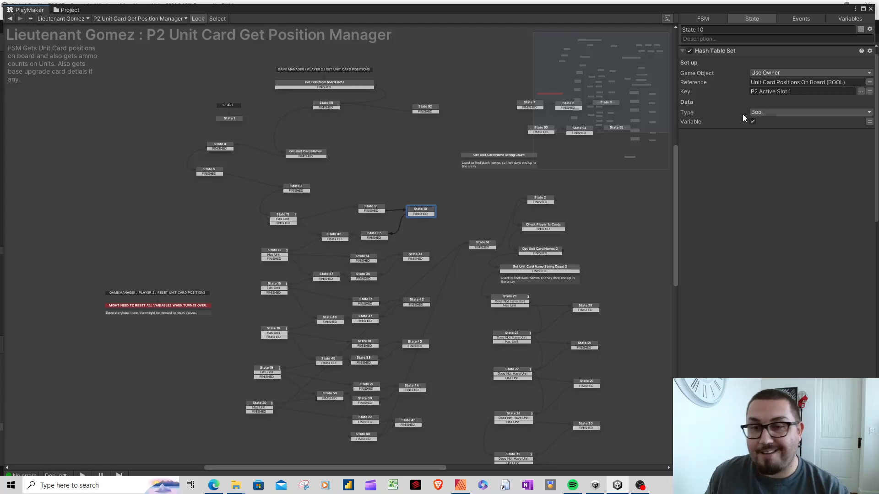
{"action": "left_click", "coordinate": [367, 239]}
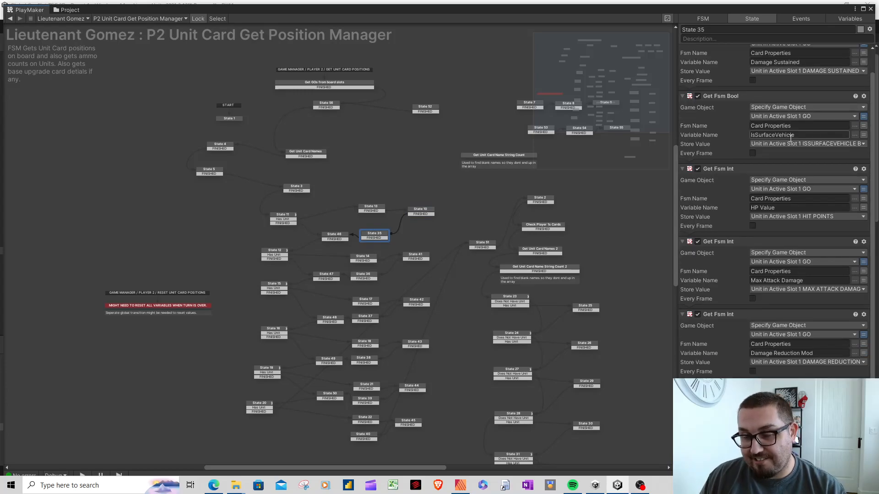
{"action": "scroll", "coordinate": [812, 152], "scroll_direction": "down", "scroll_amount": 2}
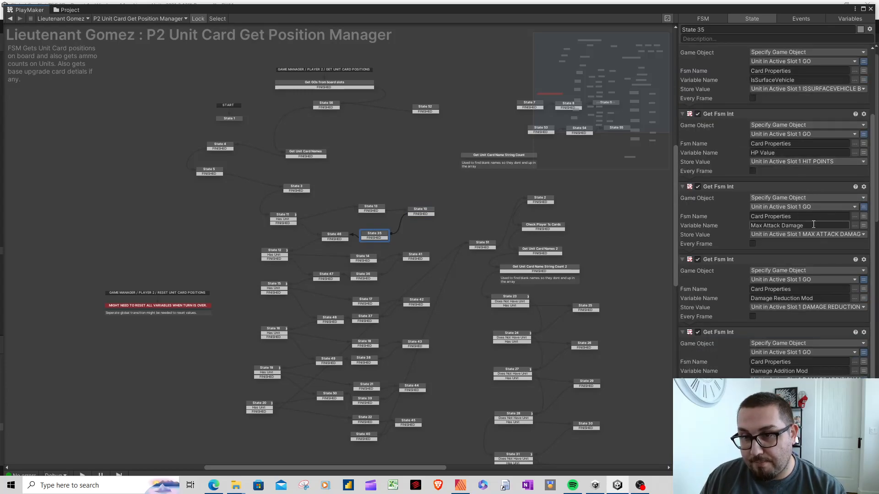
{"action": "scroll", "coordinate": [817, 225], "scroll_direction": "down", "scroll_amount": 1}
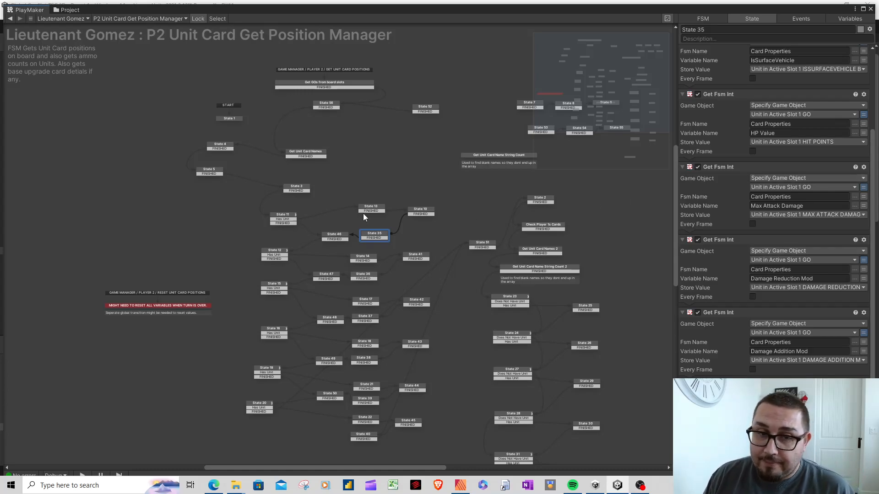
{"action": "left_click", "coordinate": [334, 237]}
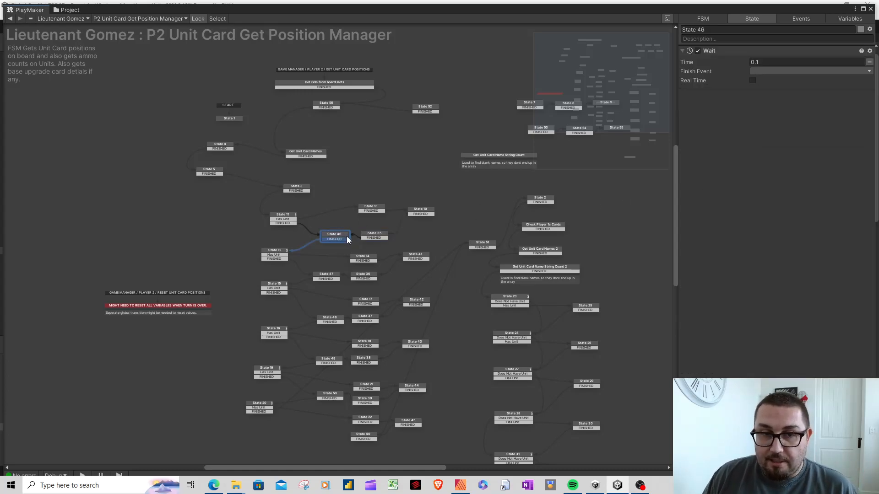
Review the FSM's variable list, covering the Player 1 slots, string counts, unit totals and Player 2 unit slots
{"action": "left_click", "coordinate": [838, 18]}
{"action": "scroll", "coordinate": [753, 128], "scroll_direction": "down", "scroll_amount": 8}
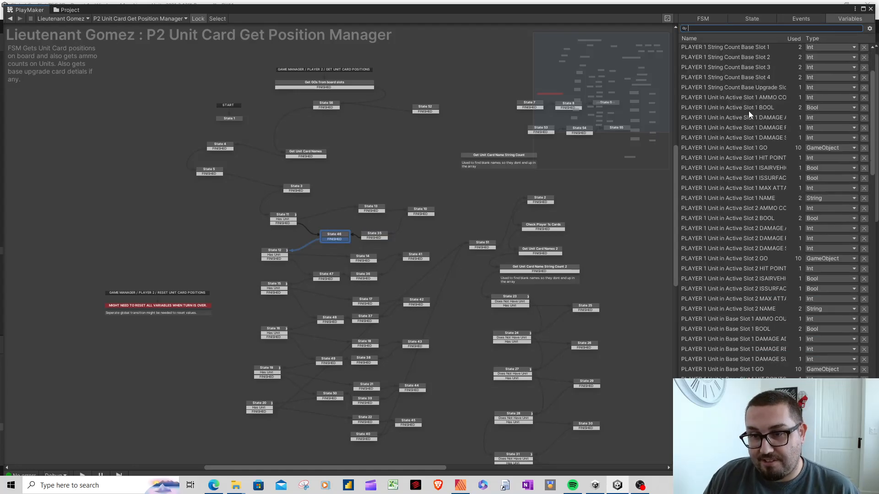
{"action": "scroll", "coordinate": [741, 106], "scroll_direction": "down", "scroll_amount": 12}
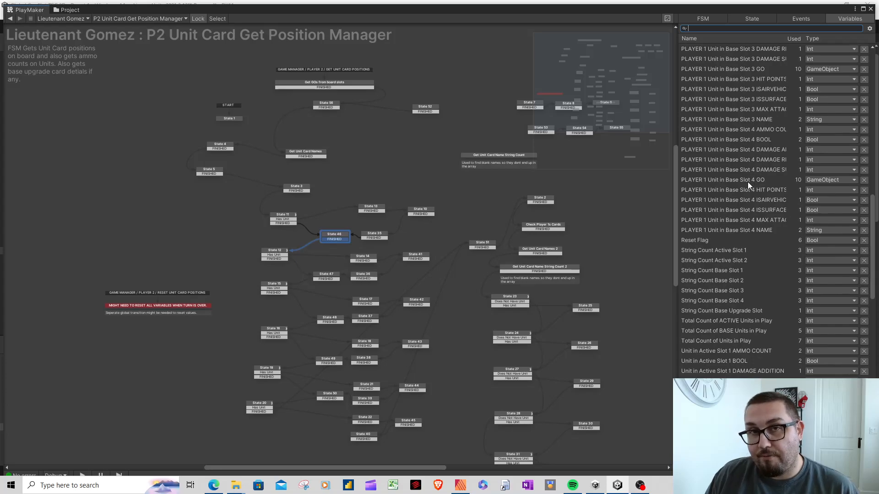
{"action": "scroll", "coordinate": [748, 183], "scroll_direction": "down", "scroll_amount": 13}
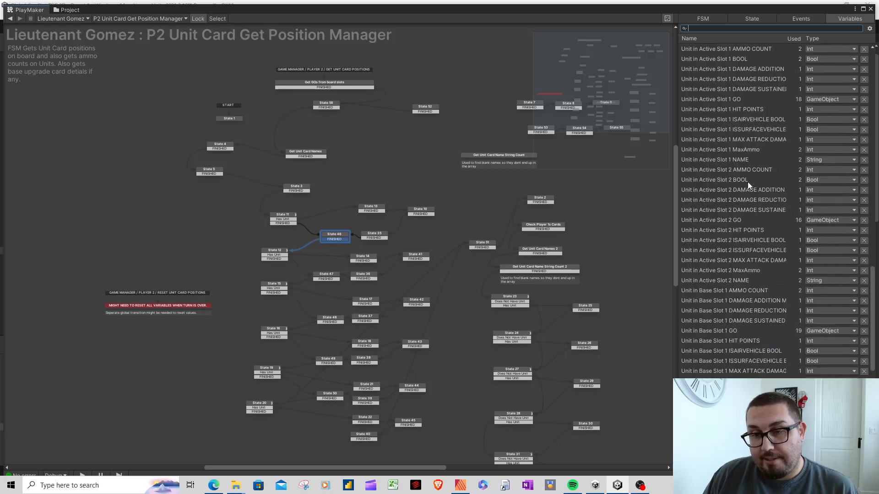
{"action": "scroll", "coordinate": [748, 182], "scroll_direction": "down", "scroll_amount": 2}
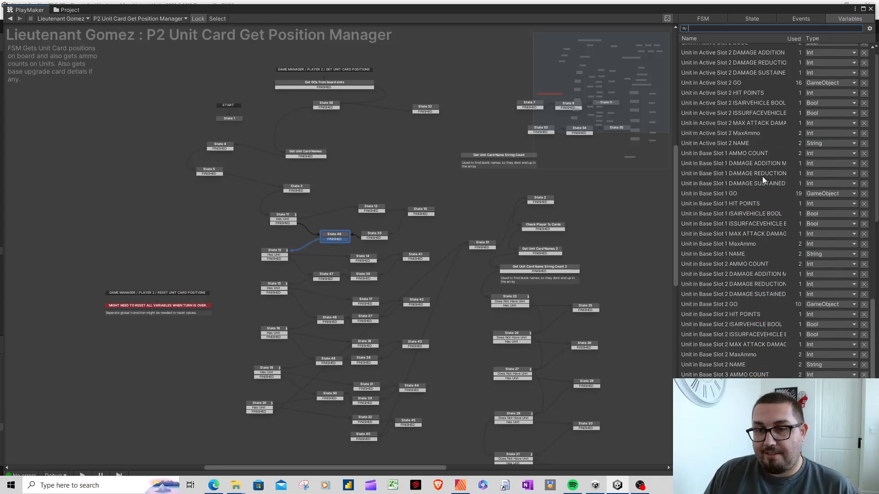
{"action": "scroll", "coordinate": [762, 177], "scroll_direction": "down", "scroll_amount": 5}
{"action": "scroll", "coordinate": [760, 256], "scroll_direction": "down", "scroll_amount": 1}
{"action": "scroll", "coordinate": [746, 150], "scroll_direction": "up", "scroll_amount": 3}
Review the Player 2 slot checks by highlighting each group of states in turn, from State 11 down to States 22, 40 and 45
{"action": "left_click", "coordinate": [755, 19]}
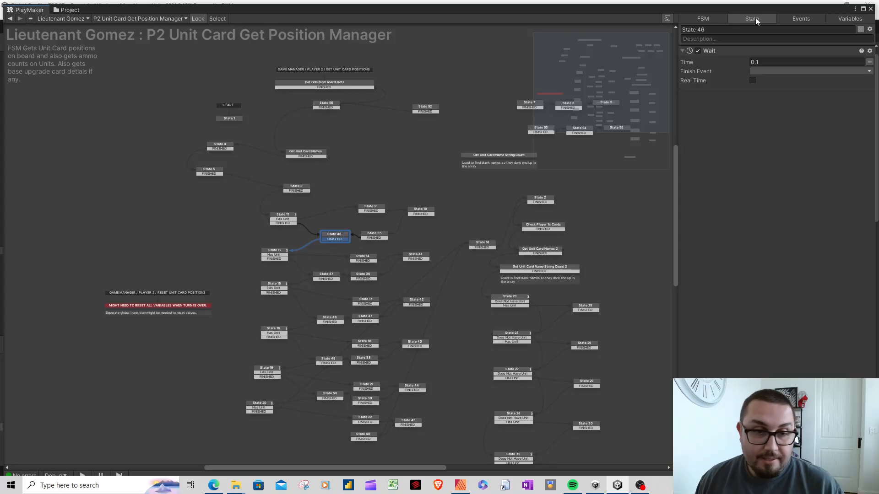
{"action": "left_click_drag", "start_coordinate": [251, 205], "coordinate": [445, 248]}
{"action": "left_click_drag", "start_coordinate": [454, 196], "coordinate": [470, 289]}
{"action": "left_click_drag", "start_coordinate": [242, 280], "coordinate": [448, 328]}
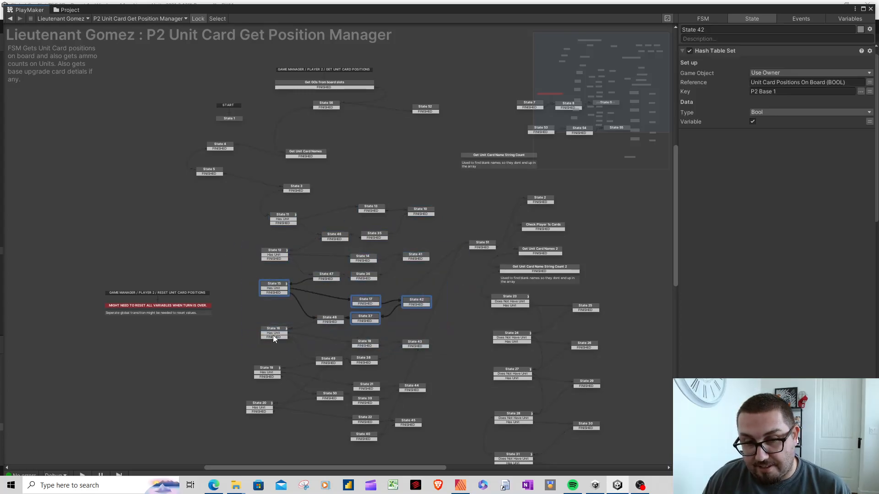
{"action": "left_click_drag", "start_coordinate": [236, 317], "coordinate": [449, 369]}
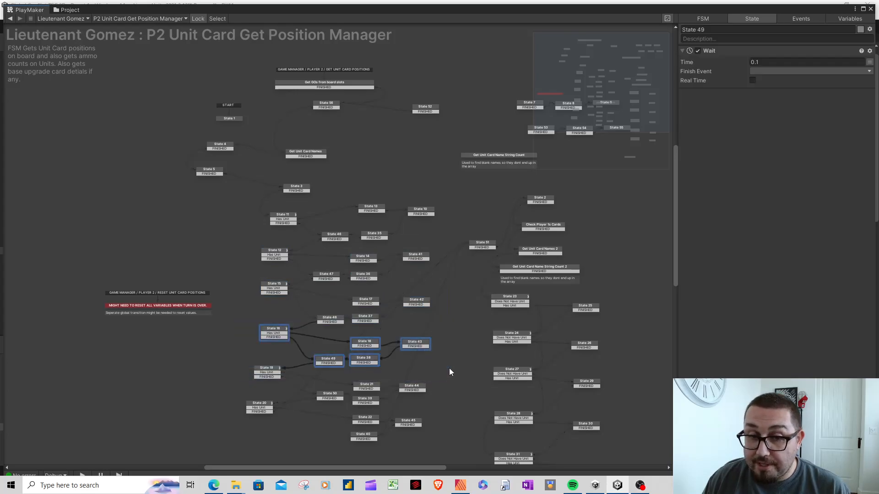
{"action": "left_click_drag", "start_coordinate": [243, 368], "coordinate": [442, 404]}
{"action": "left_click_drag", "start_coordinate": [229, 403], "coordinate": [429, 429]}
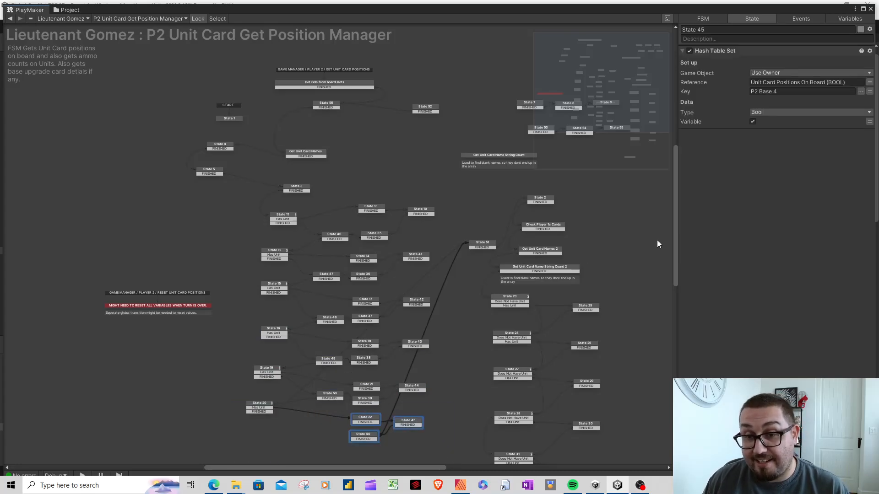
Review the Player 1 unit checks by highlighting each state pair in turn, from State 23 down to States 32 and 34
{"action": "left_click_drag", "start_coordinate": [677, 231], "coordinate": [675, 255]}
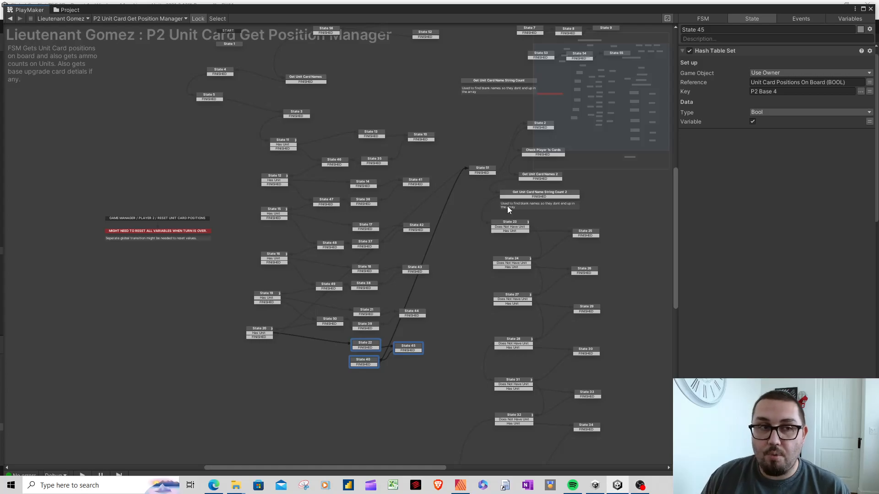
{"action": "left_click_drag", "start_coordinate": [479, 214], "coordinate": [613, 248]}
{"action": "left_click_drag", "start_coordinate": [486, 248], "coordinate": [598, 286]}
{"action": "left_click_drag", "start_coordinate": [466, 284], "coordinate": [629, 331]}
{"action": "left_click_drag", "start_coordinate": [482, 328], "coordinate": [607, 364]}
{"action": "left_click_drag", "start_coordinate": [480, 366], "coordinate": [627, 411]}
{"action": "left_click_drag", "start_coordinate": [488, 397], "coordinate": [621, 456]}
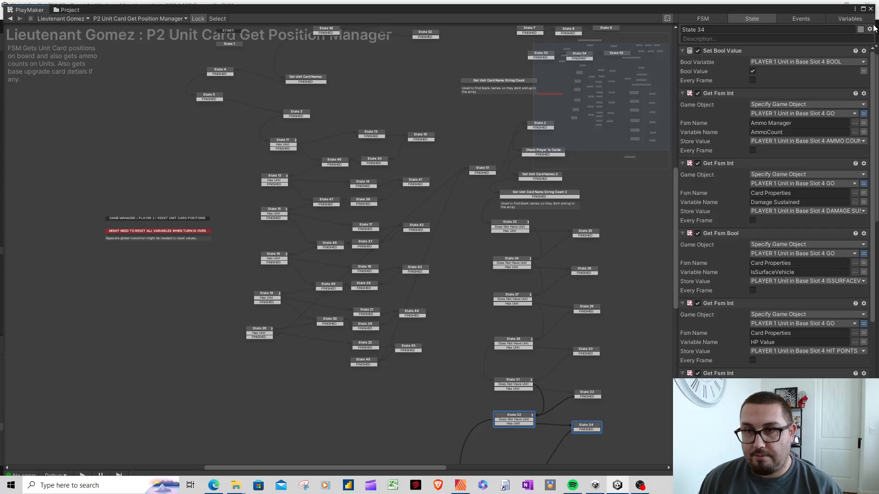
Switch to the P2 Ammo Distribution Manager FSM and inspect State 7's Int Compare on Hand Ammo Count
{"action": "double_click", "coordinate": [660, 9]}
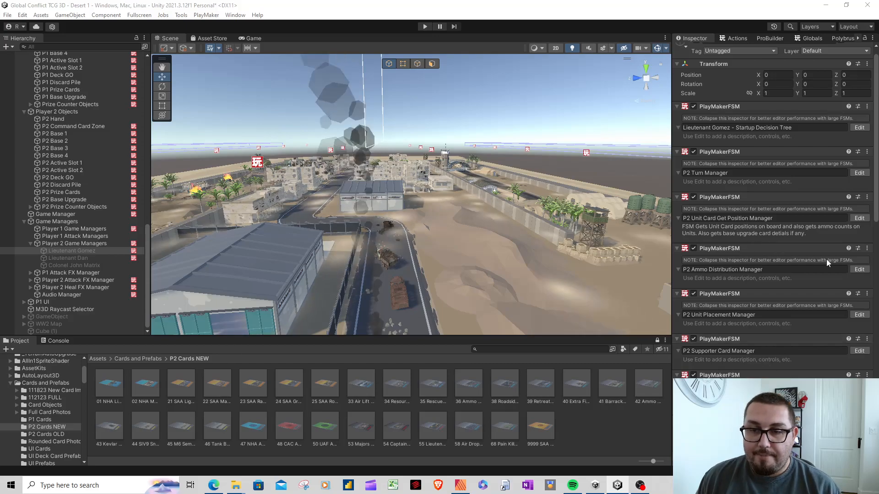
{"action": "scroll", "coordinate": [816, 259], "scroll_direction": "down", "scroll_amount": 1}
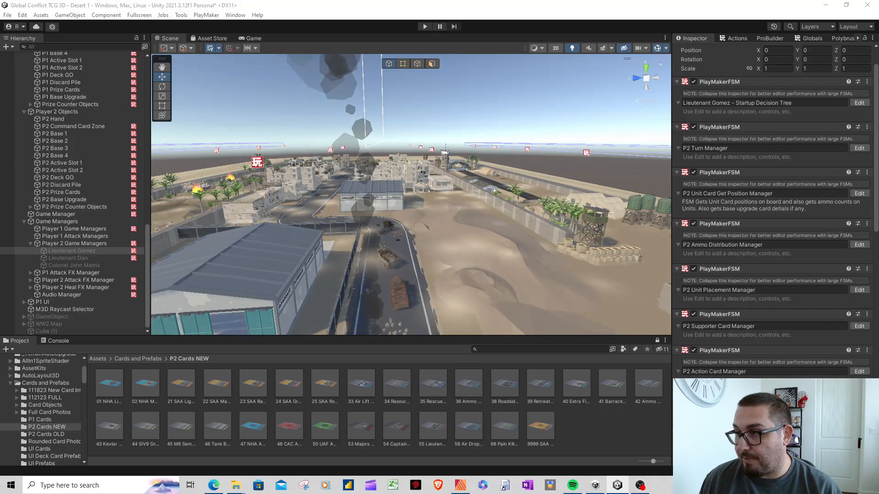
{"action": "left_click_drag", "start_coordinate": [878, 35], "coordinate": [534, 35]}
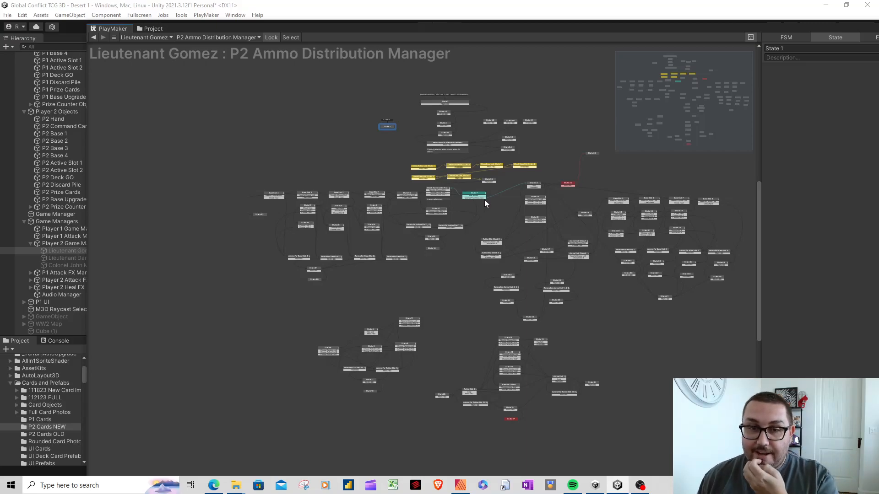
{"action": "scroll", "coordinate": [511, 197], "scroll_direction": "up", "scroll_amount": 5}
{"action": "left_click", "coordinate": [498, 199]}
{"action": "left_click_drag", "start_coordinate": [762, 29], "coordinate": [699, 20]}
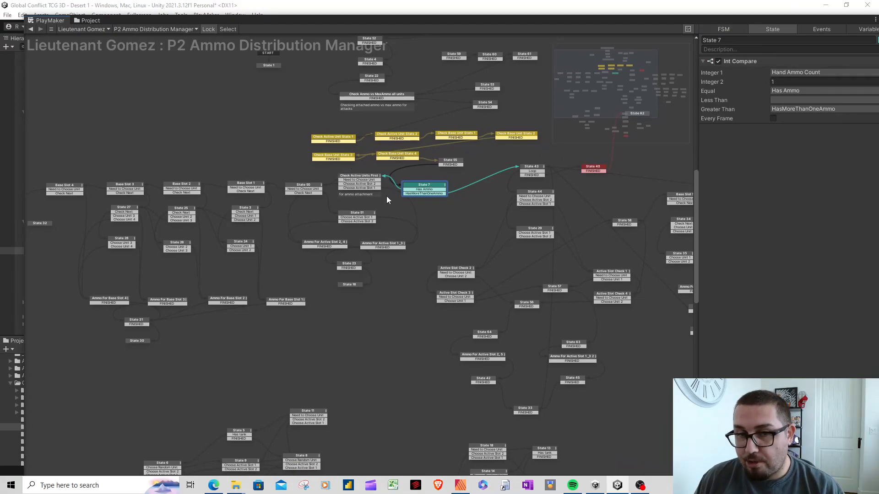
Survey the ammo FSM by highlighting the Has Ammo branch, the HasMoreThanOneAmmo branch and the separate state groups beneath them
{"action": "scroll", "coordinate": [127, 193], "scroll_direction": "down", "scroll_amount": 3}
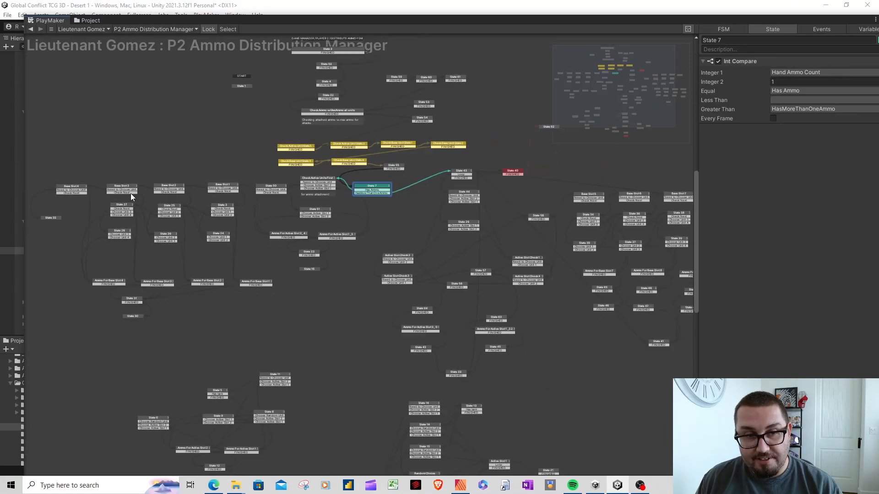
{"action": "left_click_drag", "start_coordinate": [51, 173], "coordinate": [321, 303]}
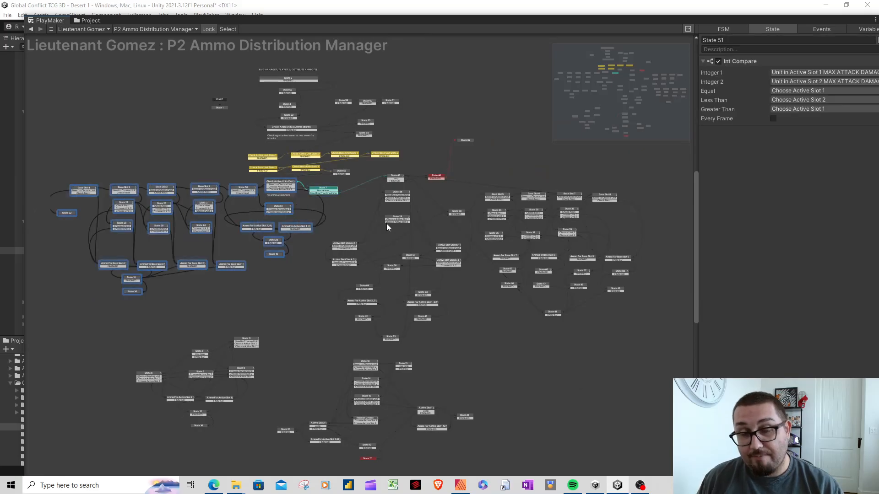
{"action": "left_click_drag", "start_coordinate": [374, 173], "coordinate": [673, 348]}
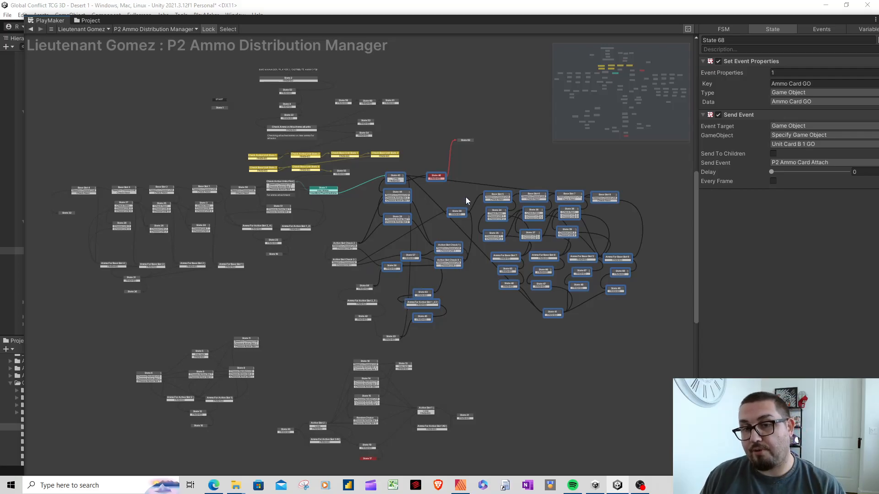
{"action": "left_click", "coordinate": [344, 283]}
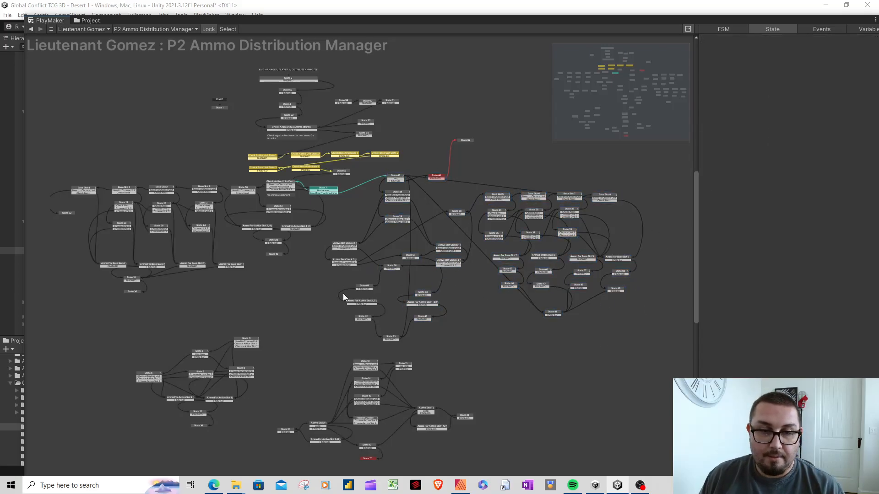
{"action": "left_click_drag", "start_coordinate": [108, 343], "coordinate": [501, 468]}
{"action": "left_click", "coordinate": [519, 389]}
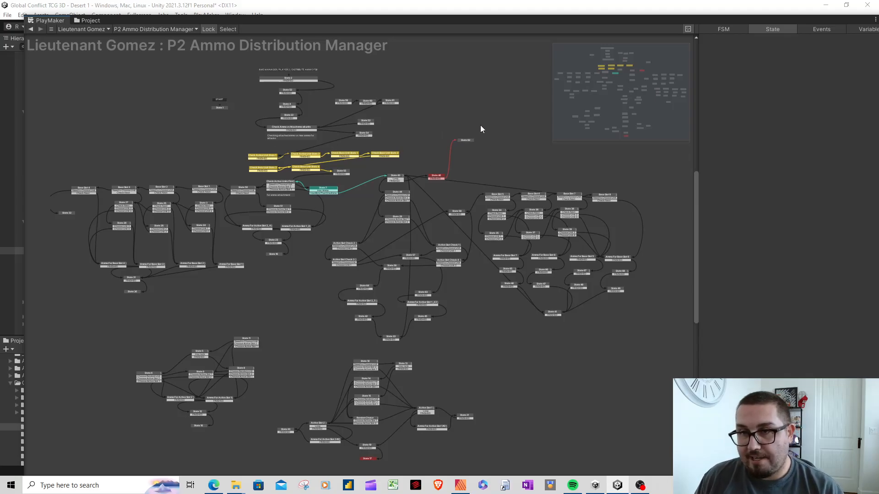
Open the P2 Unit Placement Manager FSM, highlight the base-slot placement states around State 21, and select State 24
{"action": "left_click_drag", "start_coordinate": [735, 22], "coordinate": [878, 18]}
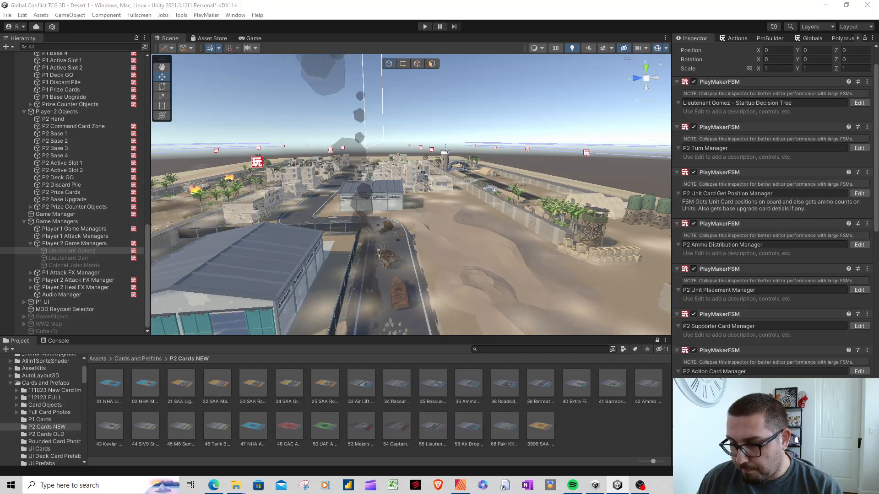
{"action": "left_click_drag", "start_coordinate": [878, 11], "coordinate": [474, 7]}
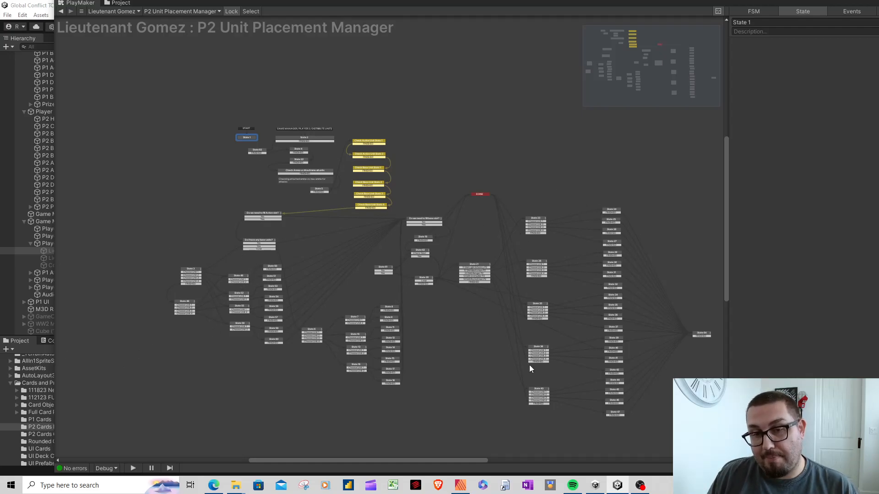
{"action": "left_click_drag", "start_coordinate": [443, 168], "coordinate": [691, 445]}
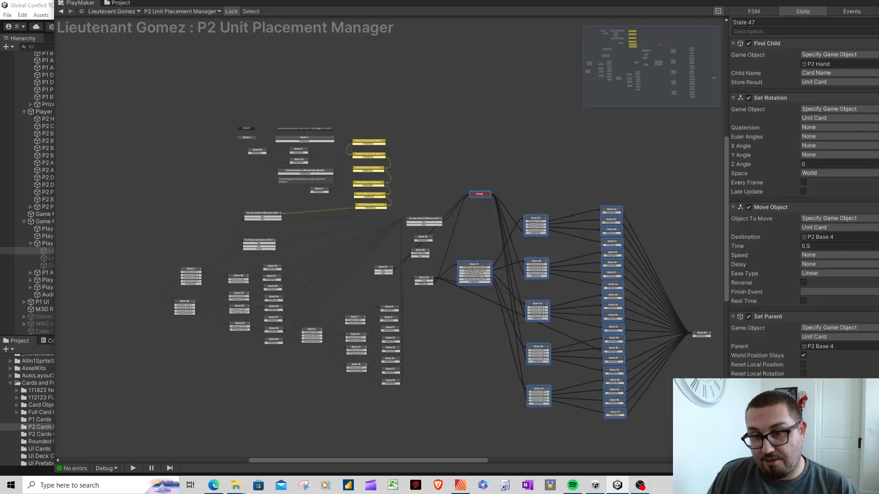
{"action": "left_click", "coordinate": [649, 191]}
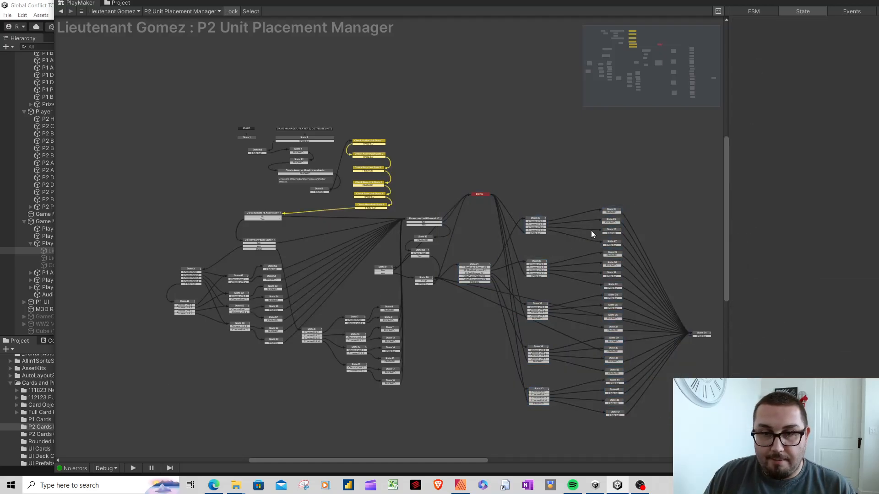
{"action": "left_click", "coordinate": [607, 213]}
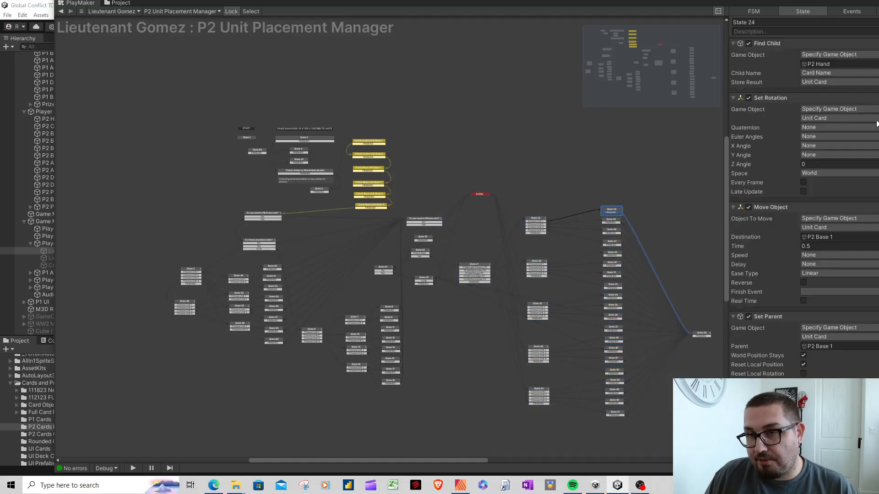
Enlarge the editor window and inspect State 23's Bool Tests for P2 Base 1 through P2 Base 4
{"action": "double_click", "coordinate": [710, 4]}
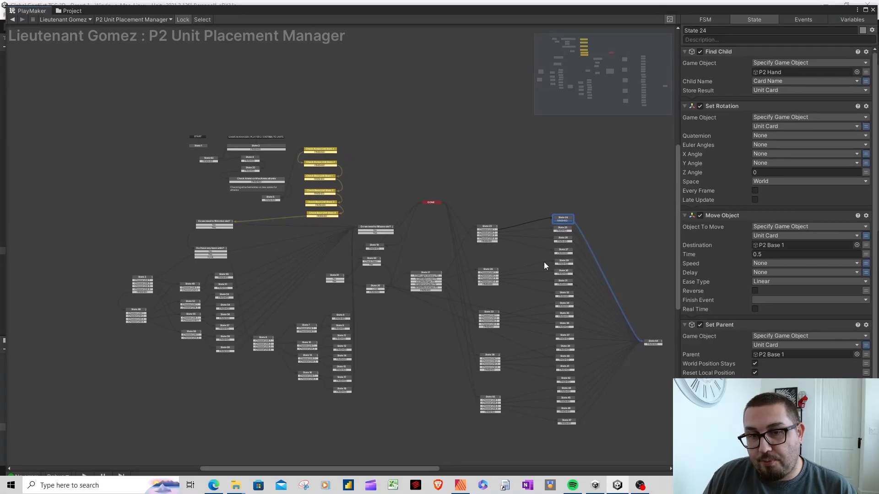
{"action": "left_click", "coordinate": [489, 234]}
{"action": "scroll", "coordinate": [489, 235], "scroll_direction": "up", "scroll_amount": 5}
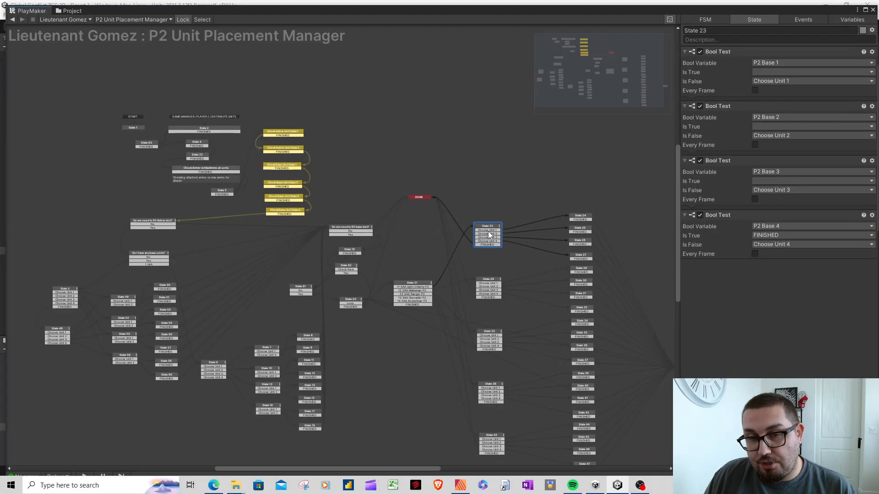
{"action": "scroll", "coordinate": [490, 235], "scroll_direction": "up", "scroll_amount": 1}
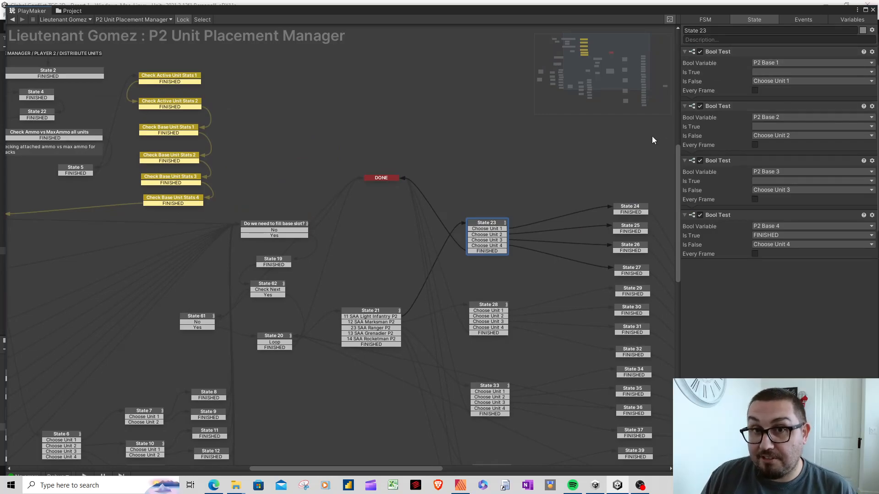
Read through State 24's actions that find the unit card, rotate it, move it and parent it to P2 Base 1
{"action": "left_click", "coordinate": [624, 212]}
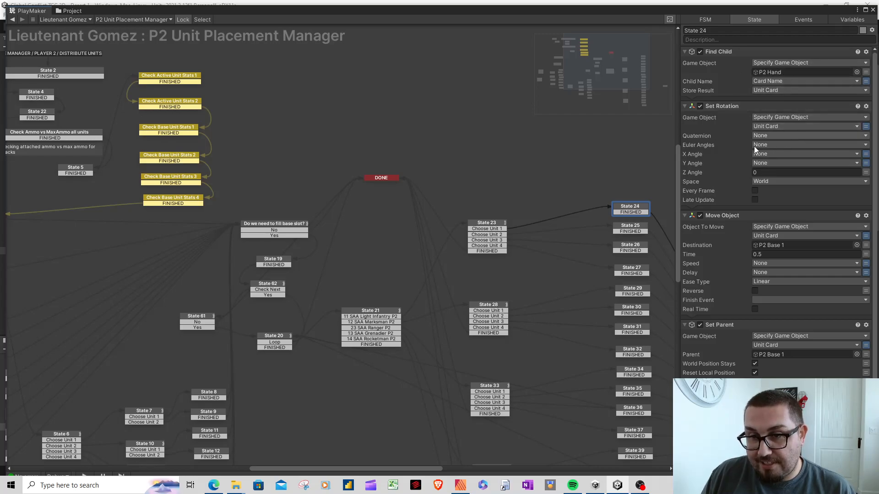
{"action": "scroll", "coordinate": [786, 260], "scroll_direction": "down", "scroll_amount": 3}
{"action": "scroll", "coordinate": [786, 260], "scroll_direction": "down", "scroll_amount": 1}
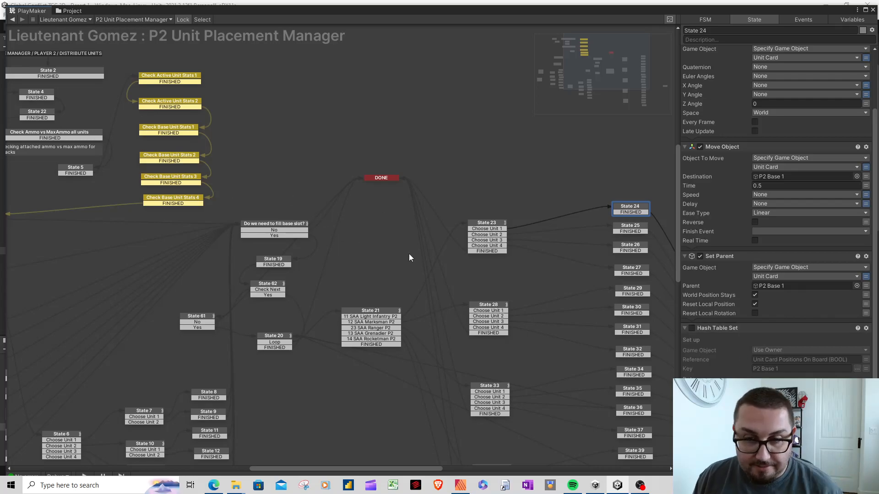
{"action": "scroll", "coordinate": [421, 253], "scroll_direction": "down", "scroll_amount": 5}
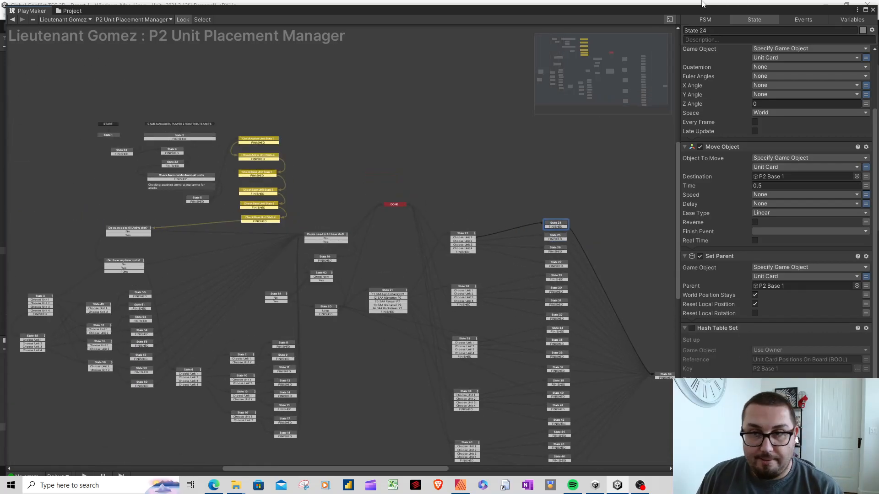
{"action": "scroll", "coordinate": [469, 222], "scroll_direction": "down", "scroll_amount": 1}
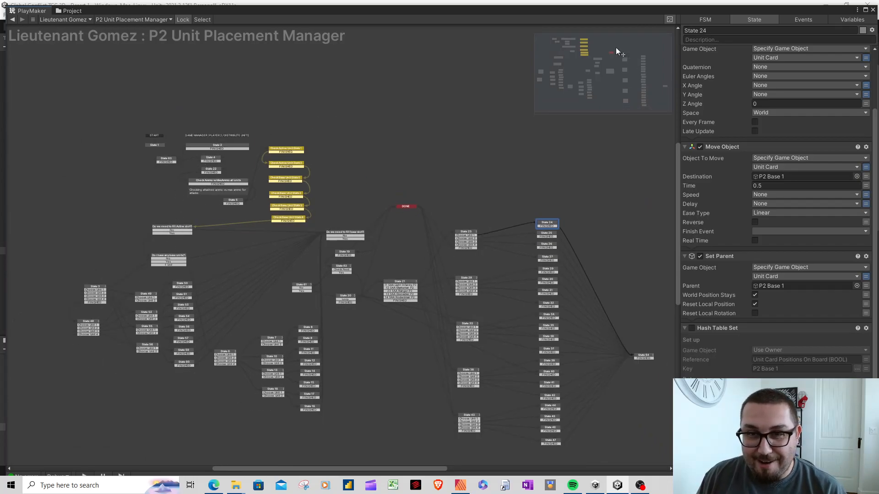
Open the P2 Supporter Card Manager FSM and highlight the branch running from State 4 to the Supporter Card Used state
{"action": "left_click_drag", "start_coordinate": [583, 13], "coordinate": [878, 14]}
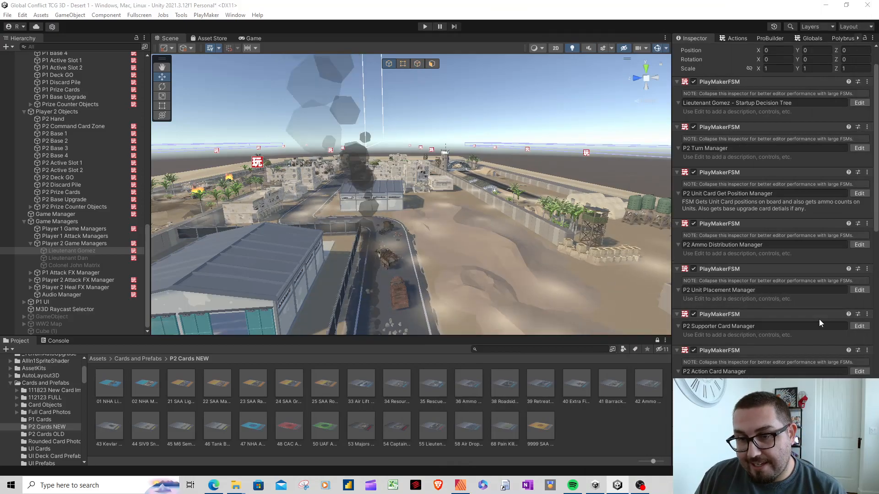
{"action": "scroll", "coordinate": [828, 337], "scroll_direction": "down", "scroll_amount": 3}
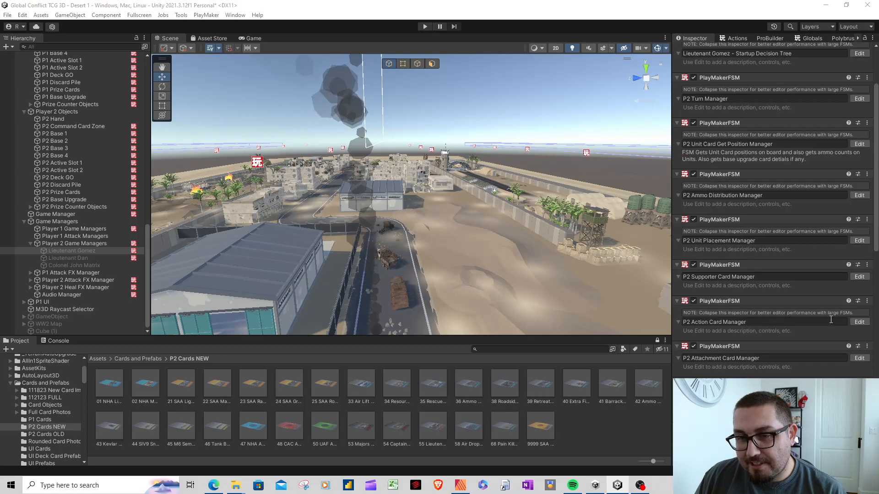
{"action": "left_click", "coordinate": [861, 277]}
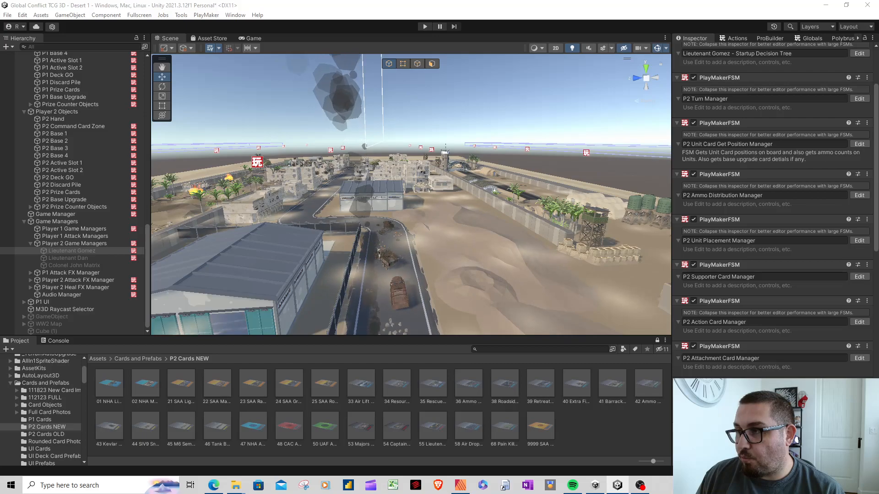
{"action": "left_click_drag", "start_coordinate": [577, 41], "coordinate": [494, 26]}
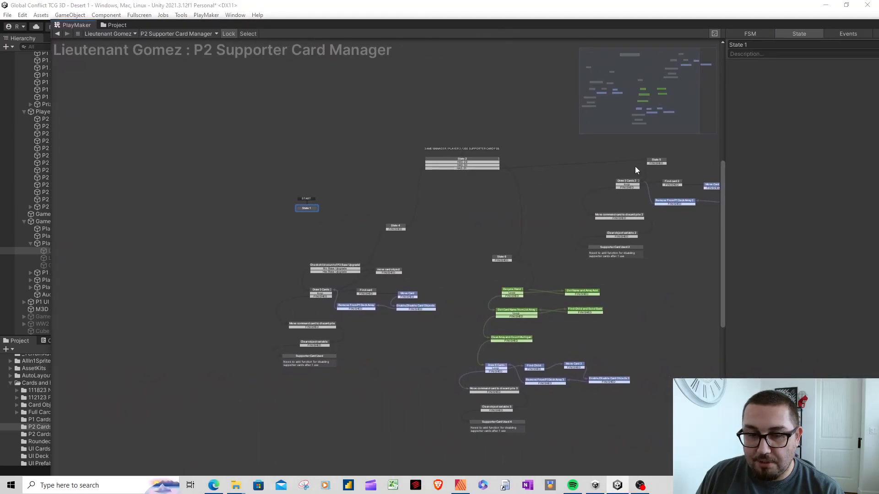
{"action": "scroll", "coordinate": [402, 273], "scroll_direction": "down", "scroll_amount": 2}
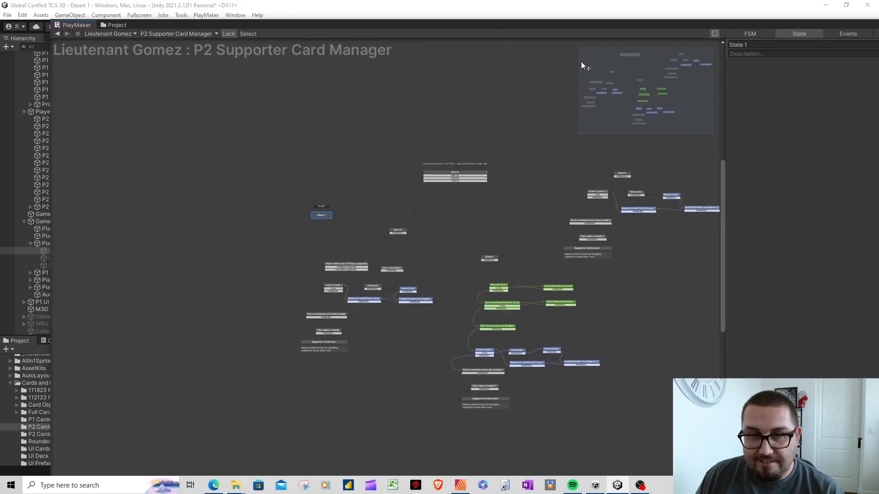
{"action": "left_click_drag", "start_coordinate": [577, 30], "coordinate": [537, 7]}
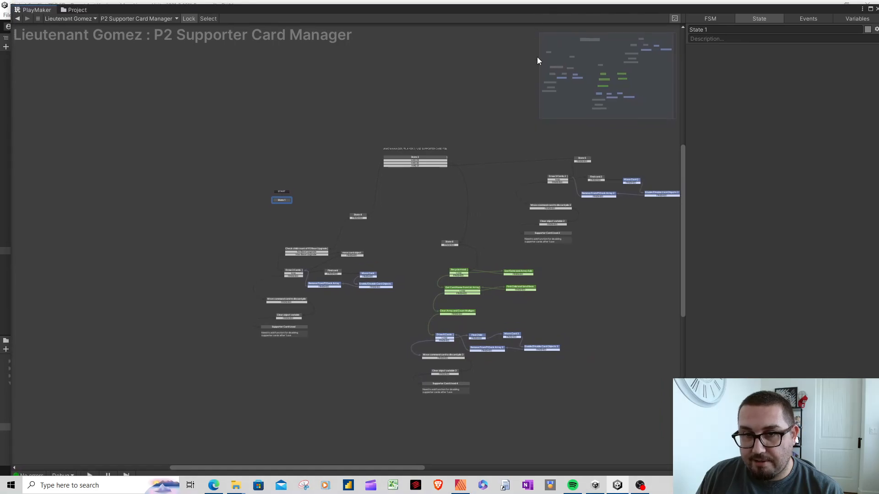
{"action": "left_click_drag", "start_coordinate": [392, 469], "coordinate": [419, 468]}
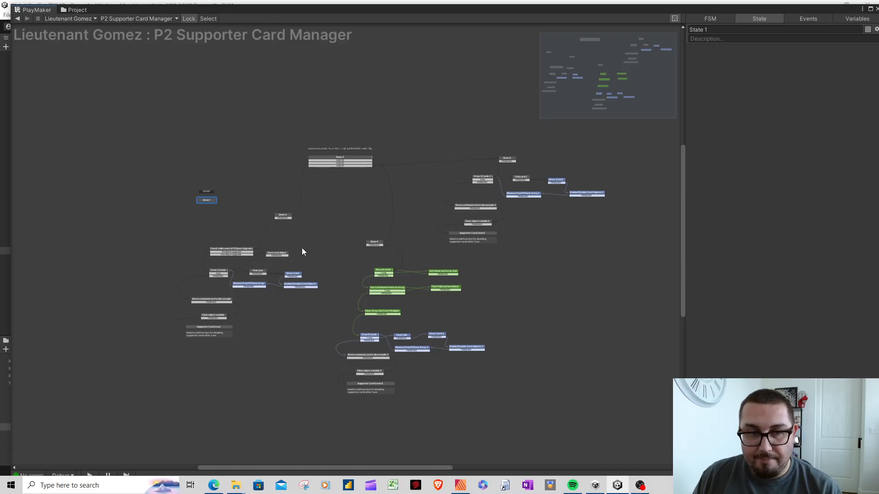
{"action": "left_click_drag", "start_coordinate": [176, 172], "coordinate": [342, 371]}
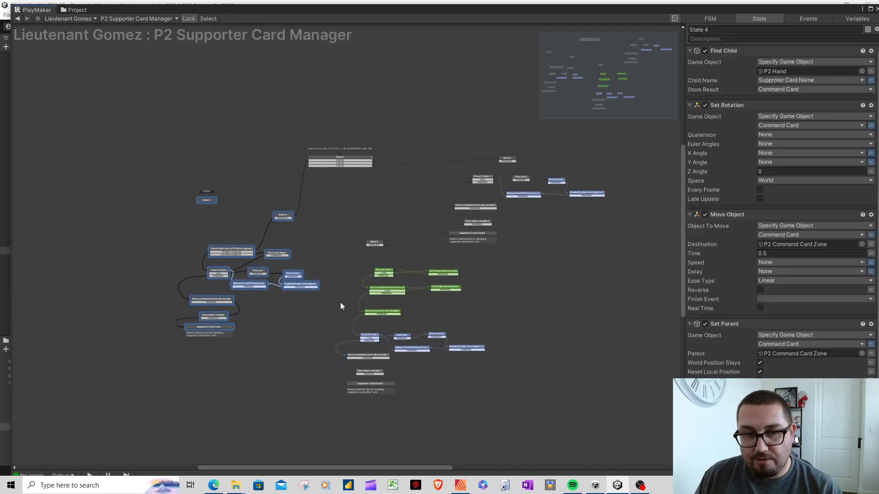
Highlight the branch running down from State 6 through the recycle-hand states, and the separate State 5 branch
{"action": "left_click", "coordinate": [331, 226]}
{"action": "left_click_drag", "start_coordinate": [345, 238], "coordinate": [485, 422]}
{"action": "left_click_drag", "start_coordinate": [417, 139], "coordinate": [631, 263]}
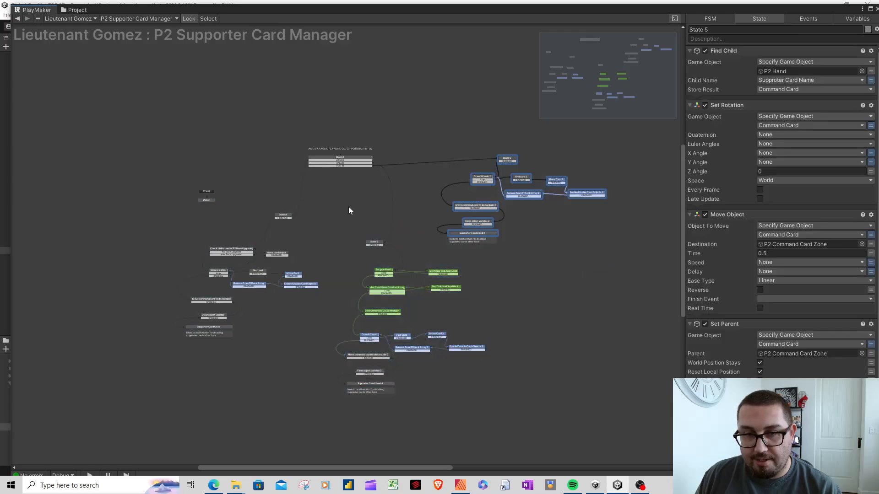
Inspect State 2's String Compare actions for Majors, Captains and Lieutenants Orders P2, and move the FSM editor out of view
{"action": "scroll", "coordinate": [348, 163], "scroll_direction": "up", "scroll_amount": 5}
{"action": "left_click", "coordinate": [336, 150]}
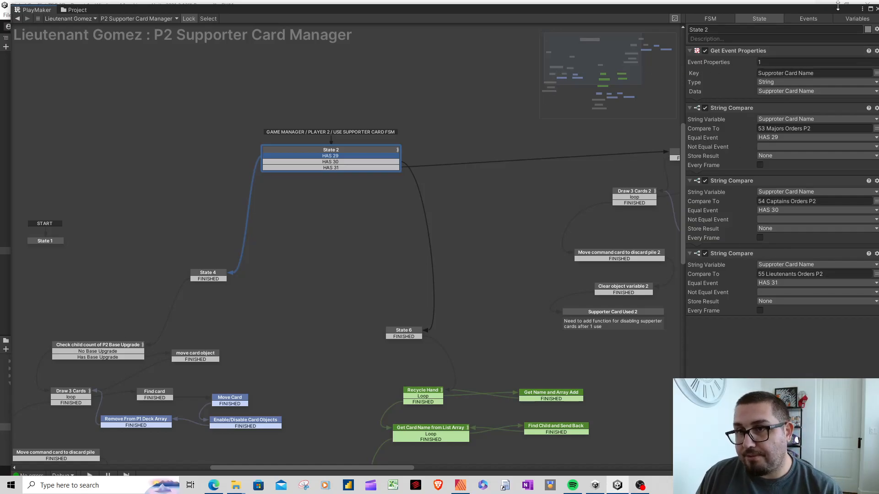
{"action": "double_click", "coordinate": [827, 12]}
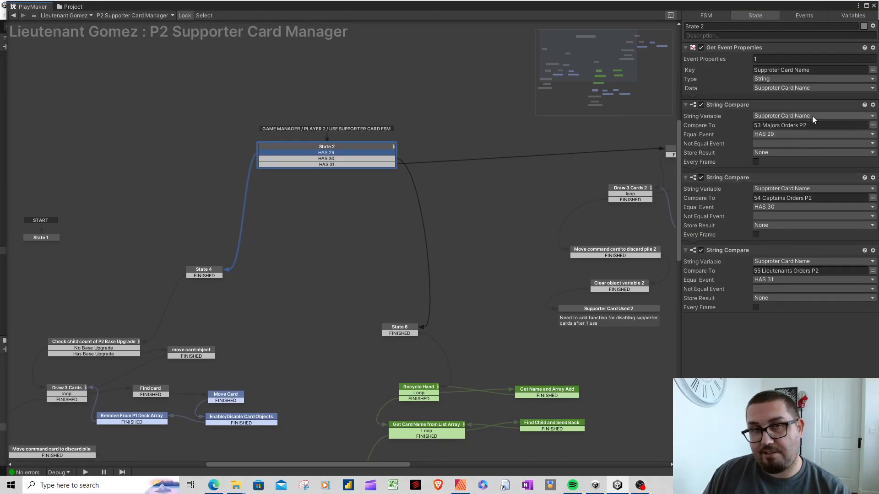
{"action": "left_click_drag", "start_coordinate": [626, 9], "coordinate": [878, 12]}
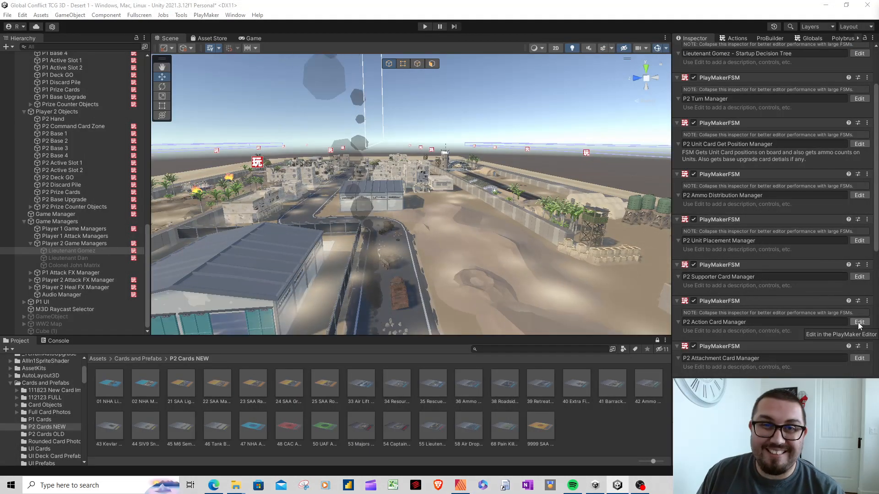
Look through the remaining Player 2 FSM components, open the P2 Attack Manager FSM, and highlight its upper group of check states
{"action": "scroll", "coordinate": [850, 327], "scroll_direction": "down", "scroll_amount": 2}
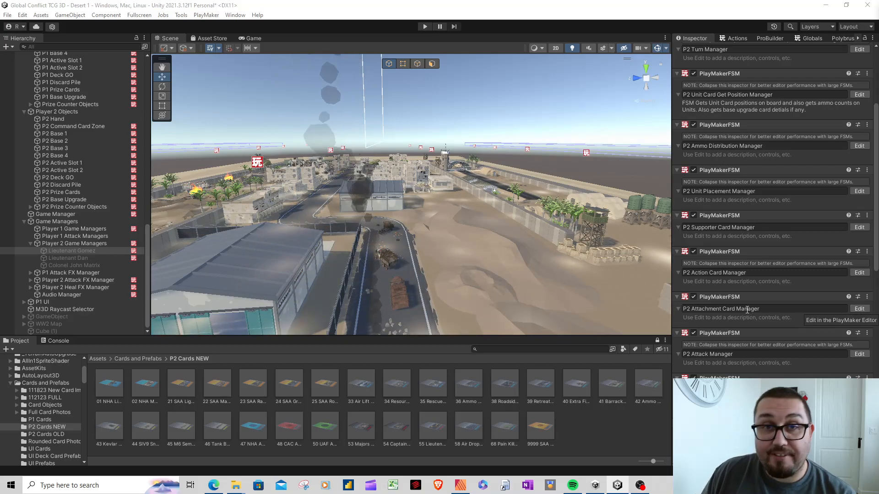
{"action": "scroll", "coordinate": [747, 310], "scroll_direction": "down", "scroll_amount": 3}
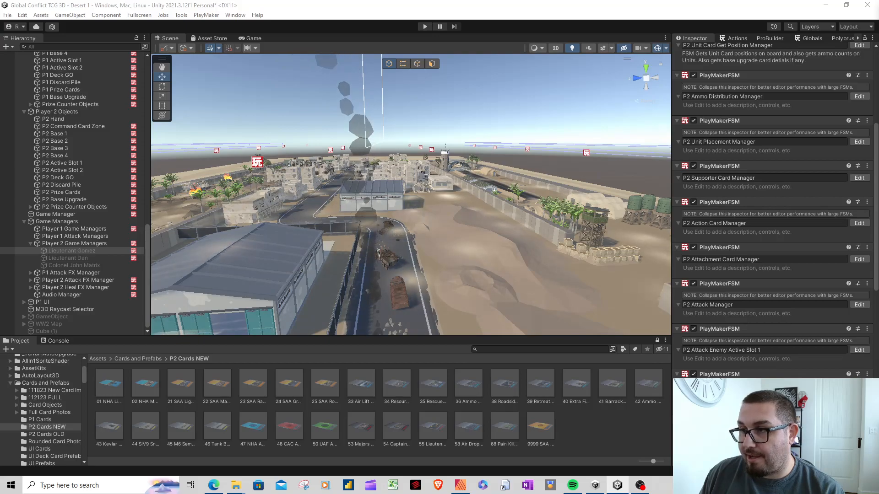
{"action": "left_click_drag", "start_coordinate": [878, 13], "coordinate": [377, 10]}
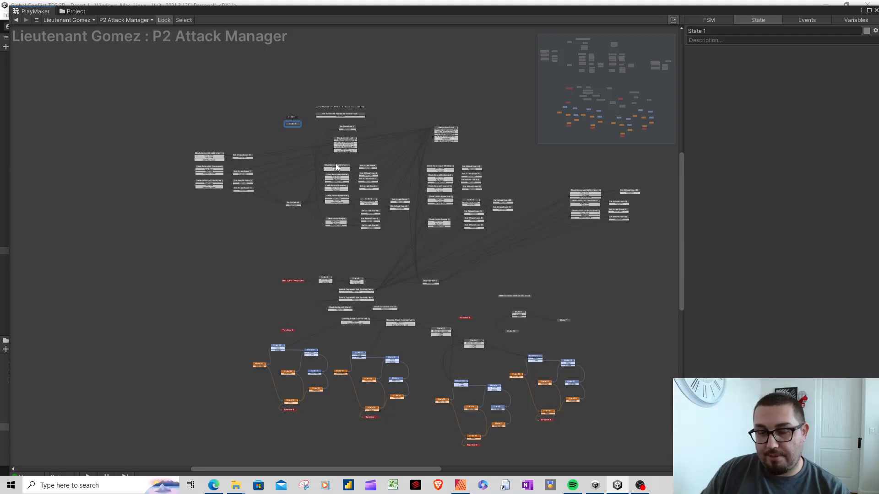
{"action": "left_click_drag", "start_coordinate": [287, 98], "coordinate": [532, 258]}
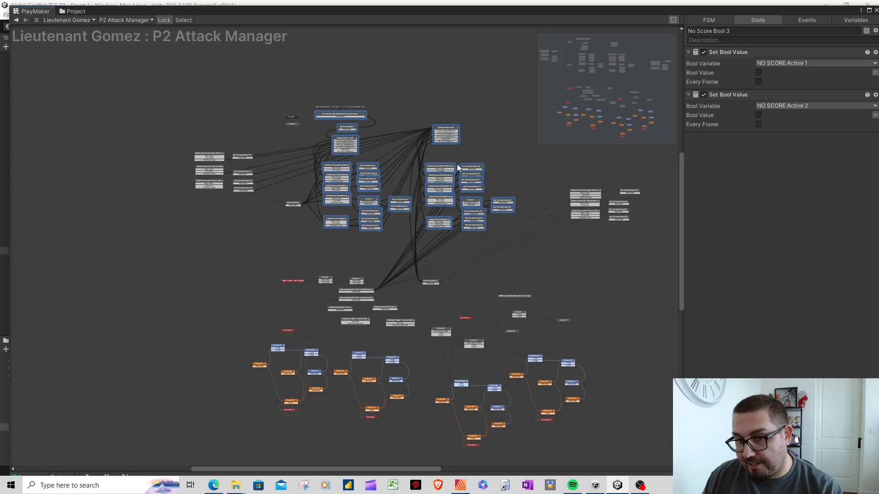
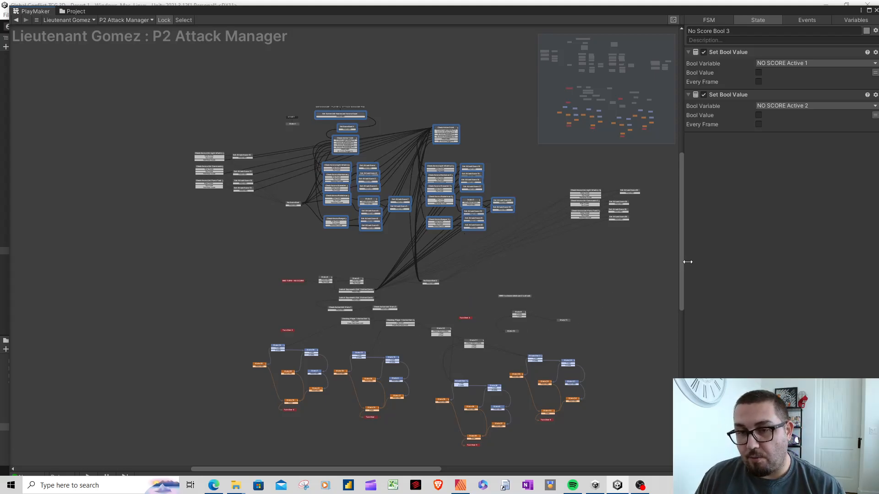
Highlight each of the four blue-and-orange state clusters in the lower P2 Attack Manager graph, and move the editor out of view
{"action": "left_click_drag", "start_coordinate": [680, 267], "coordinate": [681, 303]}
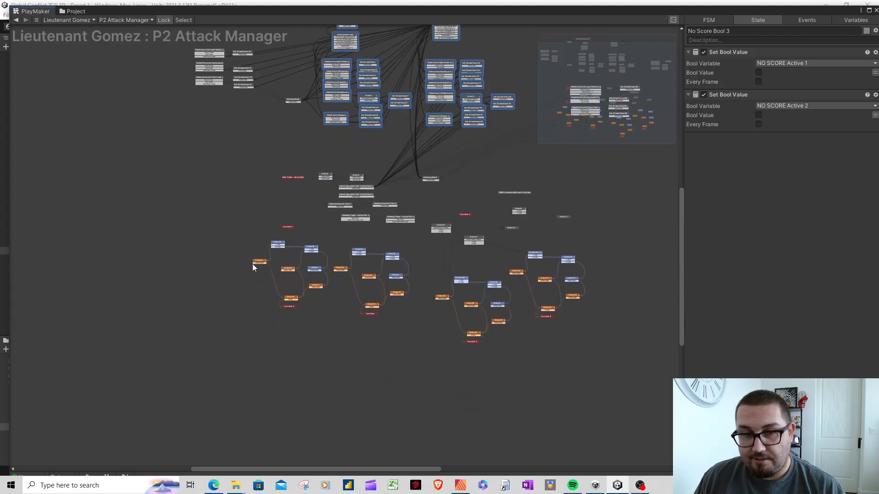
{"action": "left_click_drag", "start_coordinate": [238, 241], "coordinate": [343, 320]}
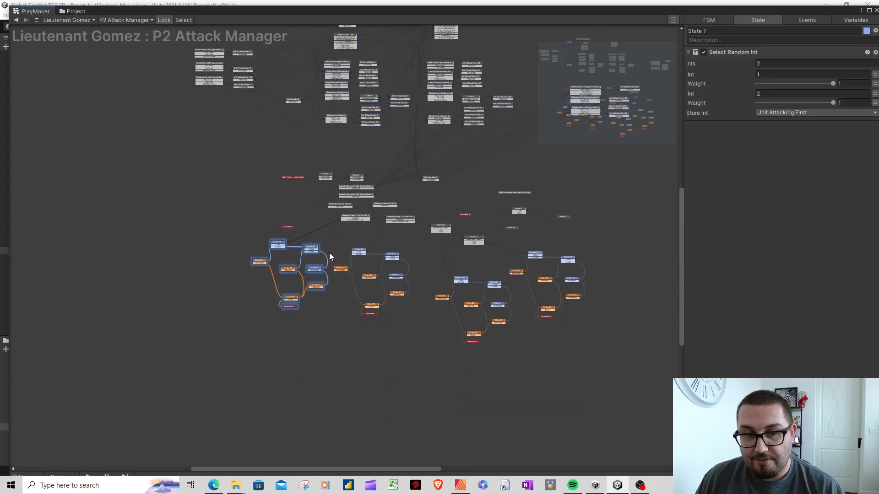
{"action": "left_click_drag", "start_coordinate": [328, 237], "coordinate": [433, 344]}
{"action": "left_click_drag", "start_coordinate": [428, 268], "coordinate": [531, 362]}
{"action": "left_click_drag", "start_coordinate": [506, 242], "coordinate": [609, 349]}
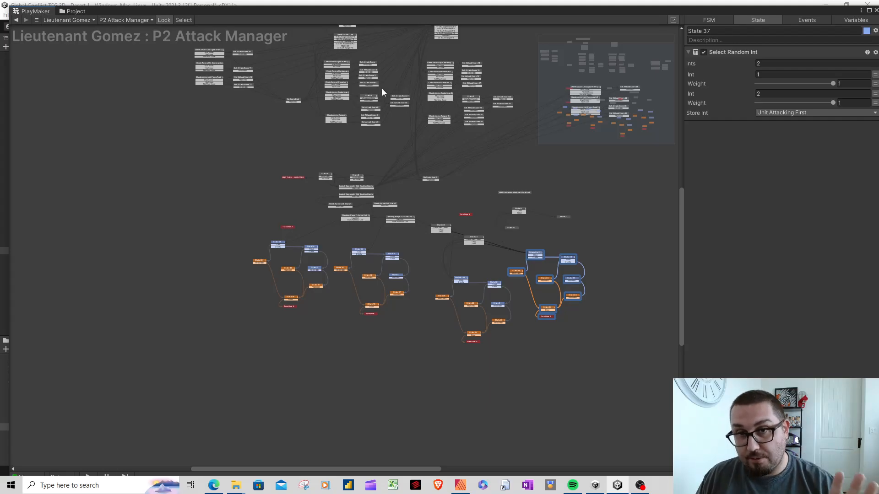
{"action": "left_click_drag", "start_coordinate": [497, 12], "coordinate": [878, 17]}
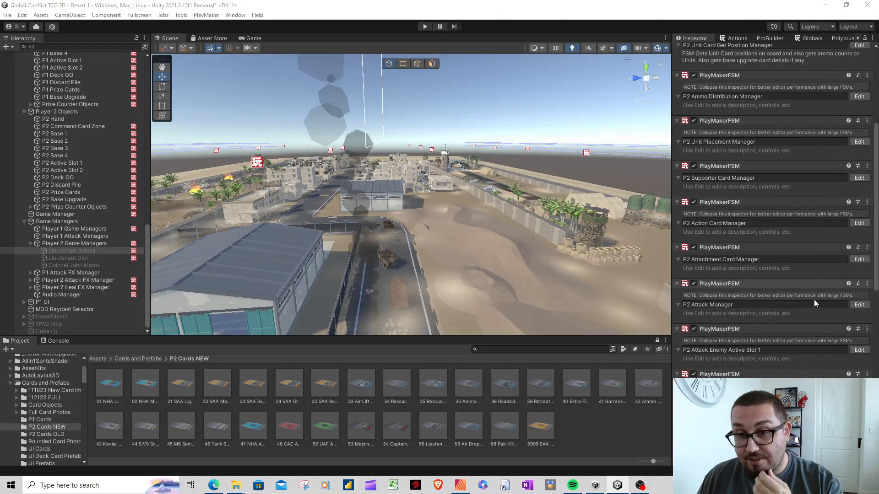
Find the P2 Attack Enemy Active Slot 1 FSM among the components and open it in the PlayMaker editor
{"action": "scroll", "coordinate": [814, 299], "scroll_direction": "down", "scroll_amount": 2}
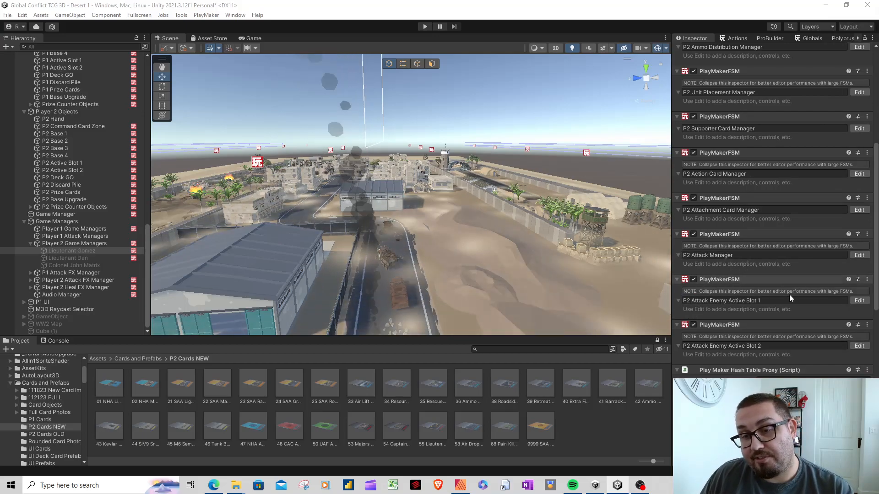
{"action": "scroll", "coordinate": [789, 295], "scroll_direction": "down", "scroll_amount": 2}
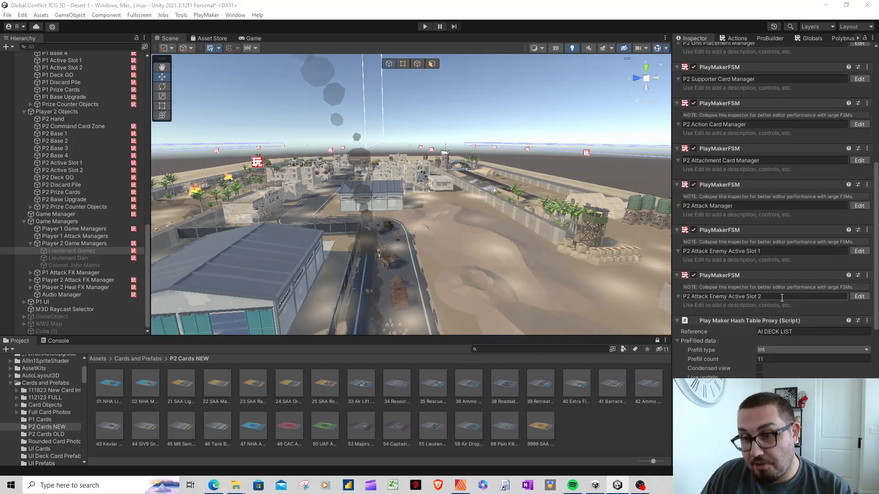
{"action": "left_click", "coordinate": [859, 251]}
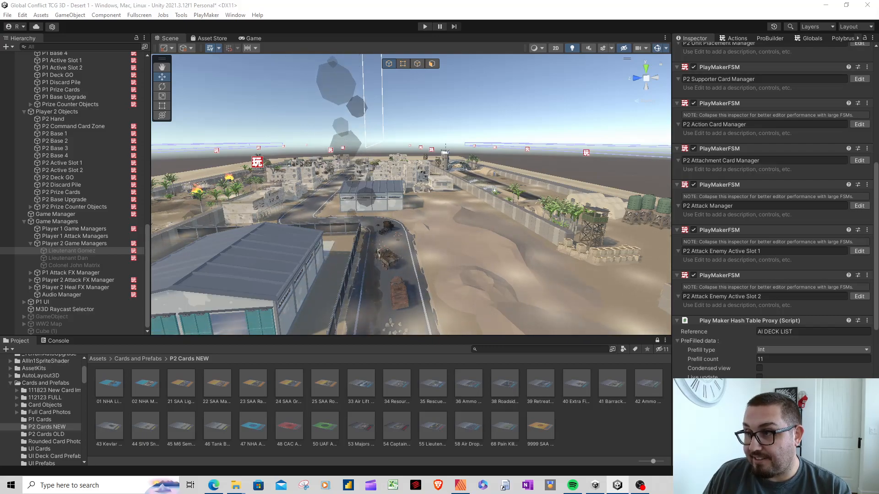
{"action": "left_click", "coordinate": [859, 251]}
{"action": "left_click_drag", "start_coordinate": [558, 24], "coordinate": [410, 15]}
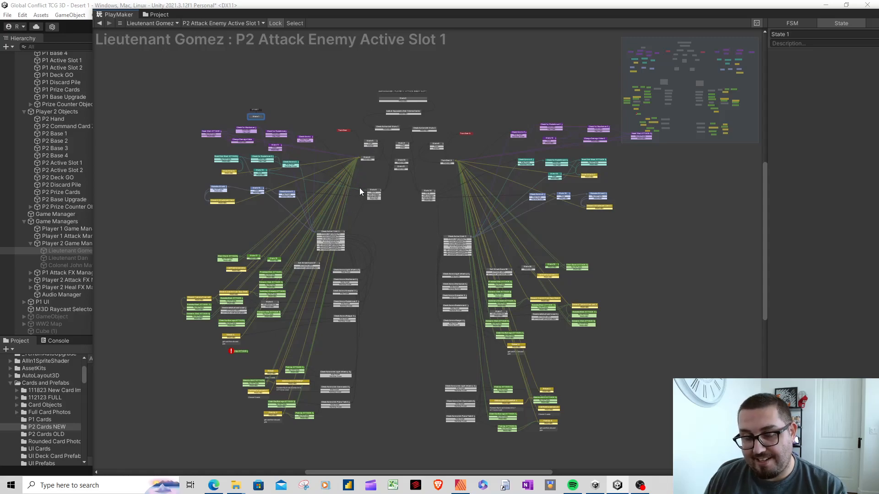
Inspect the Check Active 1 Unit 2 state, the Check Ammo Light Infantry 3 state, a green damage state and State 17
{"action": "left_click", "coordinate": [337, 235]}
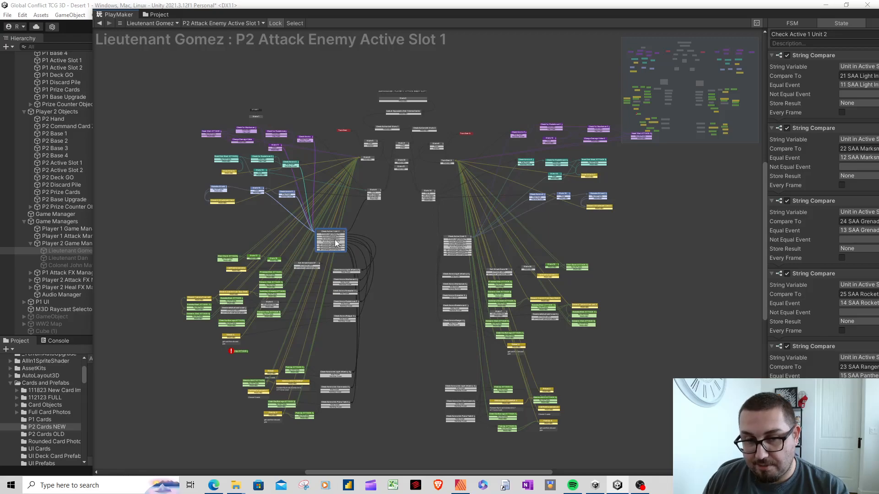
{"action": "left_click", "coordinate": [346, 270]}
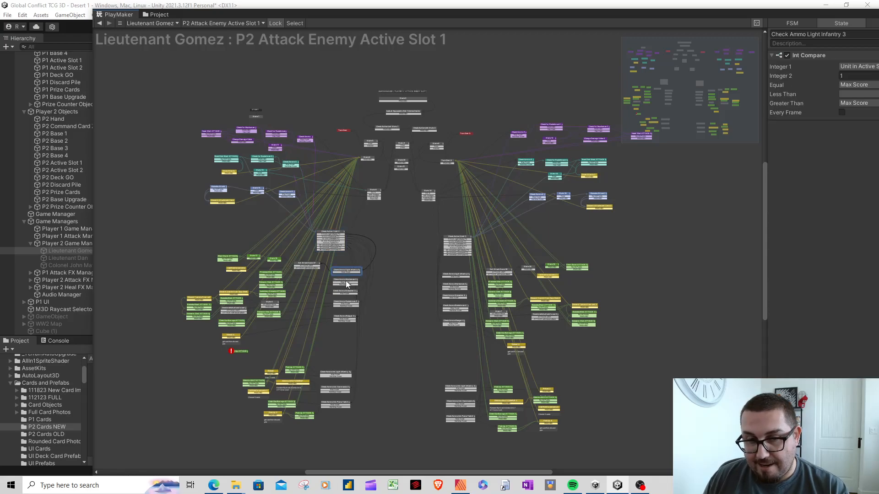
{"action": "left_click", "coordinate": [271, 275]}
{"action": "left_click", "coordinate": [254, 258]}
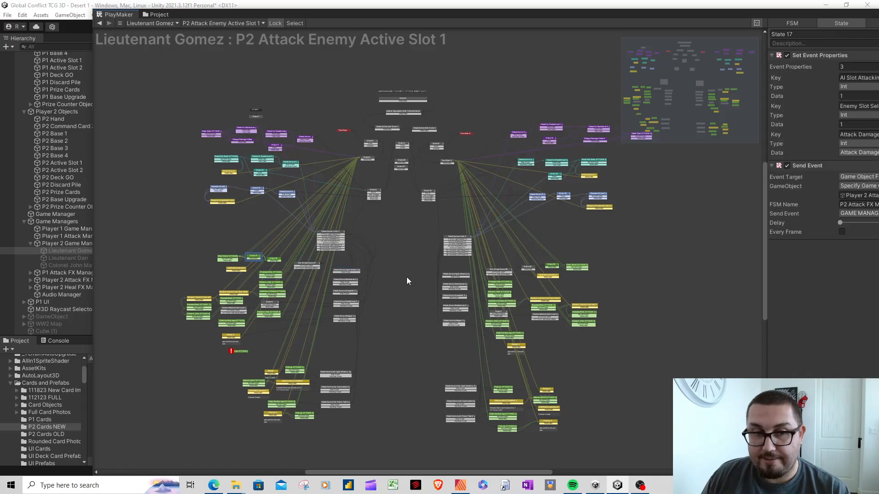
Highlight the purple, teal and blue state clusters on both sides of the P2 Attack Enemy Active Slot 1 graph
{"action": "left_click_drag", "start_coordinate": [666, 14], "coordinate": [634, 14]}
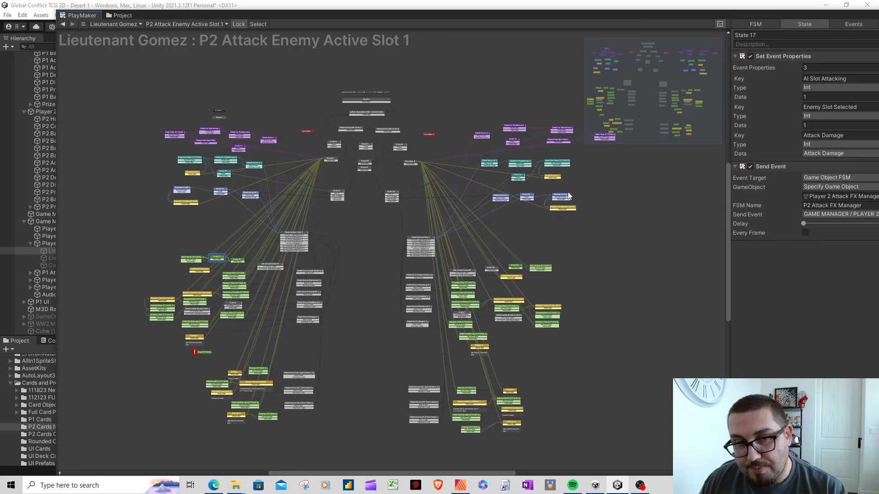
{"action": "left_click_drag", "start_coordinate": [142, 108], "coordinate": [273, 210]}
{"action": "left_click_drag", "start_coordinate": [452, 103], "coordinate": [612, 219]}
{"action": "left_click_drag", "start_coordinate": [141, 117], "coordinate": [258, 202]}
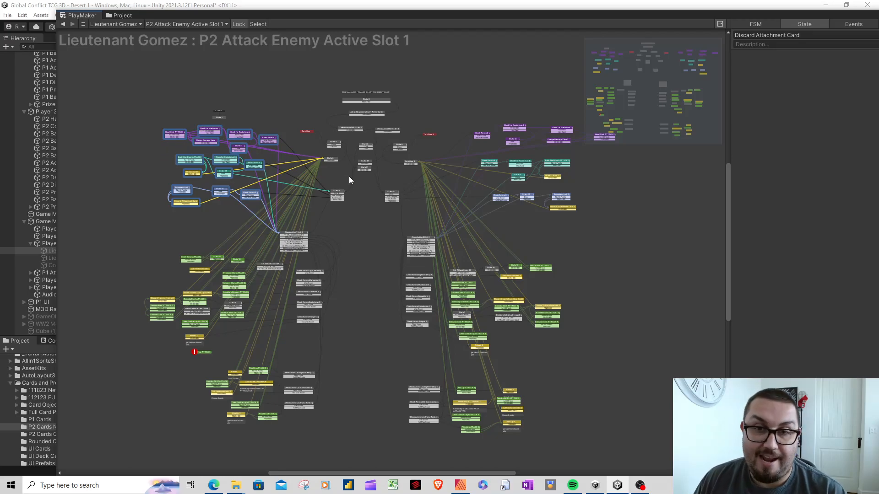
Move the FSM editor out of view and review the AI DECK LIST hash table listed below the FSM components
{"action": "left_click_drag", "start_coordinate": [632, 14], "coordinate": [878, 19]}
{"action": "scroll", "coordinate": [728, 208], "scroll_direction": "down", "scroll_amount": 2}
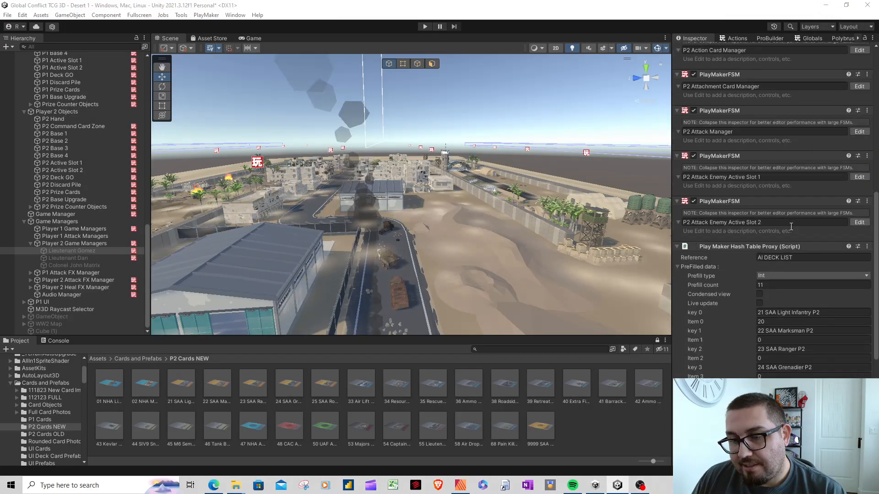
{"action": "scroll", "coordinate": [793, 226], "scroll_direction": "down", "scroll_amount": 3}
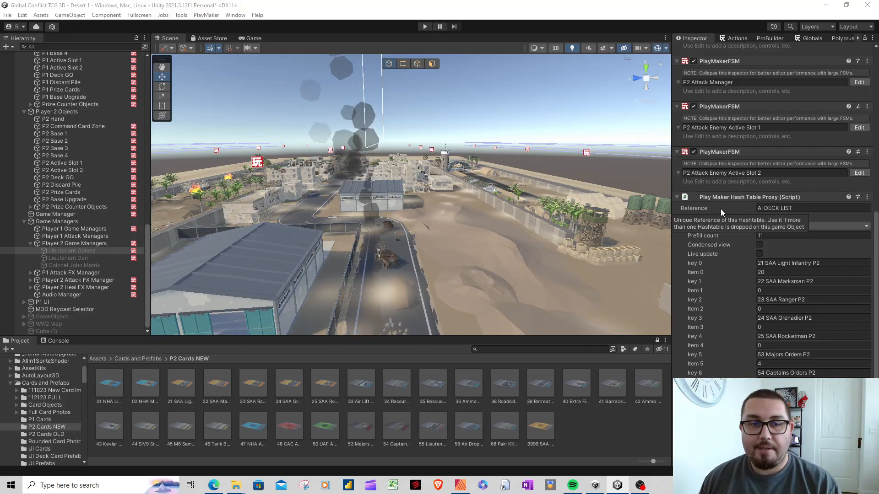
Start a playtest of the game and call Heads for the coin flip
{"action": "left_click", "coordinate": [452, 27]}
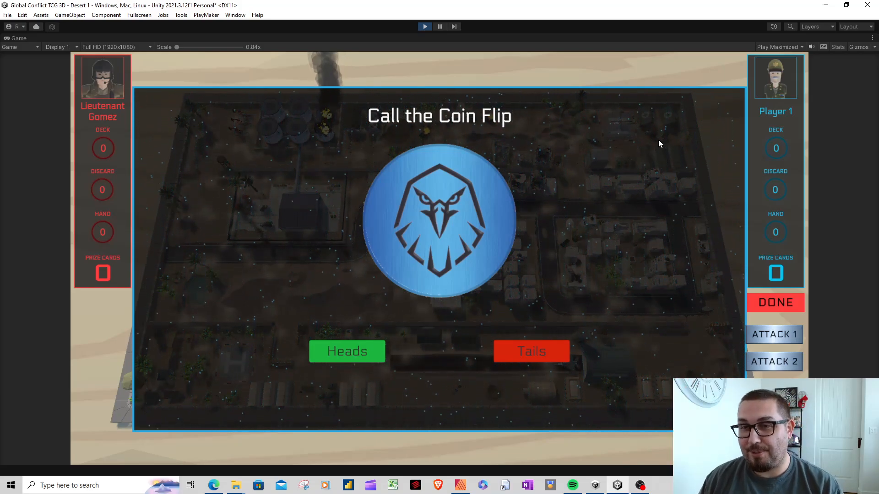
{"action": "left_click", "coordinate": [374, 360]}
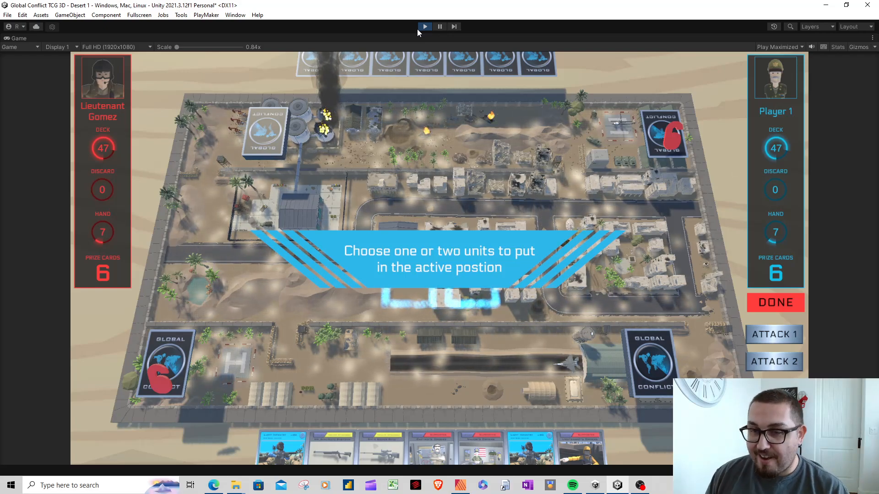
Place a Light Infantry card in the first active slot and finish the setup without putting units on the base
{"action": "left_click_drag", "start_coordinate": [544, 460], "coordinate": [408, 275]}
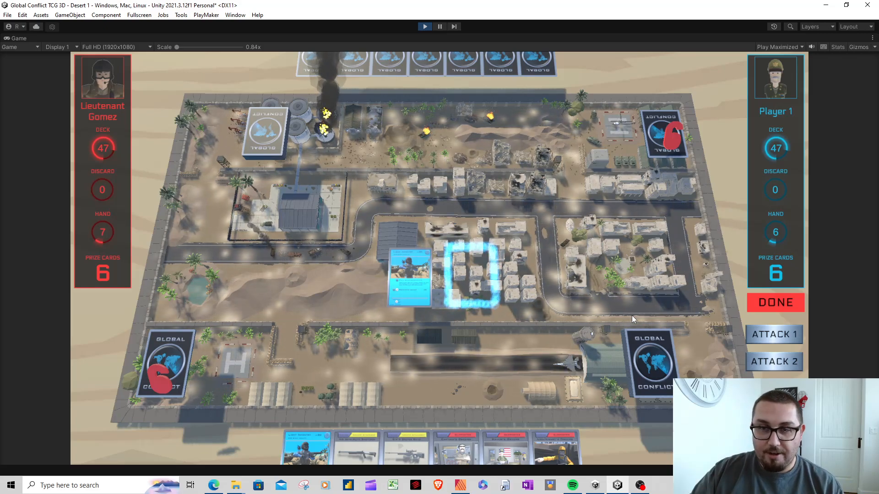
{"action": "left_click", "coordinate": [768, 303]}
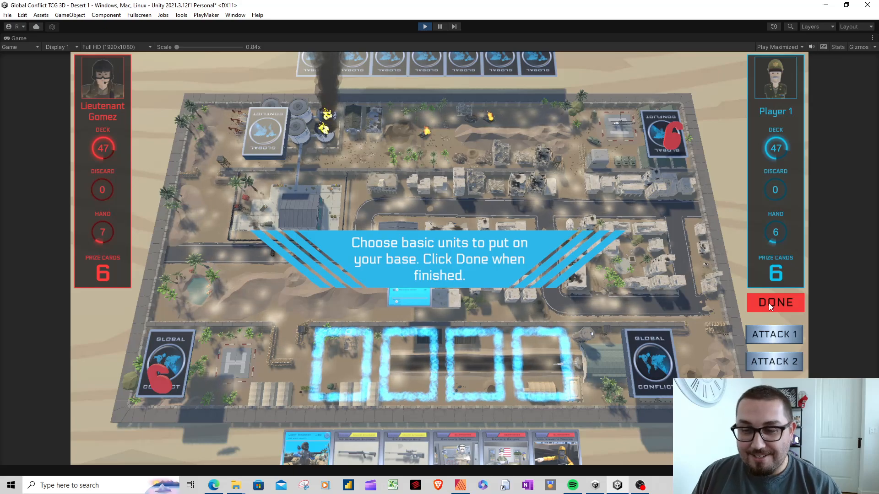
{"action": "left_click", "coordinate": [768, 303]}
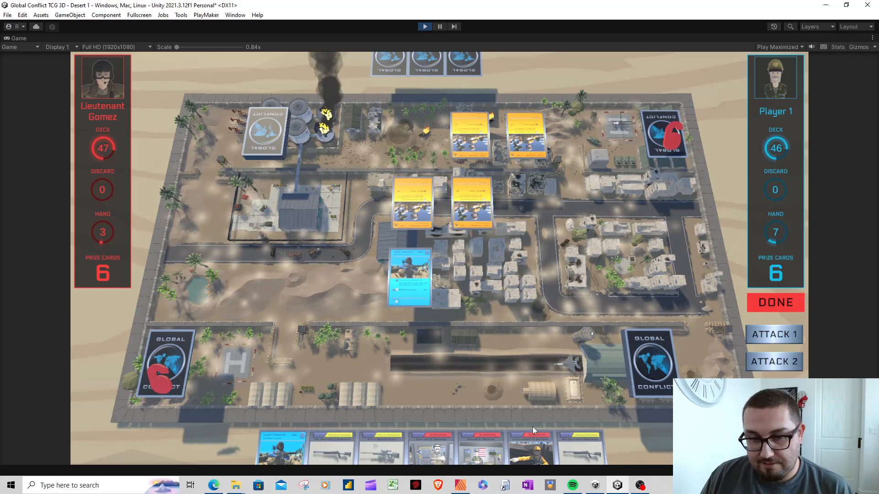
Play the supporter card from the hand, and attach an ammo card and a weapon card to the active Light Infantry
{"action": "left_click", "coordinate": [511, 442]}
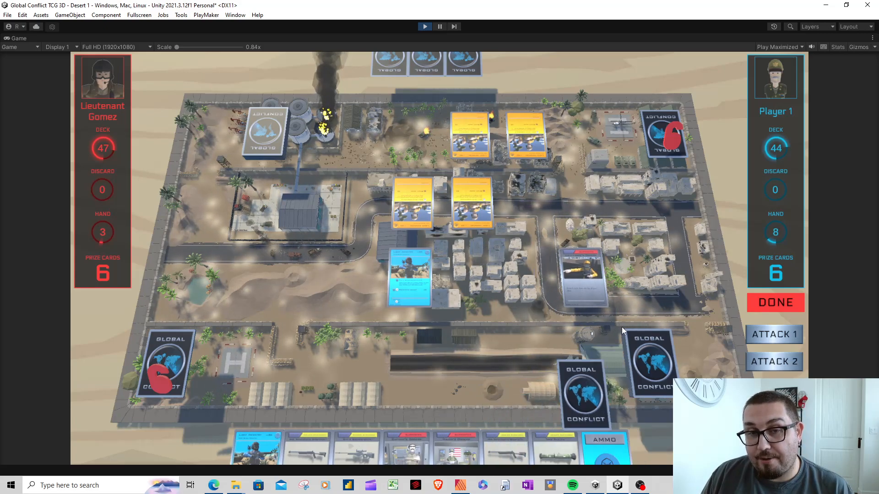
{"action": "left_click_drag", "start_coordinate": [511, 365], "coordinate": [408, 285]}
{"action": "left_click_drag", "start_coordinate": [520, 453], "coordinate": [414, 279]}
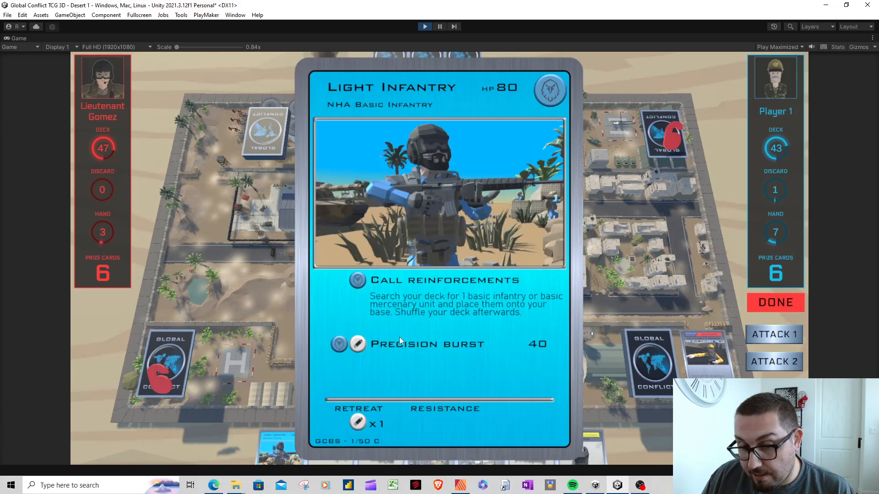
Place the second Light Infantry card on the first base slot and end Player 1's turn
{"action": "left_click_drag", "start_coordinate": [278, 446], "coordinate": [338, 360]}
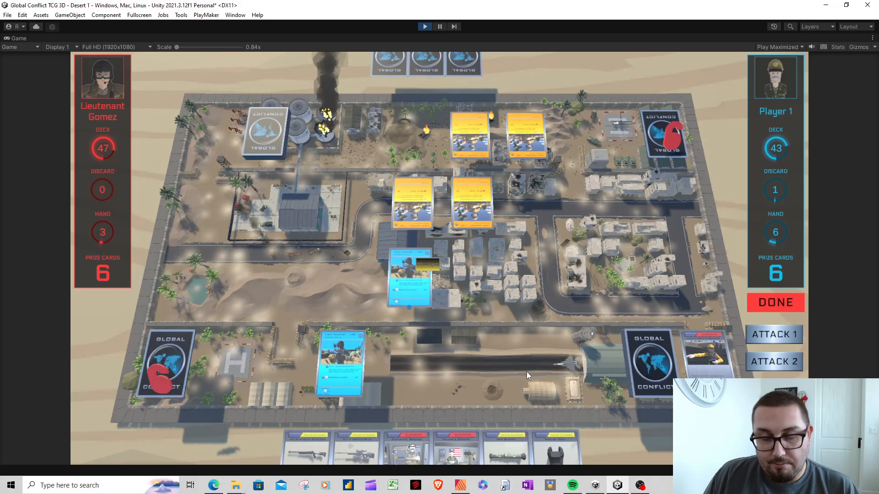
{"action": "left_click", "coordinate": [775, 303]}
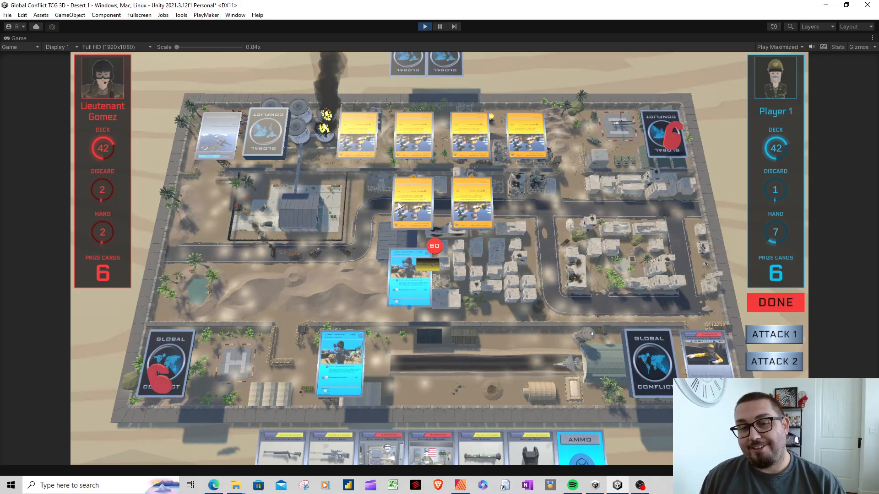
Check the opponent's first active unit card and open the attack options of the active Light Infantry
{"action": "left_click", "coordinate": [421, 198]}
{"action": "left_click", "coordinate": [421, 198]}
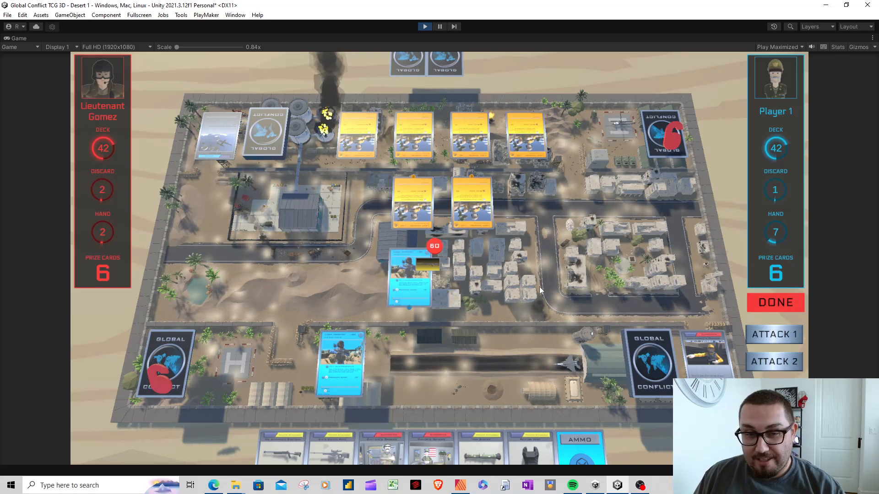
{"action": "left_click", "coordinate": [410, 288]}
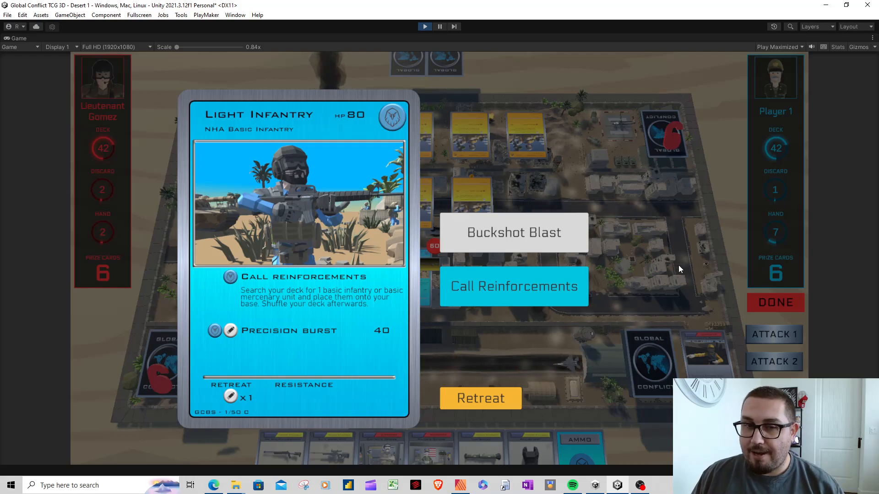
Close the attack options, run Attack 1 once and Attack 2 twice to damage the opponent's active units
{"action": "key", "text": "Escape"}
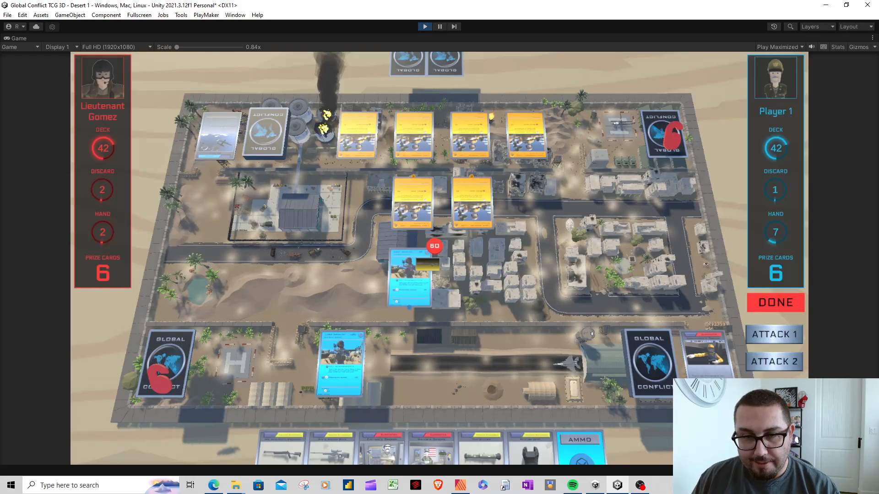
{"action": "left_click", "coordinate": [775, 339]}
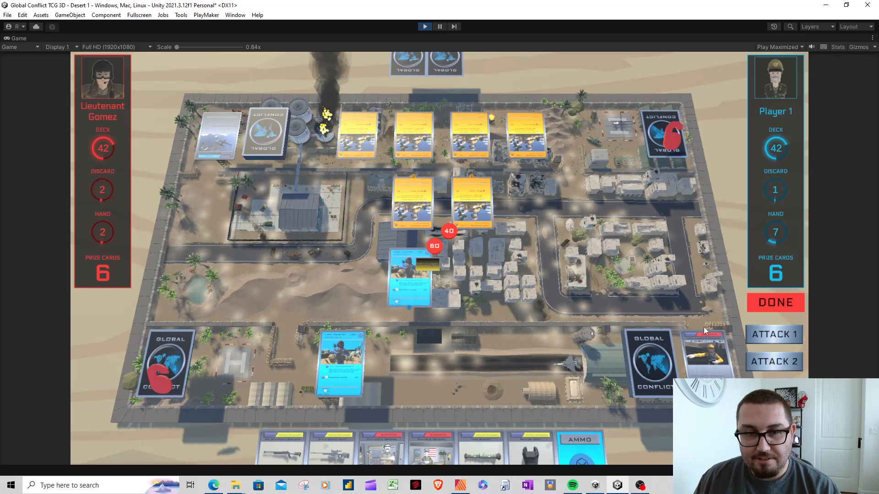
{"action": "left_click", "coordinate": [779, 364]}
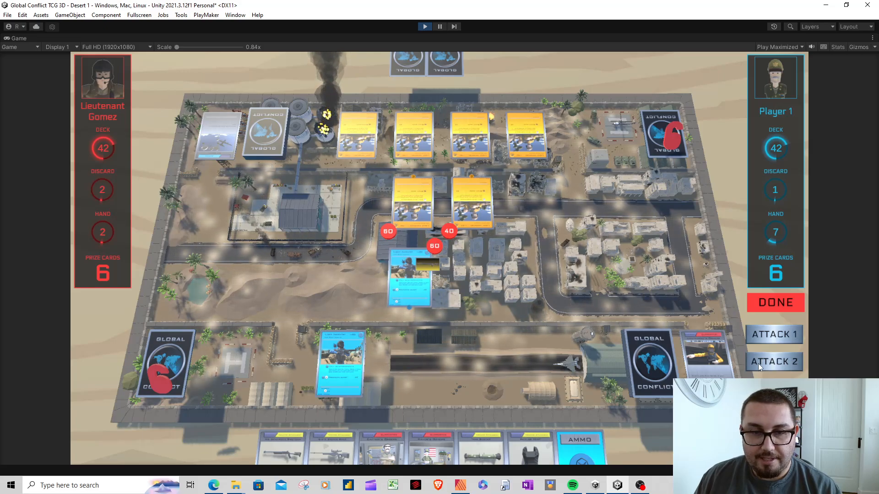
{"action": "left_click", "coordinate": [759, 363]}
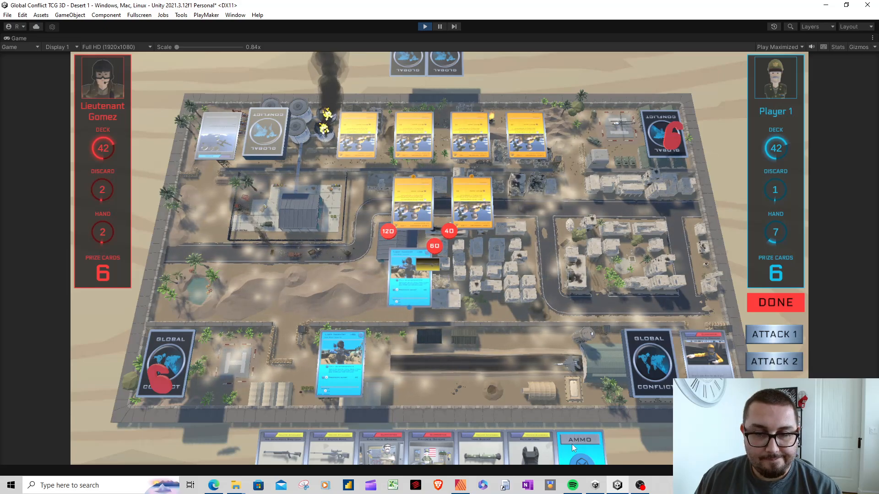
Attach the ammo card to the active Light Infantry and play a supporter card from the hand
{"action": "left_click_drag", "start_coordinate": [578, 443], "coordinate": [409, 275]}
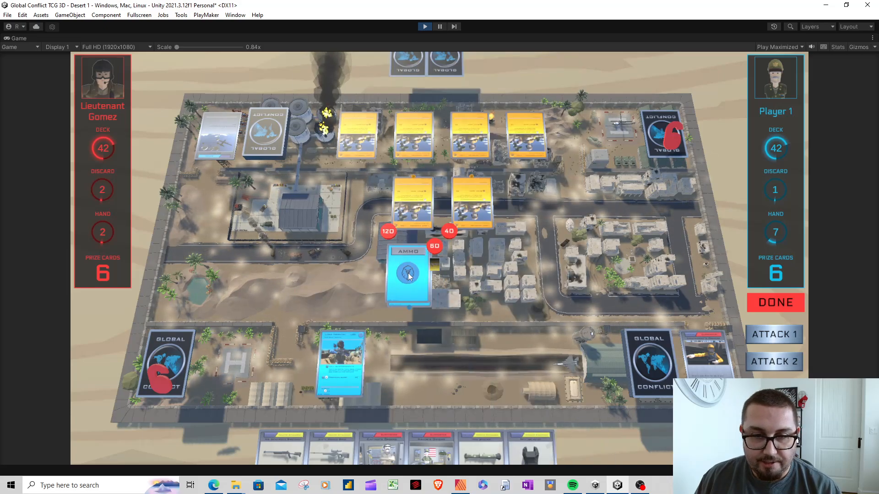
{"action": "left_click_drag", "start_coordinate": [463, 455], "coordinate": [577, 288]}
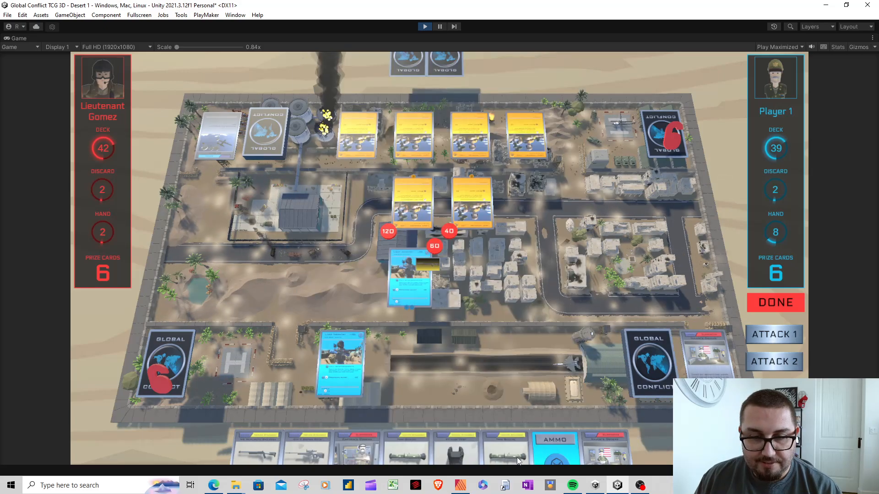
Attach a launcher weapon card and an ammo card to the Light Infantry on the base, and end Player 1's turn
{"action": "left_click_drag", "start_coordinate": [501, 443], "coordinate": [347, 370]}
{"action": "left_click_drag", "start_coordinate": [517, 439], "coordinate": [350, 369]}
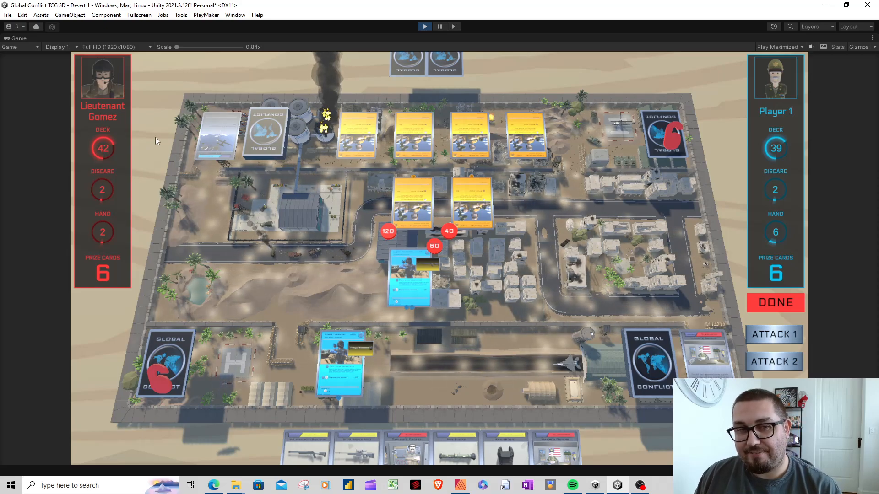
{"action": "left_click", "coordinate": [397, 216]}
{"action": "left_click", "coordinate": [397, 216]}
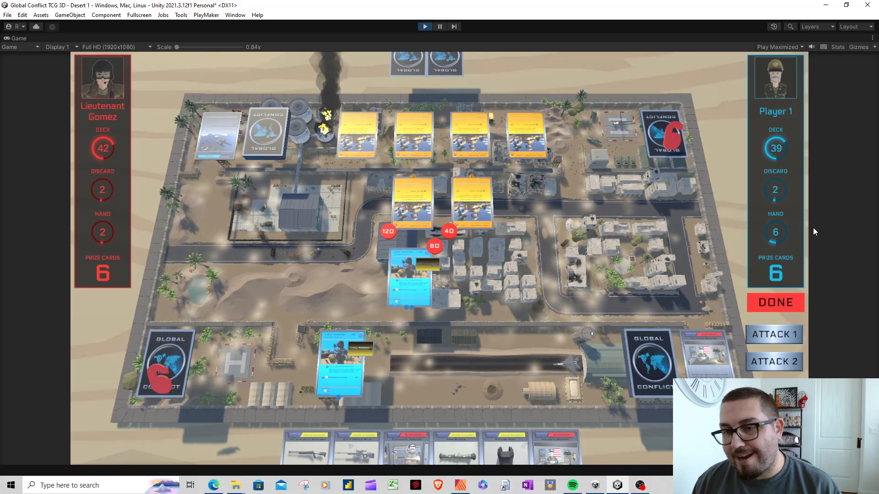
{"action": "left_click", "coordinate": [780, 304]}
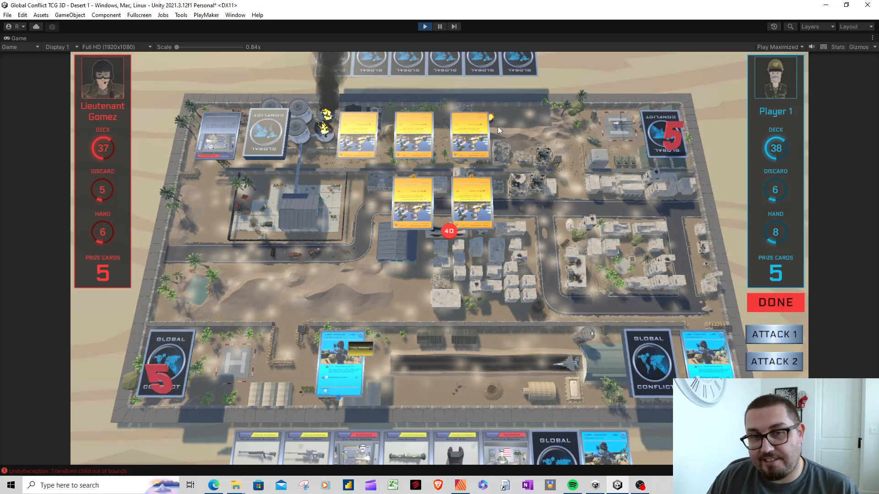
Stop the playtest and select the UnityException entry in the console to locate the object behind it
{"action": "left_click", "coordinate": [423, 29]}
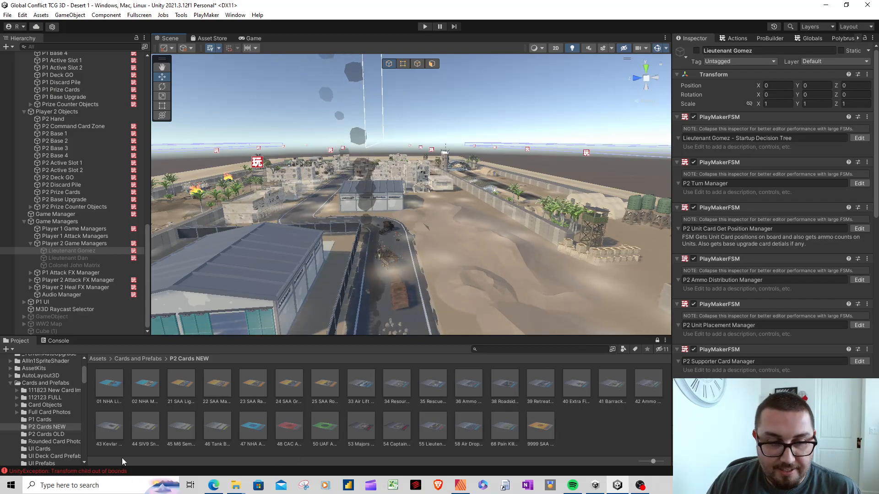
{"action": "left_click", "coordinate": [109, 471]}
{"action": "left_click", "coordinate": [70, 364]}
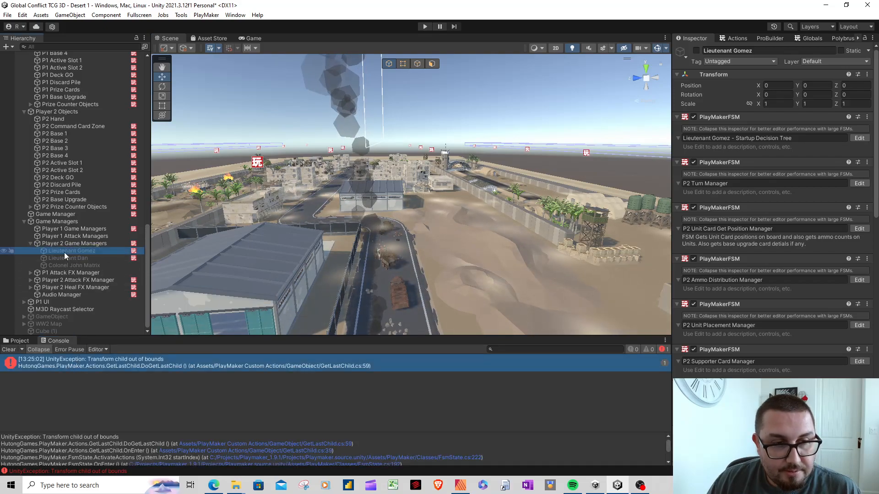
Look through the PlayMaker FSM components on the Lieutenant Gomez object for the source of the exception
{"action": "scroll", "coordinate": [809, 311], "scroll_direction": "down", "scroll_amount": 6}
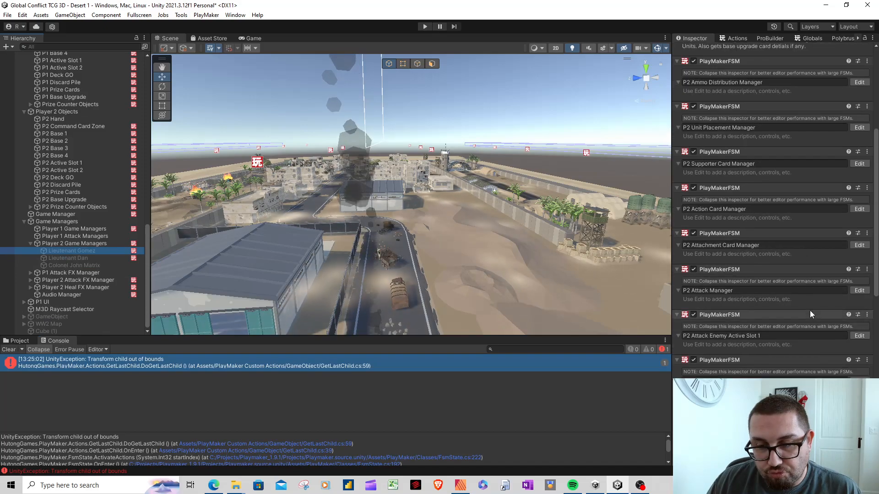
{"action": "scroll", "coordinate": [780, 293], "scroll_direction": "up", "scroll_amount": 2}
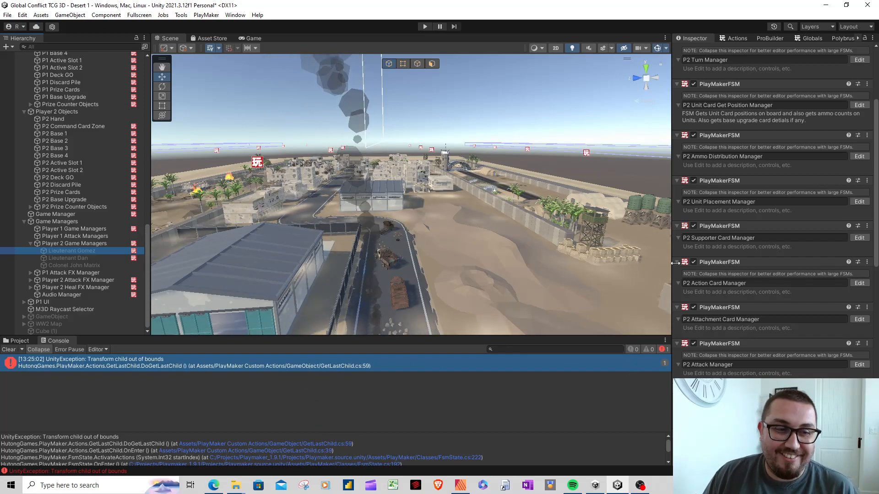
{"action": "scroll", "coordinate": [807, 299], "scroll_direction": "up", "scroll_amount": 5}
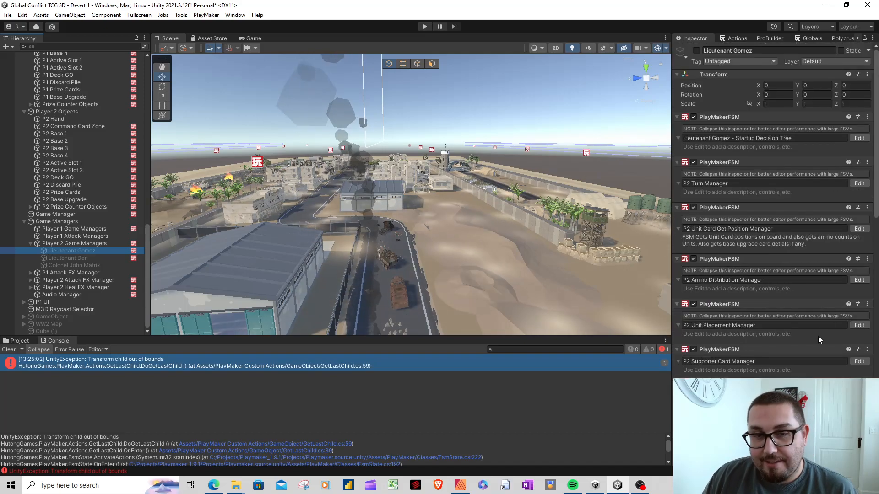
{"action": "scroll", "coordinate": [819, 338], "scroll_direction": "down", "scroll_amount": 2}
{"action": "scroll", "coordinate": [819, 336], "scroll_direction": "down", "scroll_amount": 4}
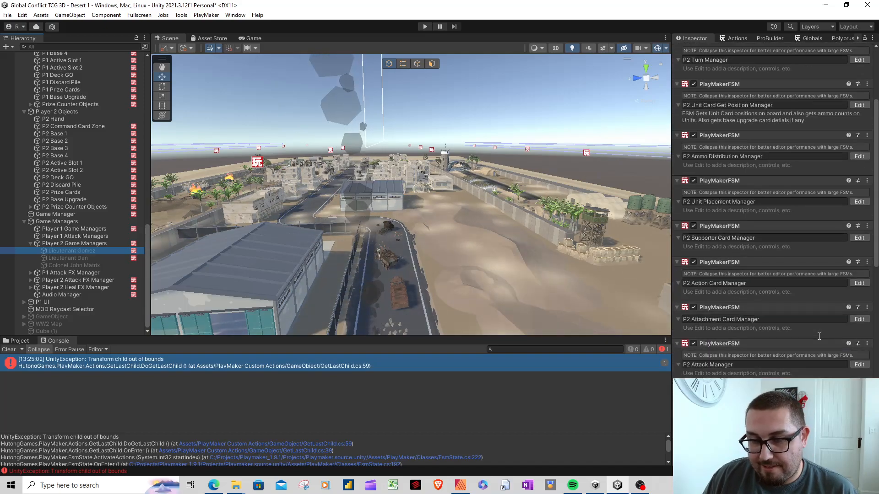
Open the Game Manager's Knockout Manager FSM and inspect the Loop state in the P1 Active Slot 1 row
{"action": "left_click", "coordinate": [62, 215]}
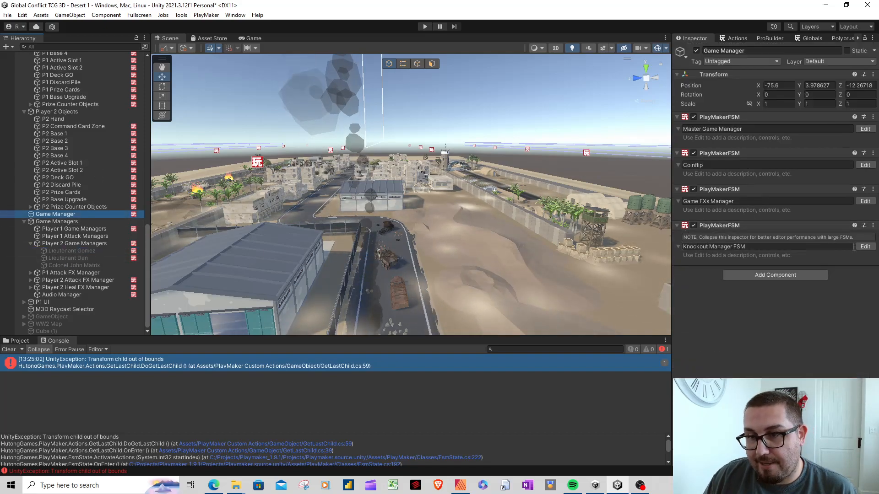
{"action": "left_click", "coordinate": [865, 246]}
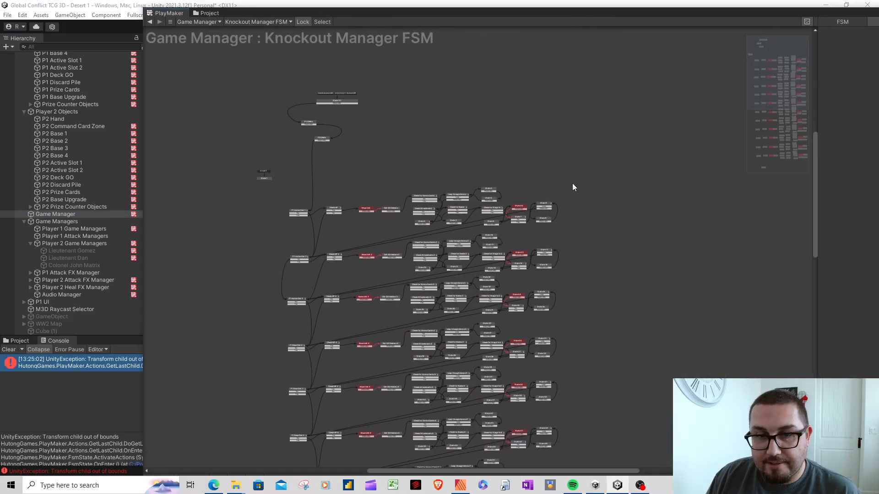
{"action": "scroll", "coordinate": [568, 188], "scroll_direction": "down", "scroll_amount": 1}
{"action": "left_click_drag", "start_coordinate": [816, 183], "coordinate": [817, 206]}
{"action": "left_click", "coordinate": [548, 126]}
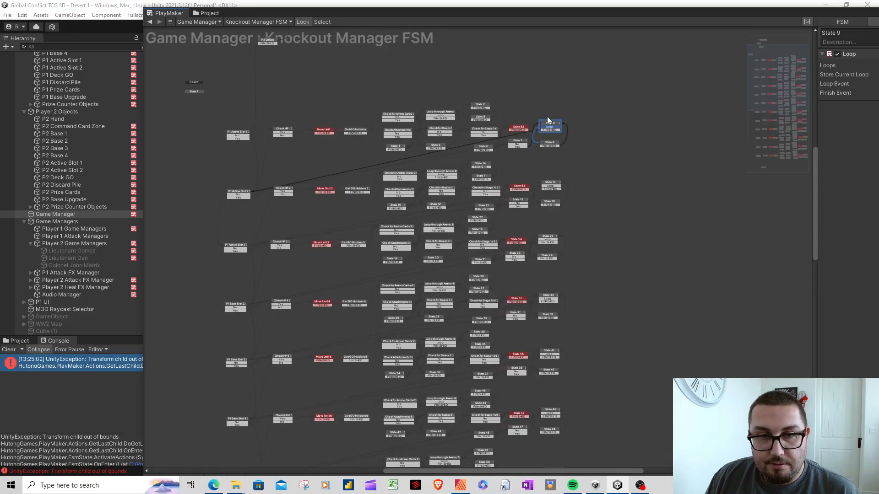
Examine the P2 Active Slot 1 and P2 Active Slot 2 rows, including their Loop states
{"action": "scroll", "coordinate": [548, 116], "scroll_direction": "up", "scroll_amount": 1}
{"action": "left_click_drag", "start_coordinate": [817, 257], "coordinate": [799, 294]}
{"action": "scroll", "coordinate": [309, 221], "scroll_direction": "up", "scroll_amount": 5}
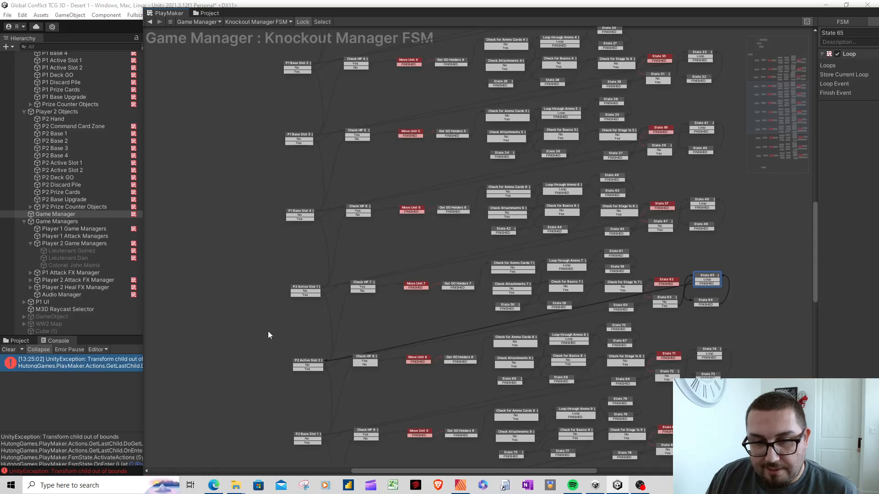
{"action": "left_click", "coordinate": [318, 363]}
{"action": "left_click", "coordinate": [707, 355]}
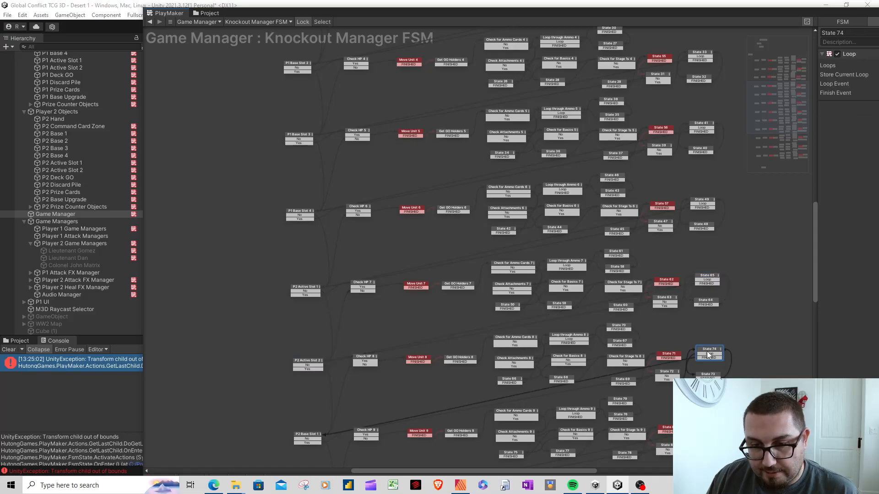
Bring the state's actions into view and set the Move Object time in State 73 to .8
{"action": "left_click_drag", "start_coordinate": [752, 13], "coordinate": [605, 2]}
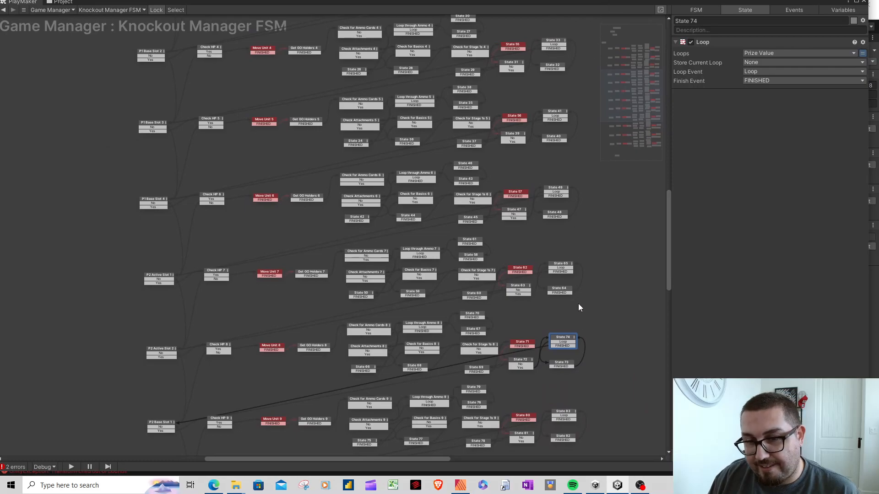
{"action": "left_click", "coordinate": [556, 364]}
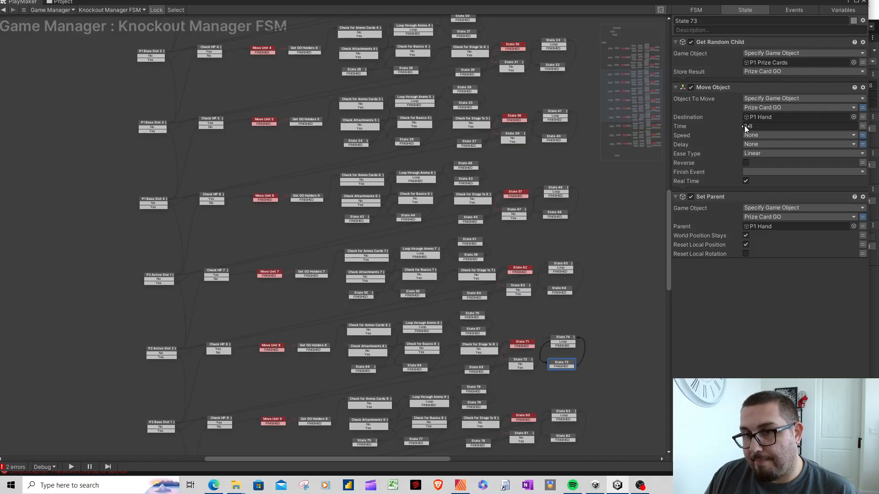
{"action": "type", "text": ".8"}
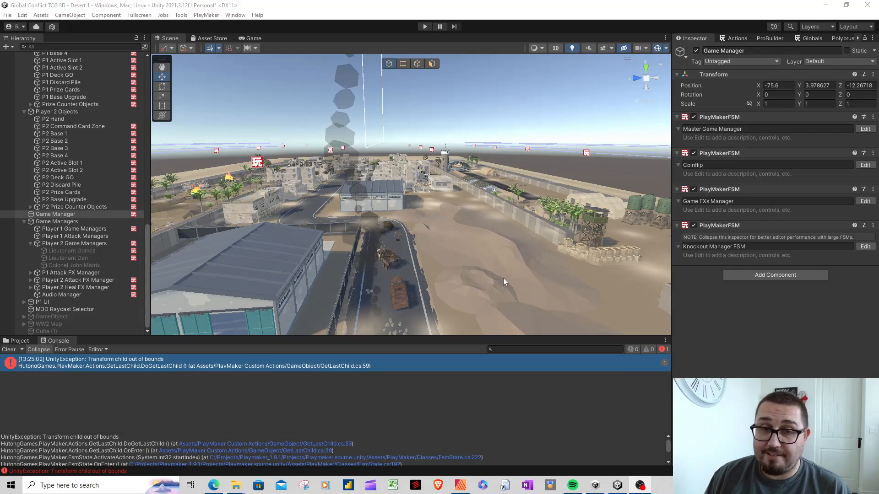
{"action": "scroll", "coordinate": [460, 215], "scroll_direction": "down", "scroll_amount": 4}
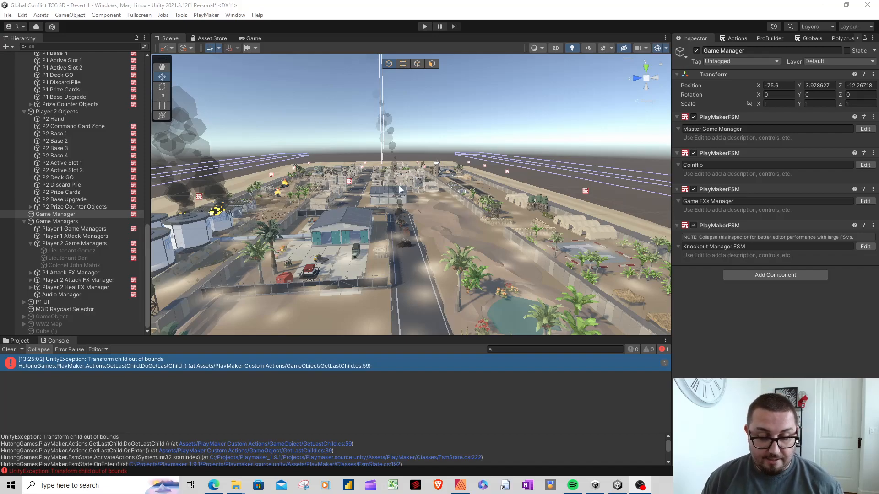
{"action": "right_click_drag", "start_coordinate": [469, 232], "coordinate": [367, 241]}
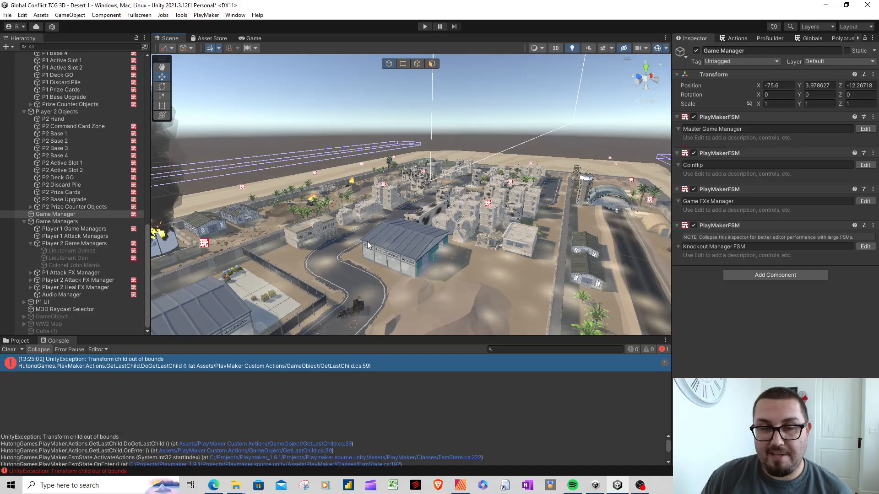
{"action": "right_click_drag", "start_coordinate": [494, 272], "coordinate": [408, 278]}
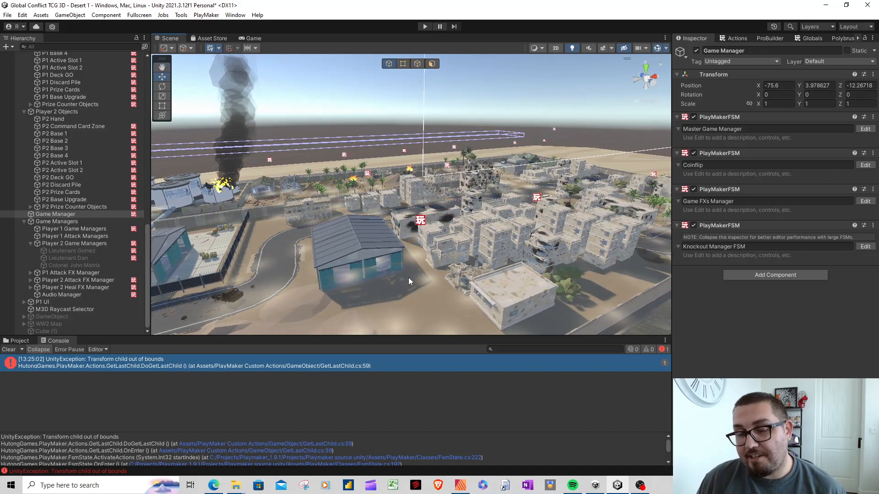